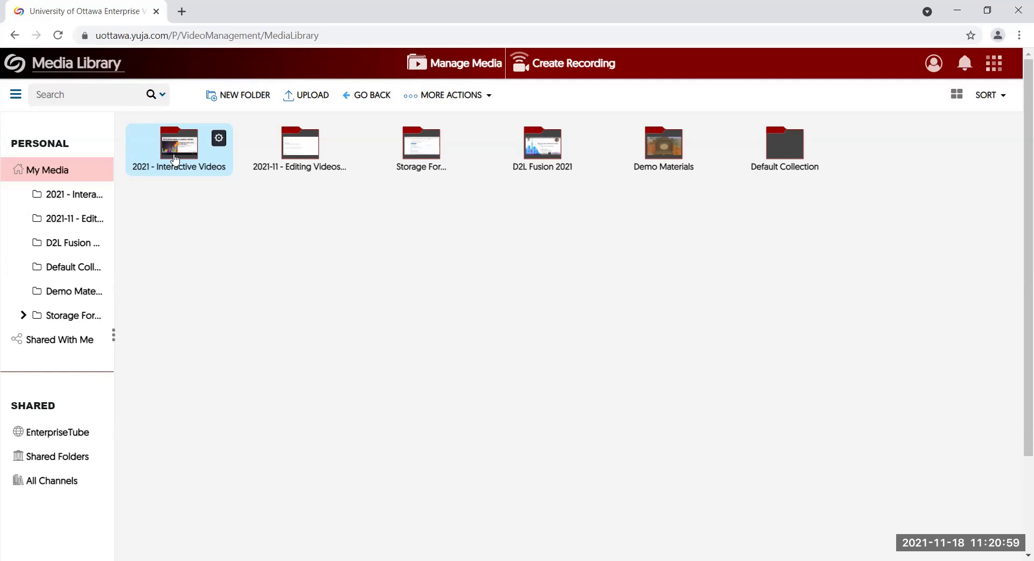
Step: Open the "2021 - Interactive Videos" folder and review the existing quizzes in the details of the "Grading Quizzes in Brightspace" video
left_click(174, 159)
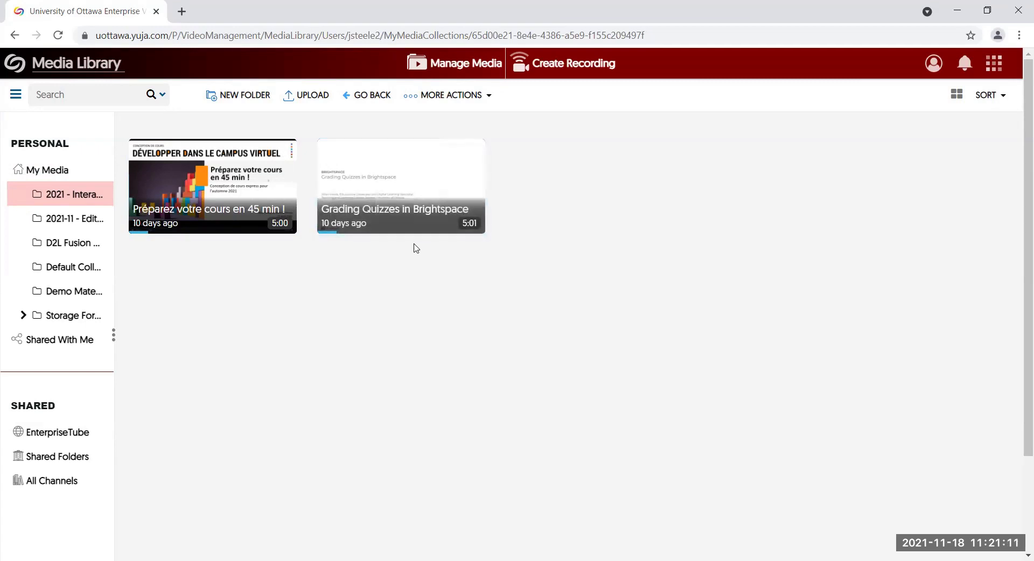
mouse_move(412, 201)
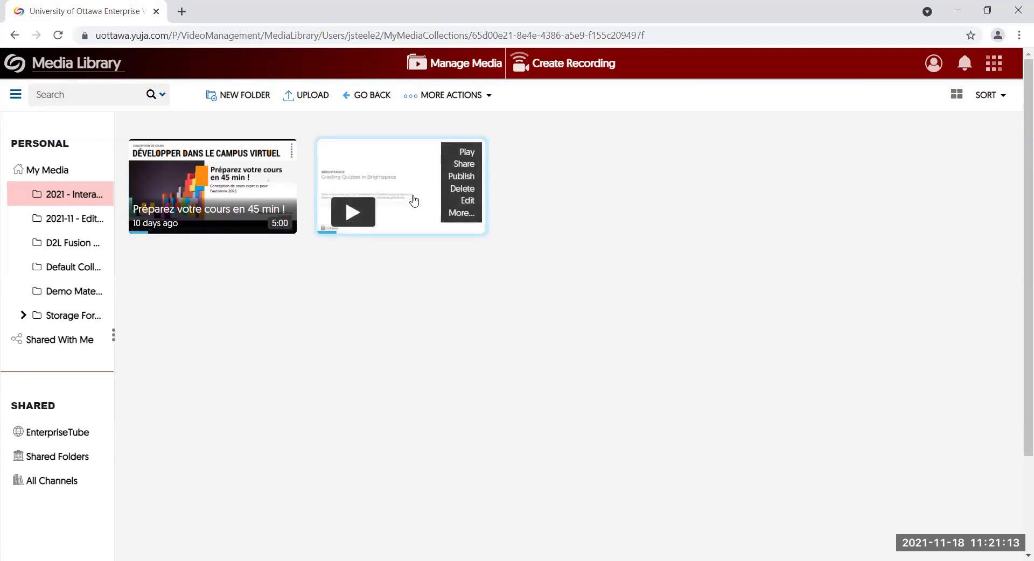
left_click(471, 221)
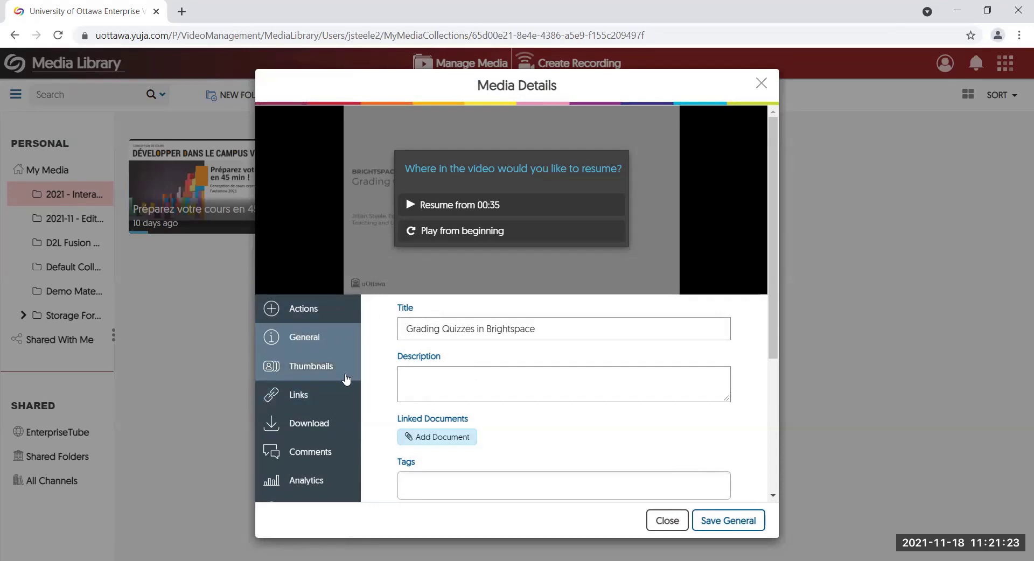
scroll(345, 393, "down", 3)
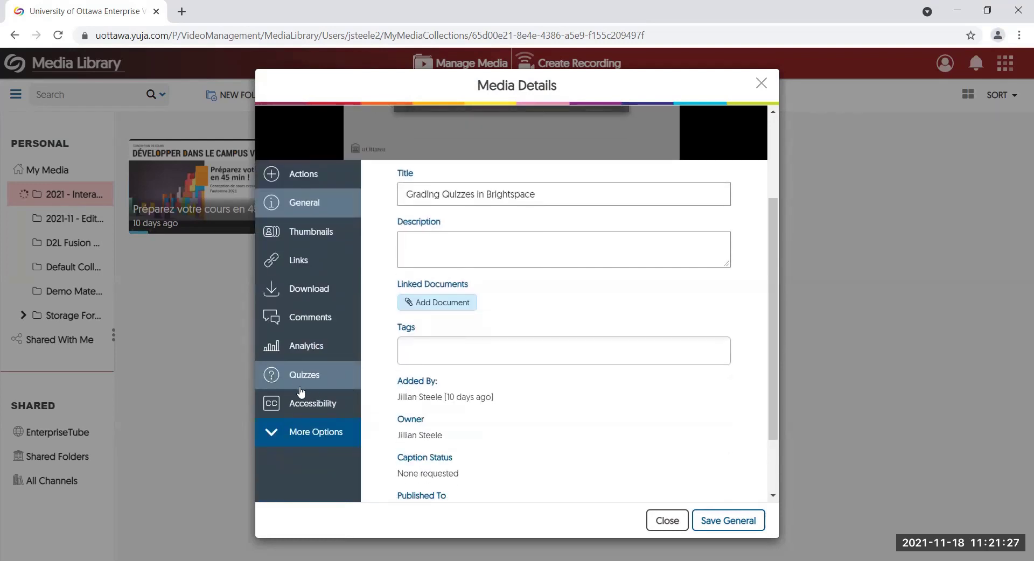
left_click(301, 387)
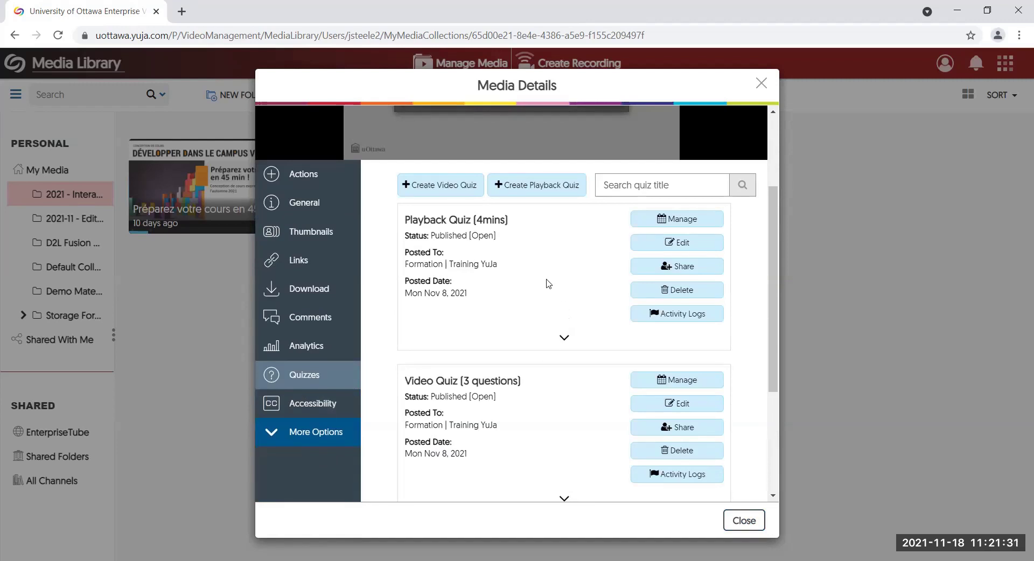
scroll(547, 283, "down", 4)
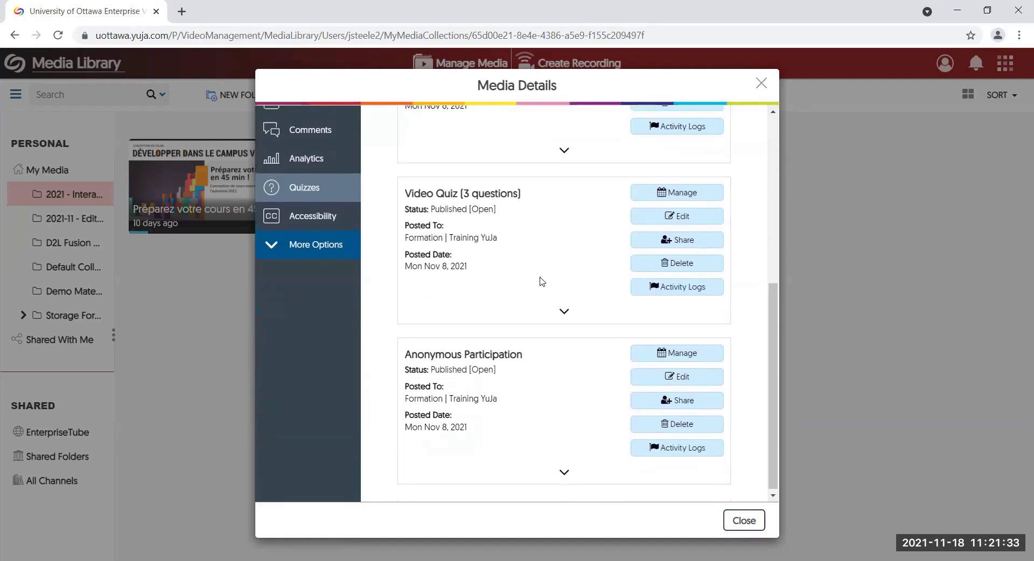
scroll(542, 282, "up", 5)
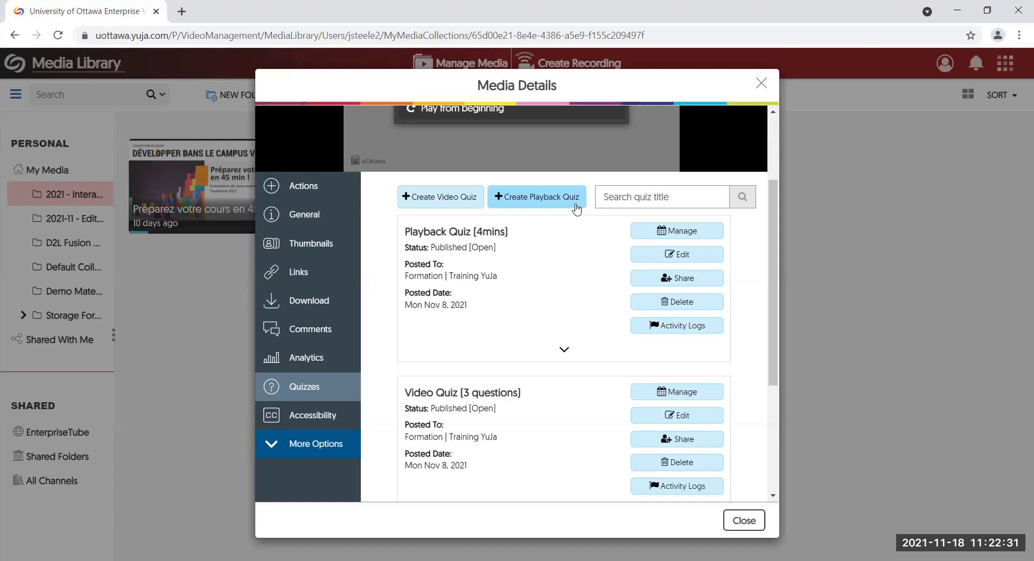
Step: Create a new video quiz for this video and name it "2021-11-18 Demonstration"
left_click(422, 198)
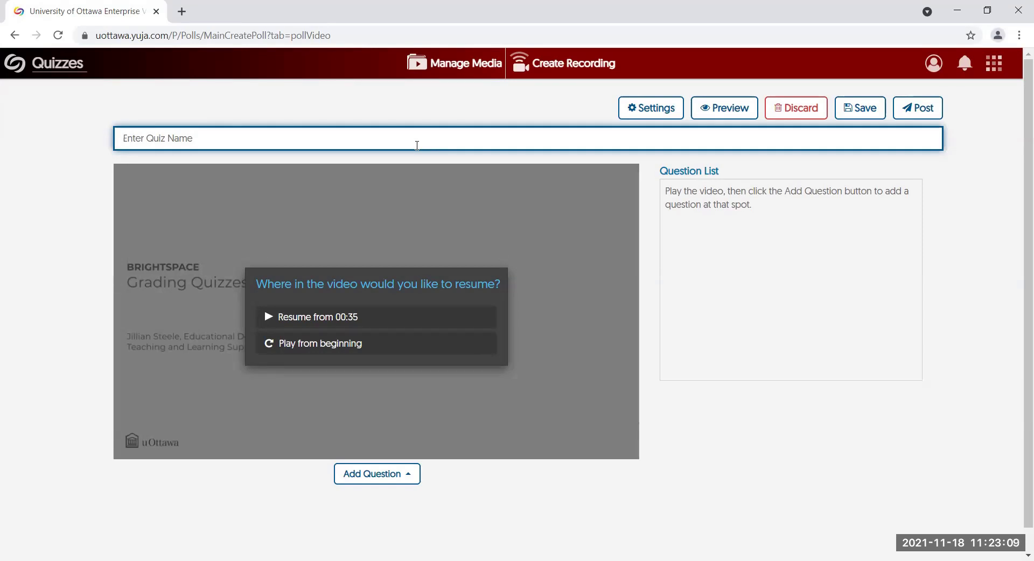
type("2021-11-18 Demonar")
key("BackSpace")
key("BackSpace")
type("st")
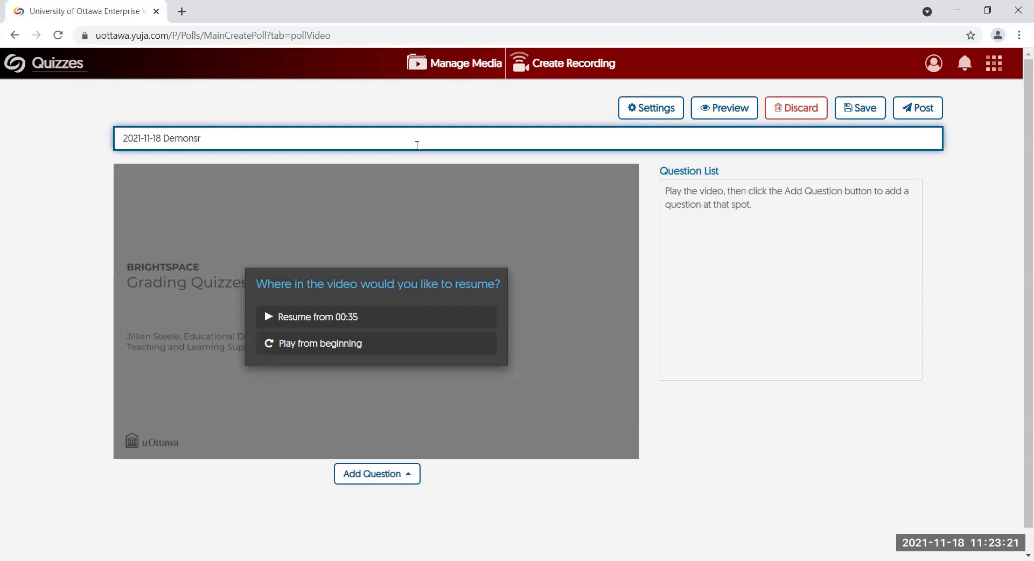
type("rati")
key("BackSpace")
key("BackSpace")
key("BackSpace")
key("BackSpace")
type("t")
key("BackSpace")
type("ration")
left_click(983, 195)
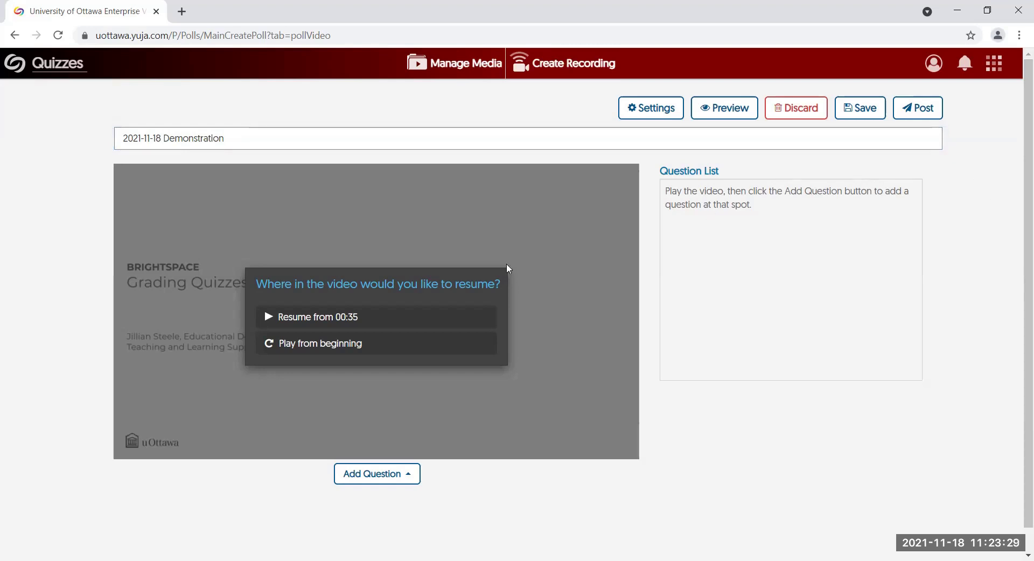
Step: Play the video from the beginning with the sound muted, skip ahead, and pause it at 0:41
left_click(316, 351)
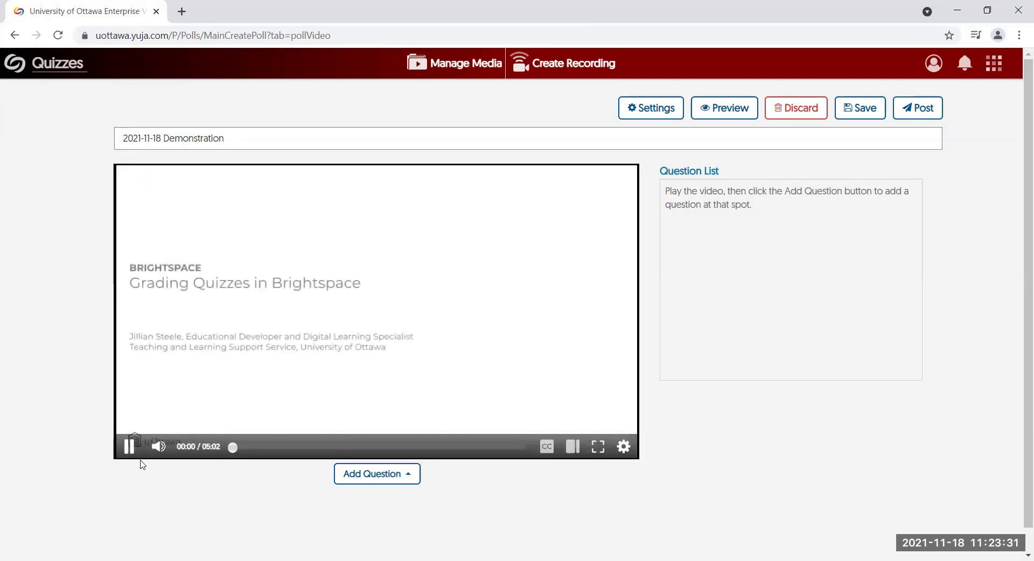
left_click(157, 448)
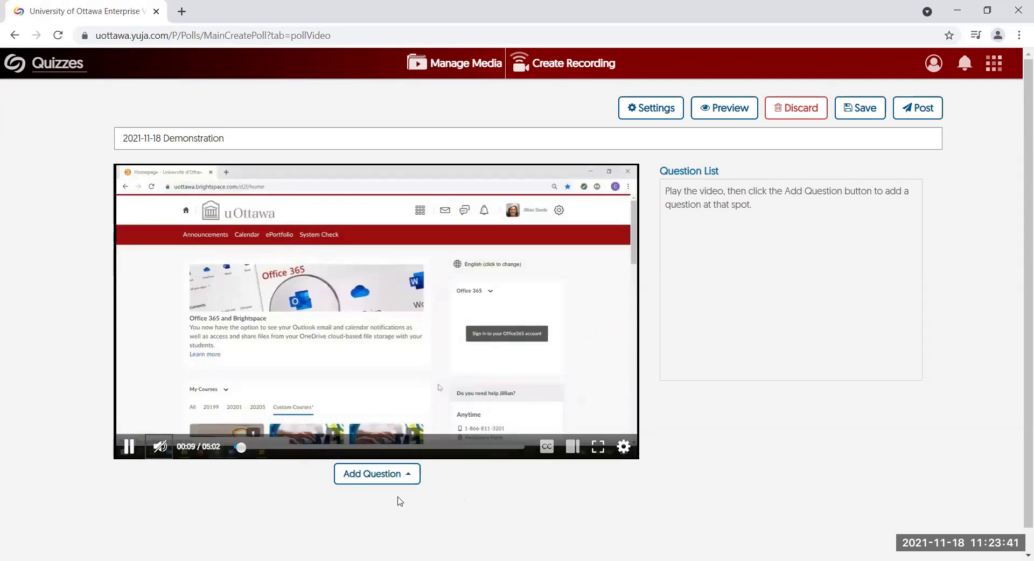
left_click(255, 448)
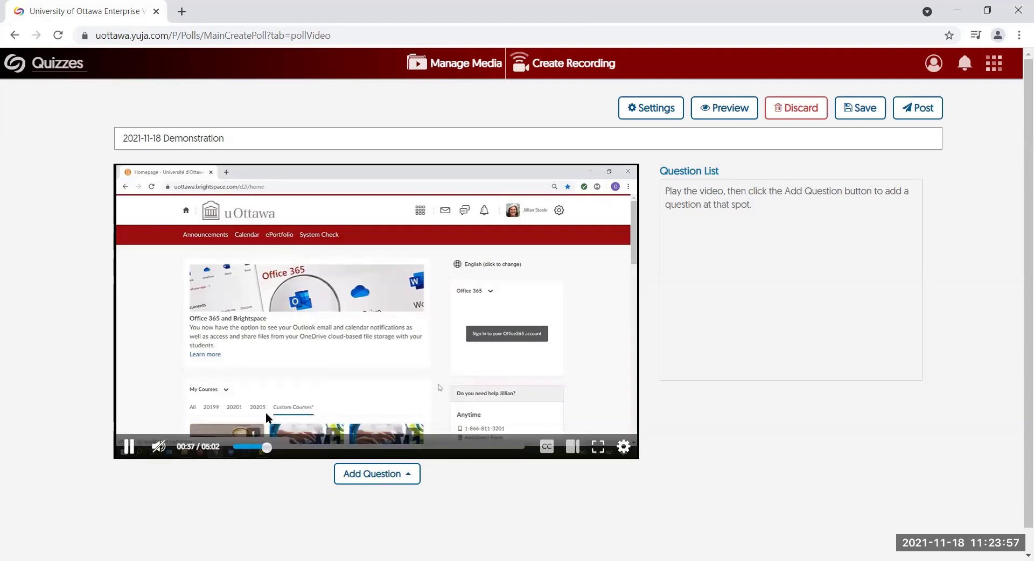
left_click(130, 447)
Step: Move the playback position to 0:40 and add a Multiple Choice question there
left_click(385, 474)
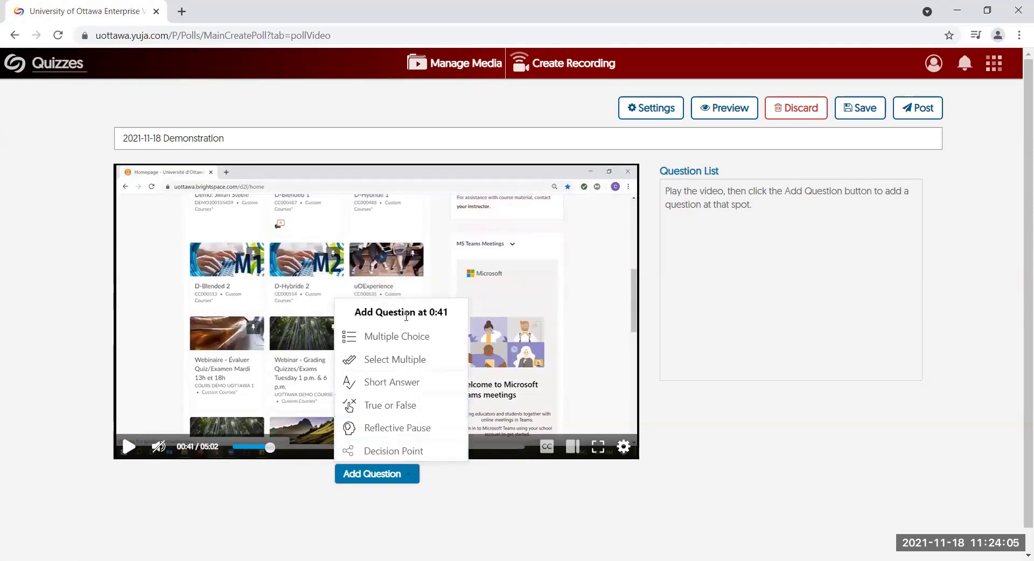
left_click(305, 487)
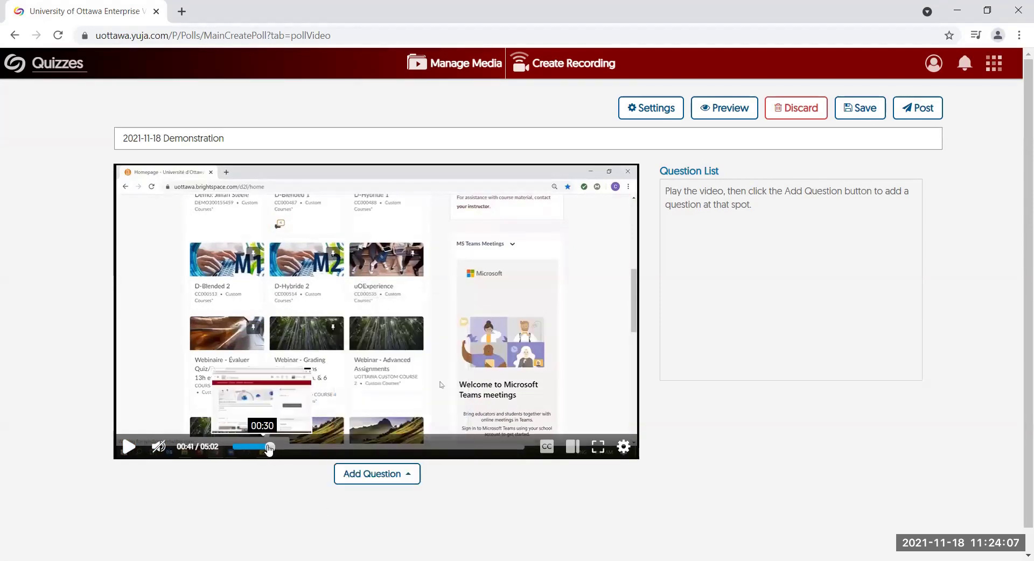
left_click(266, 447)
left_click_drag(268, 451, 274, 452)
left_click(389, 475)
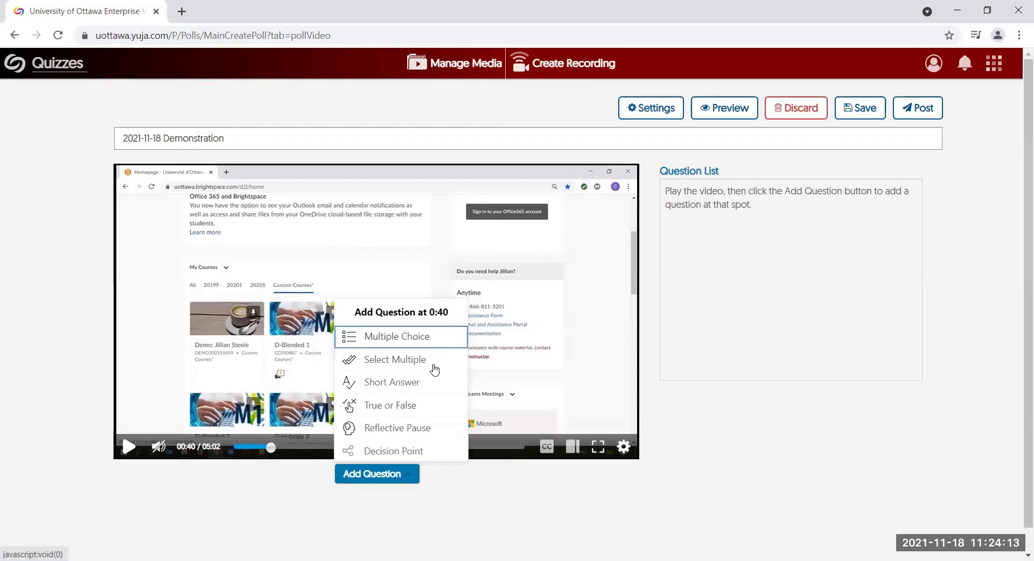
left_click(423, 340)
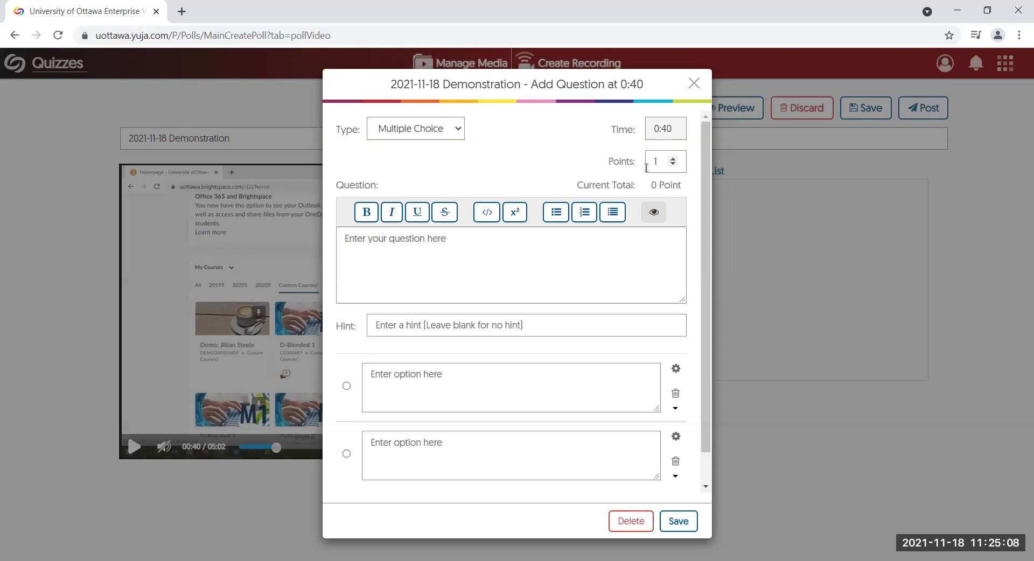
Step: Set the question's value to 2 points
left_click(673, 160)
left_click(673, 167)
left_click(672, 159)
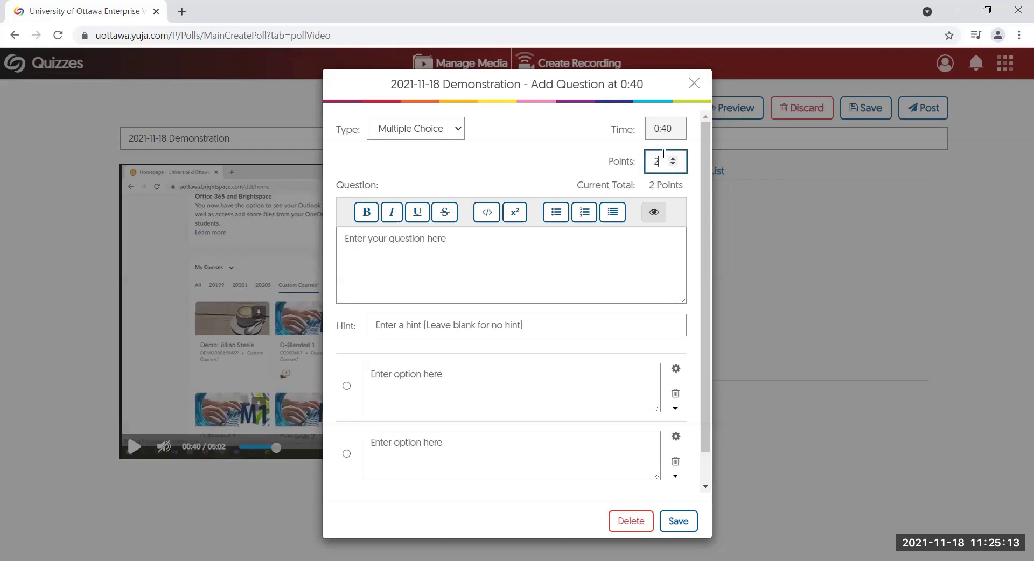
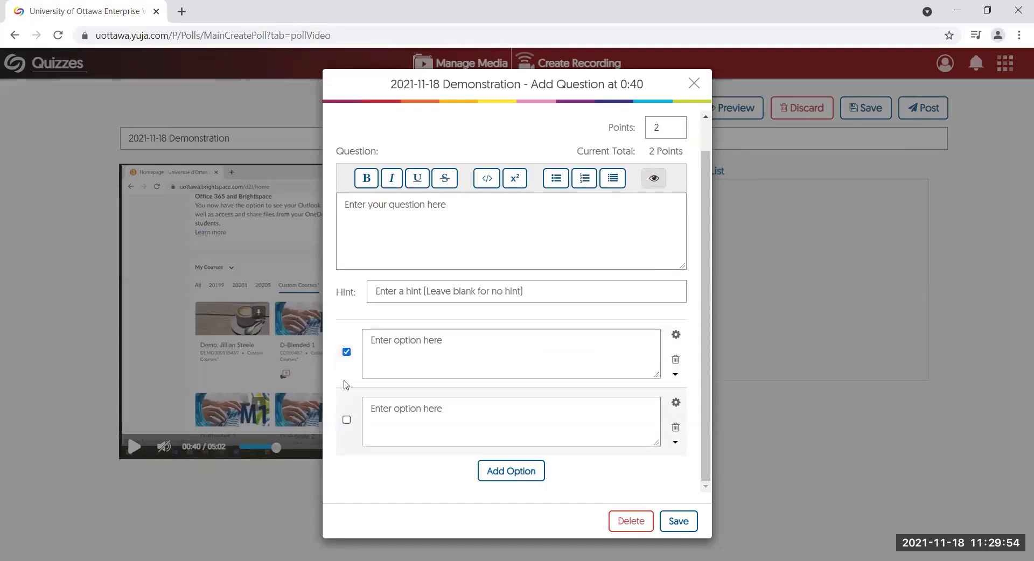
Step: Unmark the first option as correct and change the question type to True or False, accepting deletion of the current options
left_click(346, 352)
scroll(369, 366, "up", 1)
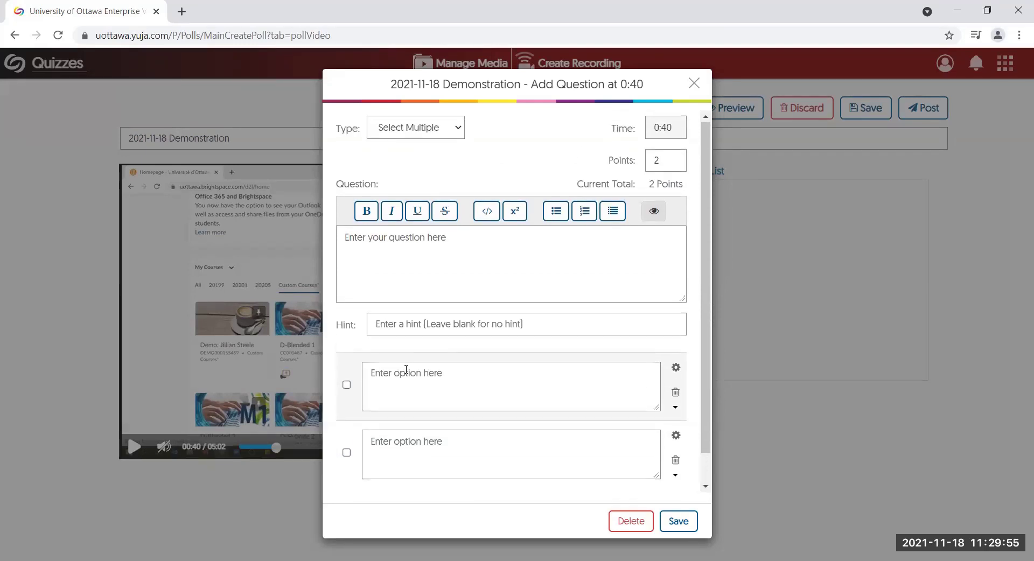
left_click(414, 122)
left_click(405, 185)
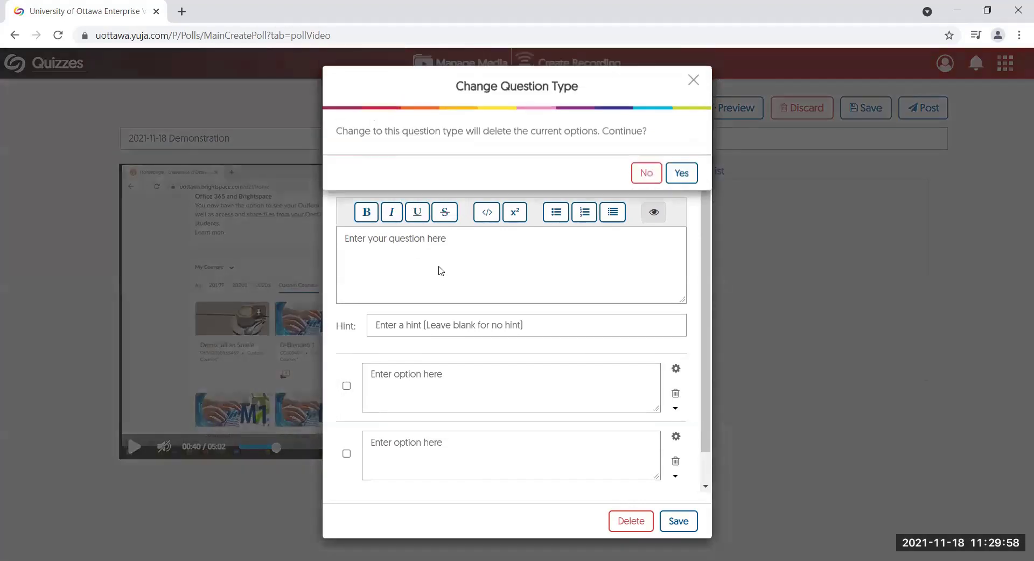
left_click(682, 173)
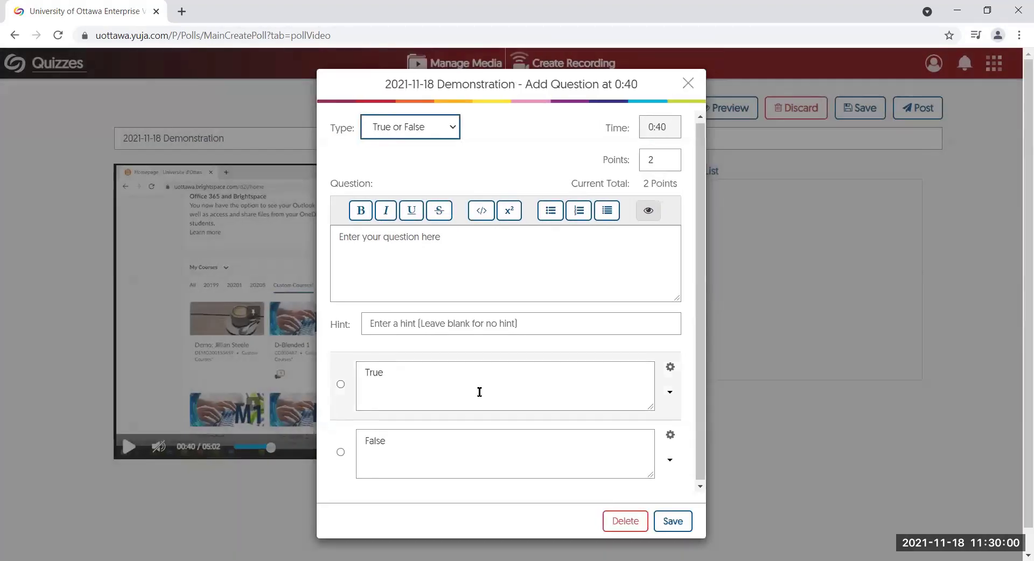
Step: Enter "This should be true" as the question text and mark True as the correct answer
scroll(651, 428, "down", 1)
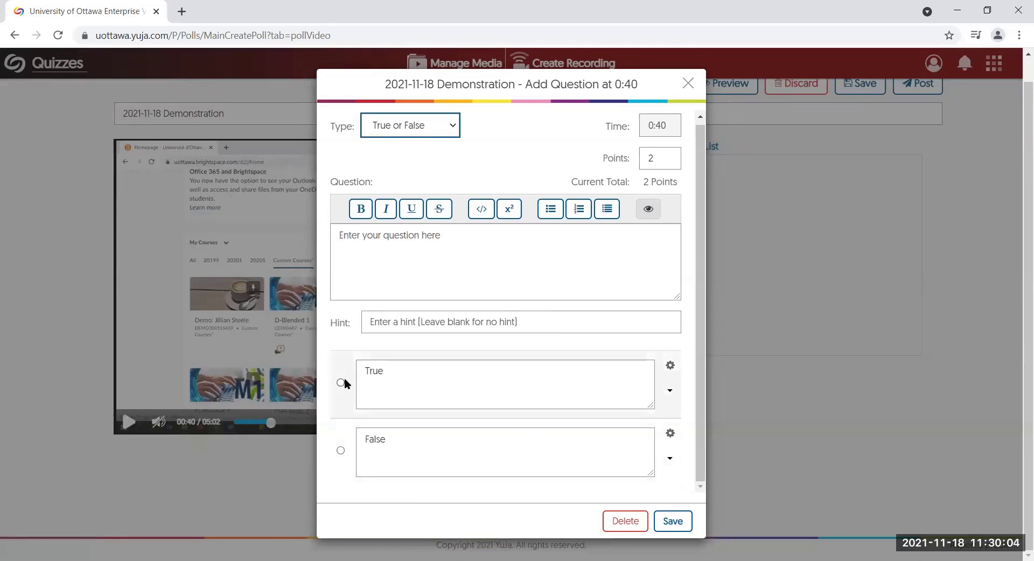
left_click(385, 268)
type("This ")
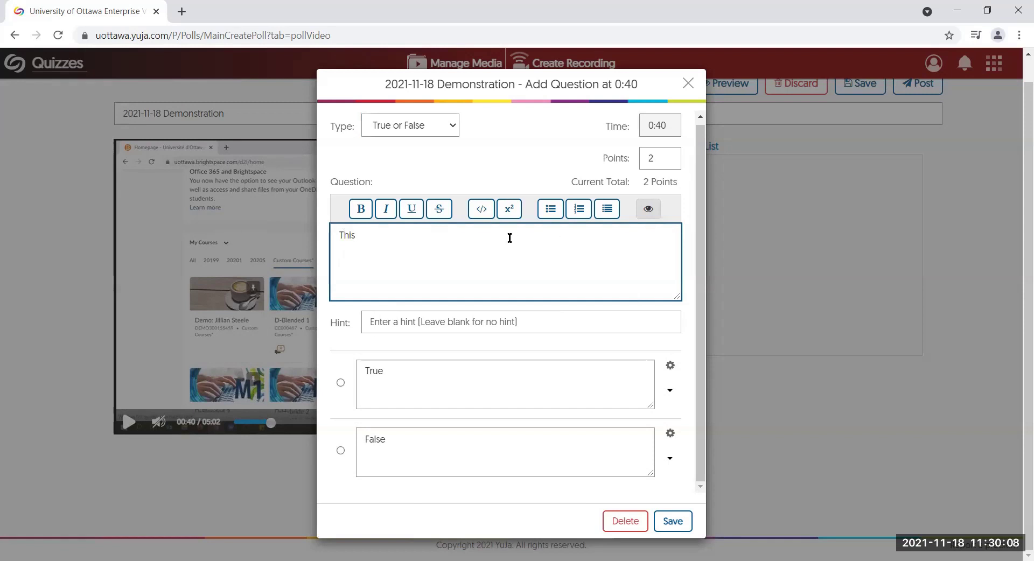
type("should be true")
left_click(340, 383)
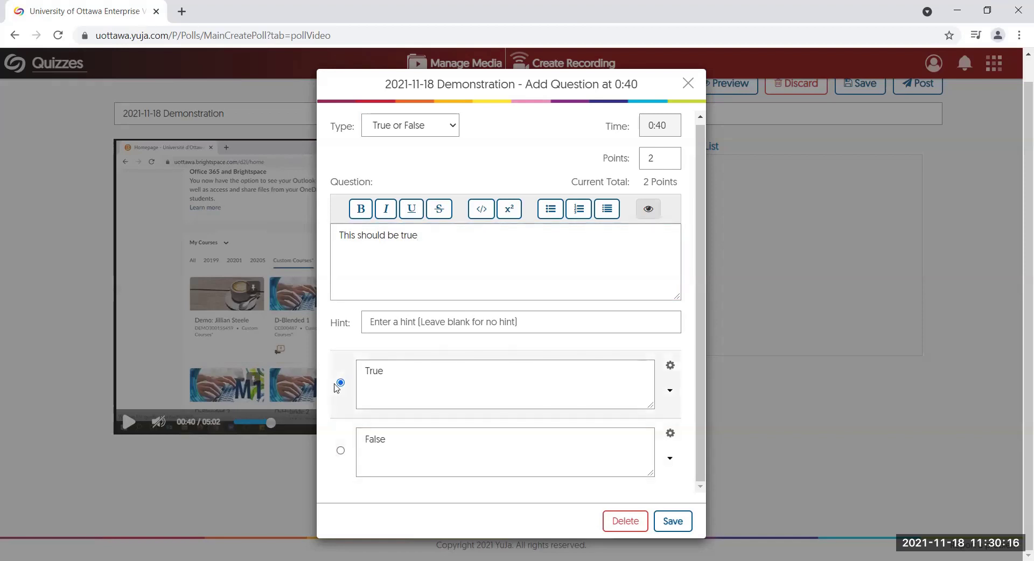
Step: Examine the text formatting tools and the Video Jump Point setting of the True option
left_click(673, 389)
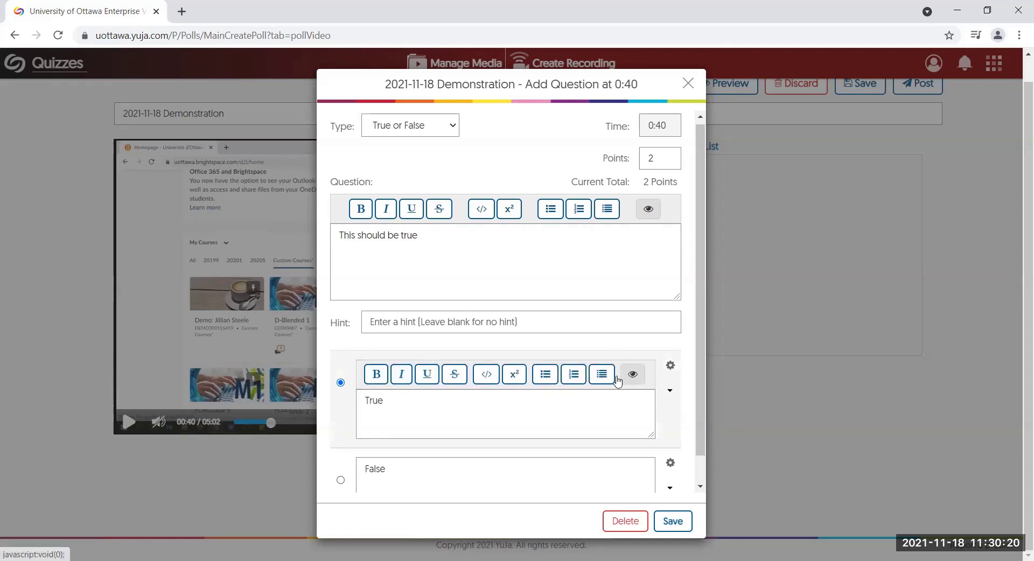
left_click(670, 365)
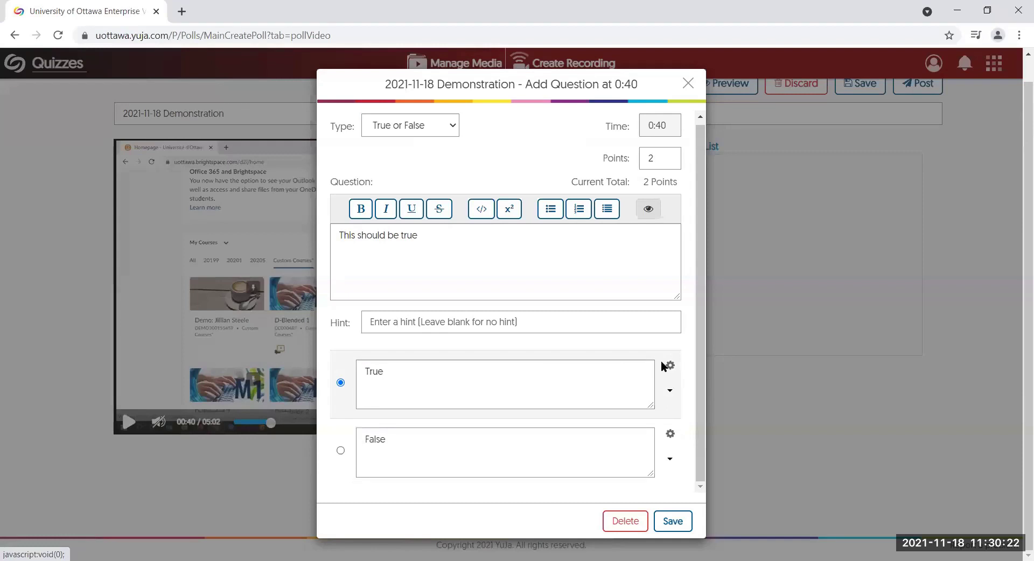
left_click(672, 392)
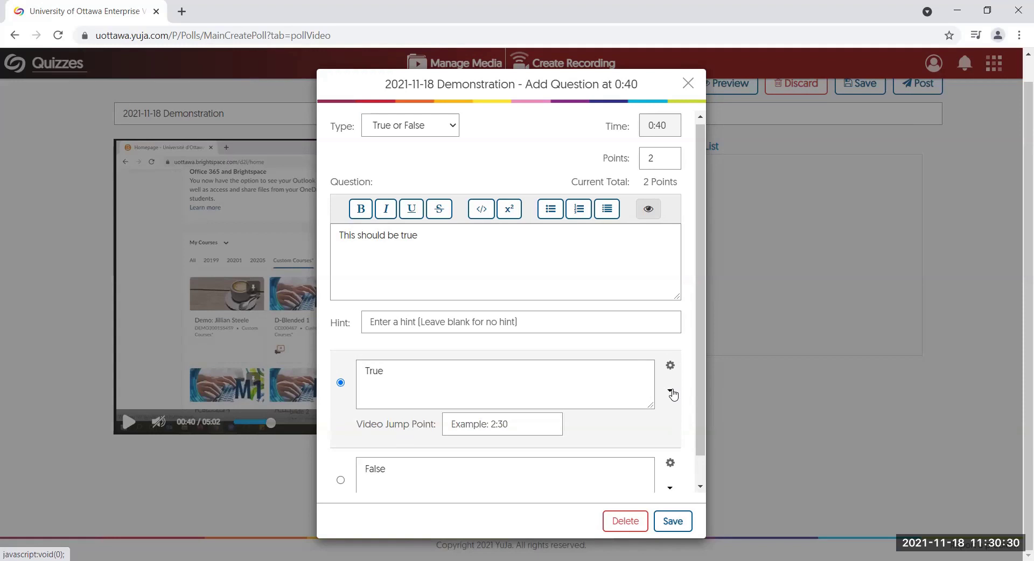
left_click(673, 394)
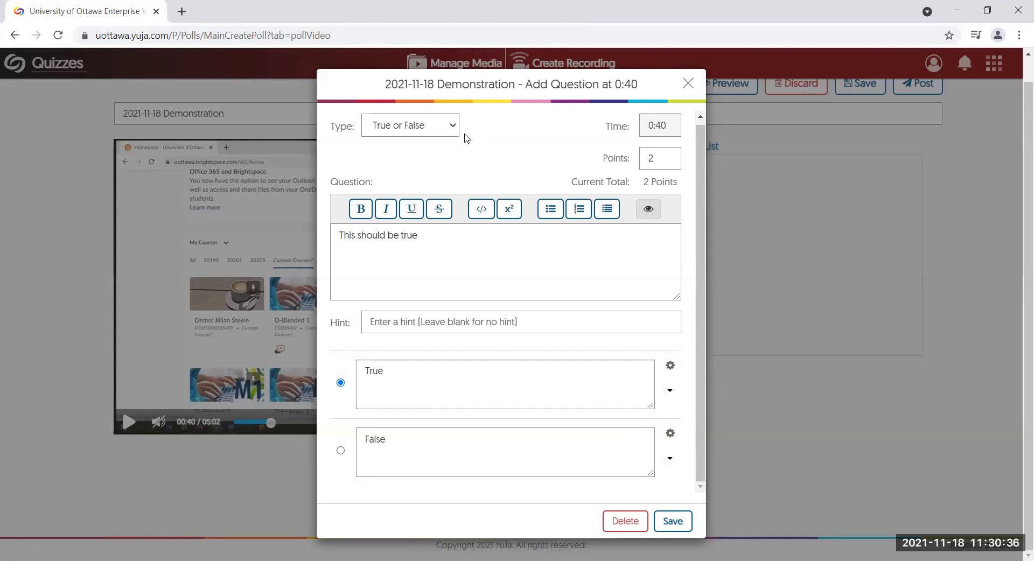
Step: Preview the question text and save the True or False question
left_click(650, 213)
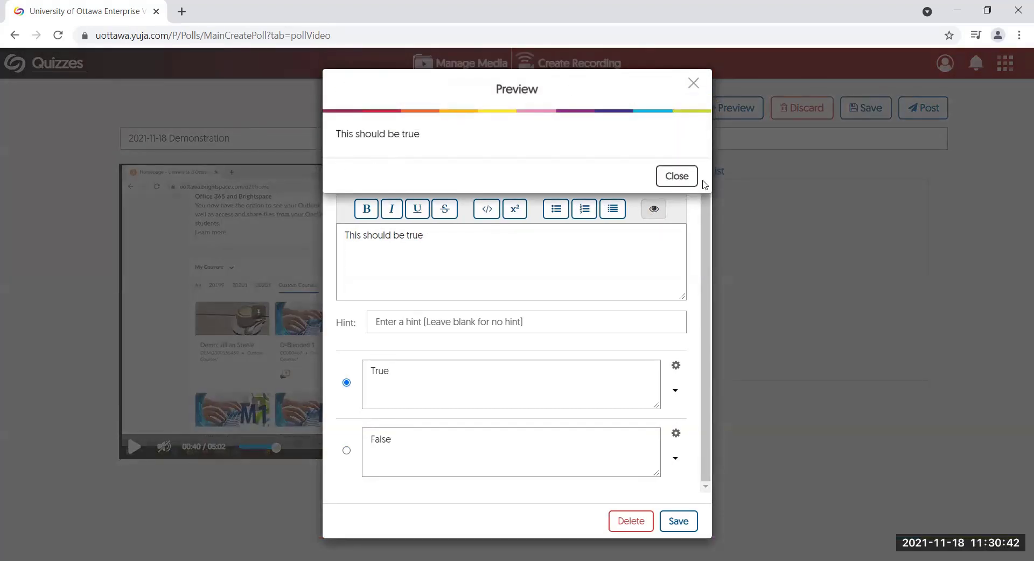
left_click(676, 176)
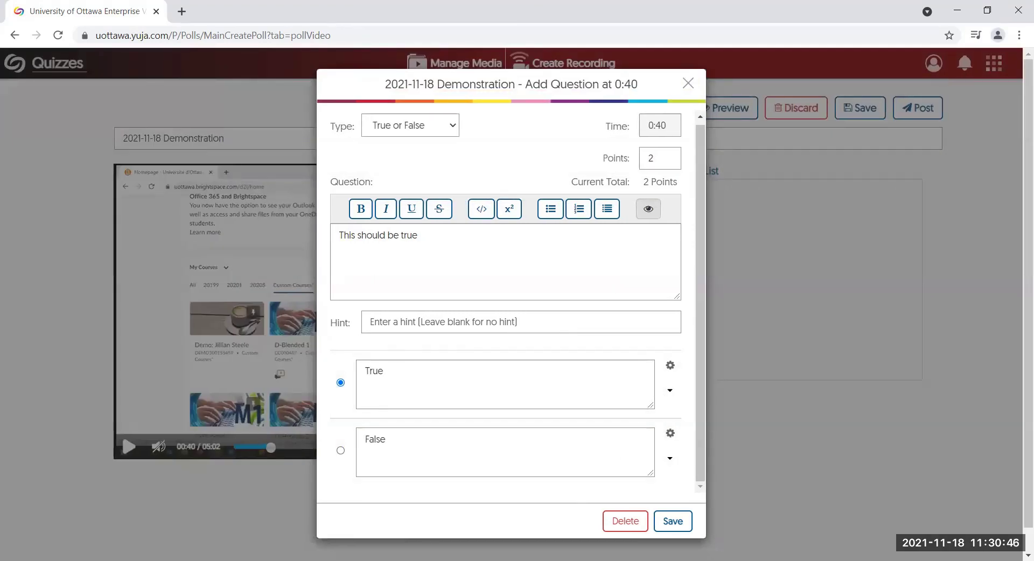
left_click(672, 524)
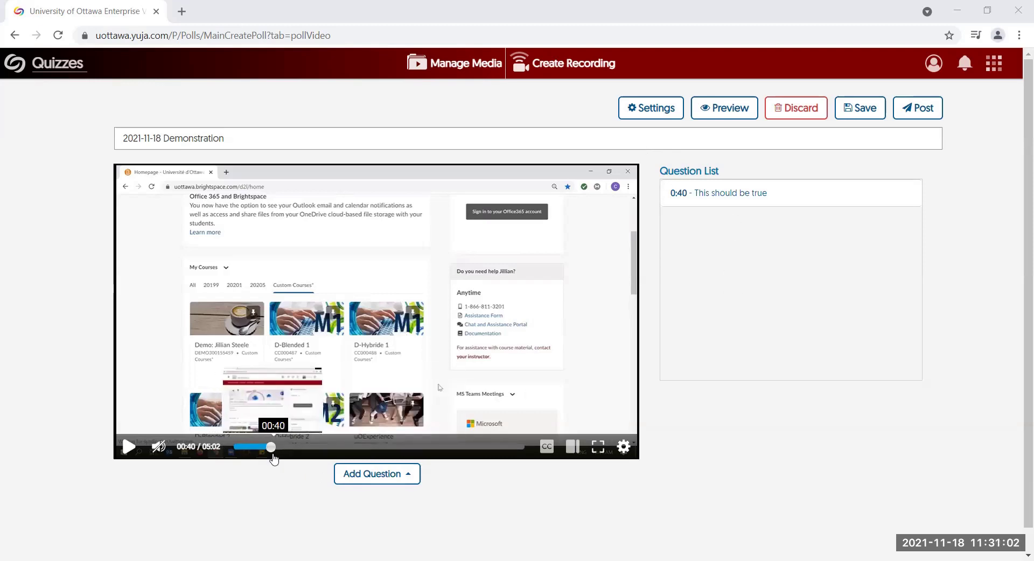
Step: Move the video position to 2:30 and start a Reflective Pause question there
left_click_drag(273, 455, 377, 458)
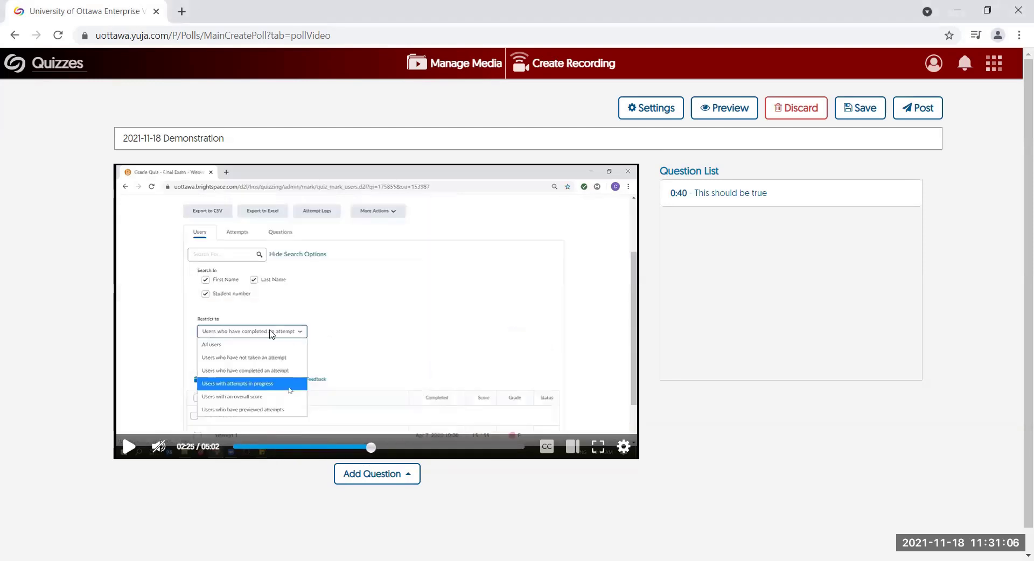
left_click(377, 449)
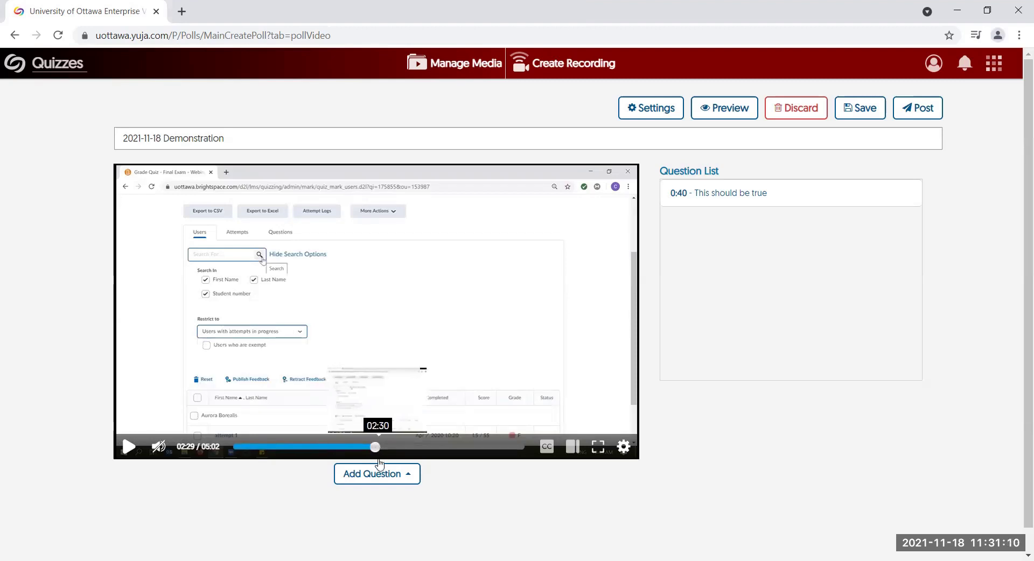
left_click(404, 473)
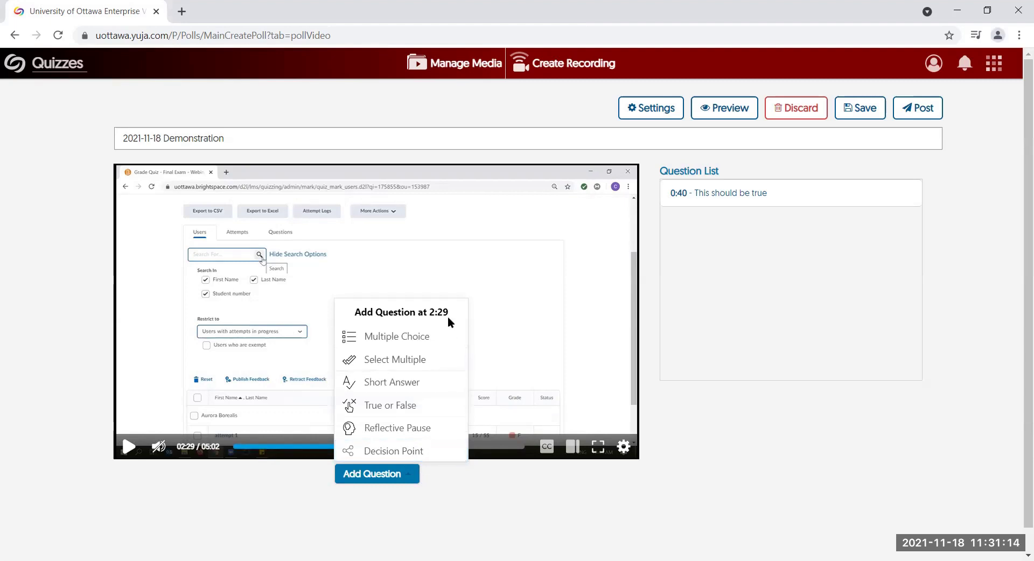
left_click(477, 483)
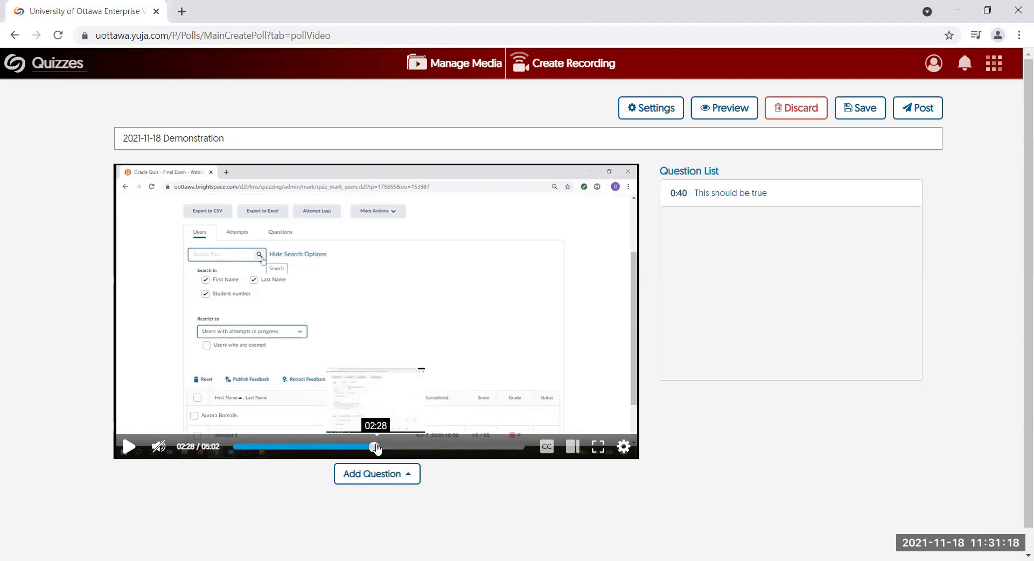
left_click(379, 447)
left_click(397, 474)
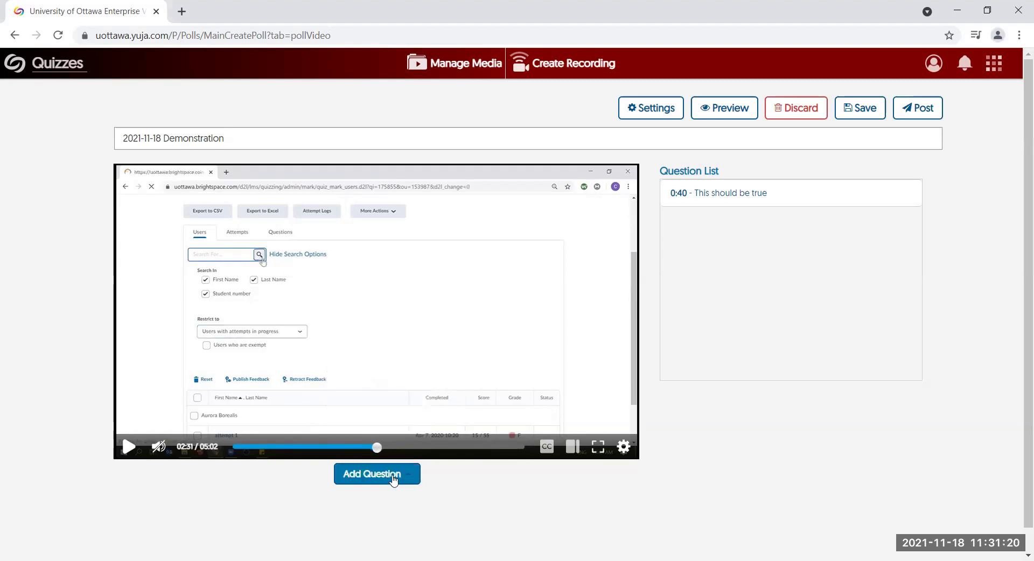
left_click(478, 490)
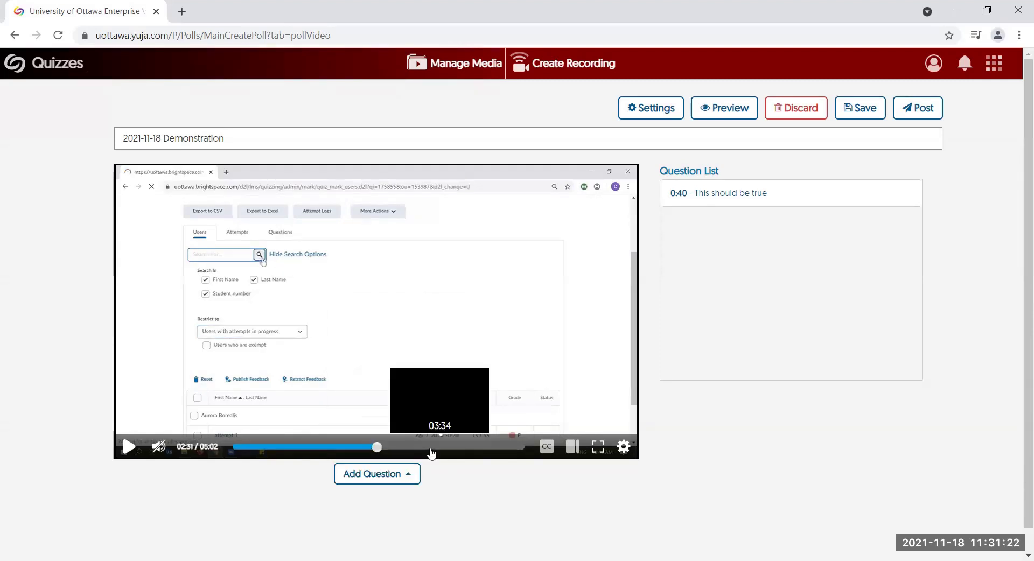
left_click(376, 447)
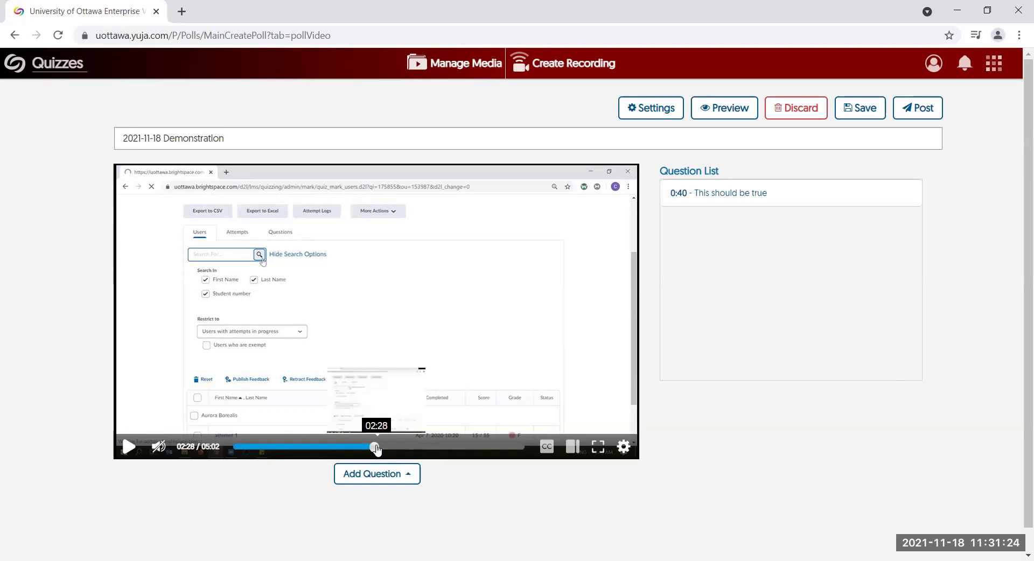
left_click(377, 448)
left_click(401, 474)
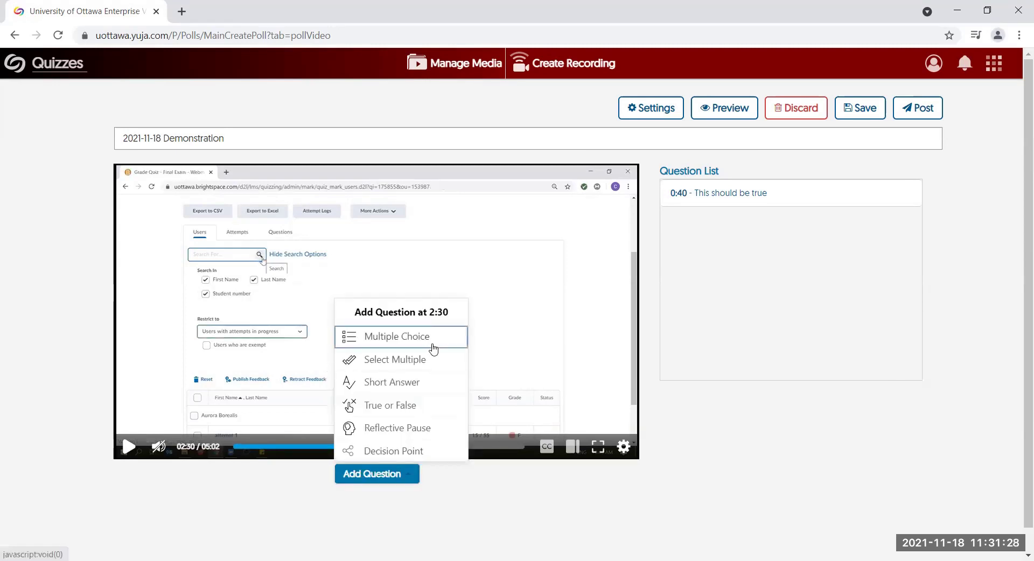
left_click(401, 429)
Step: Enter "Give this a think..." as the reflective pause text and save the question
left_click(491, 244)
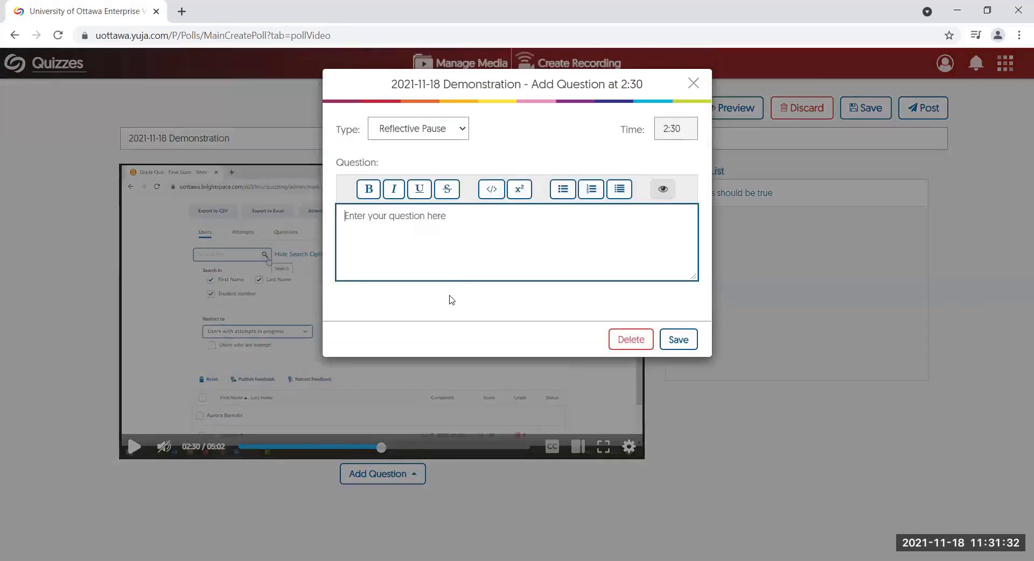
type("Give this")
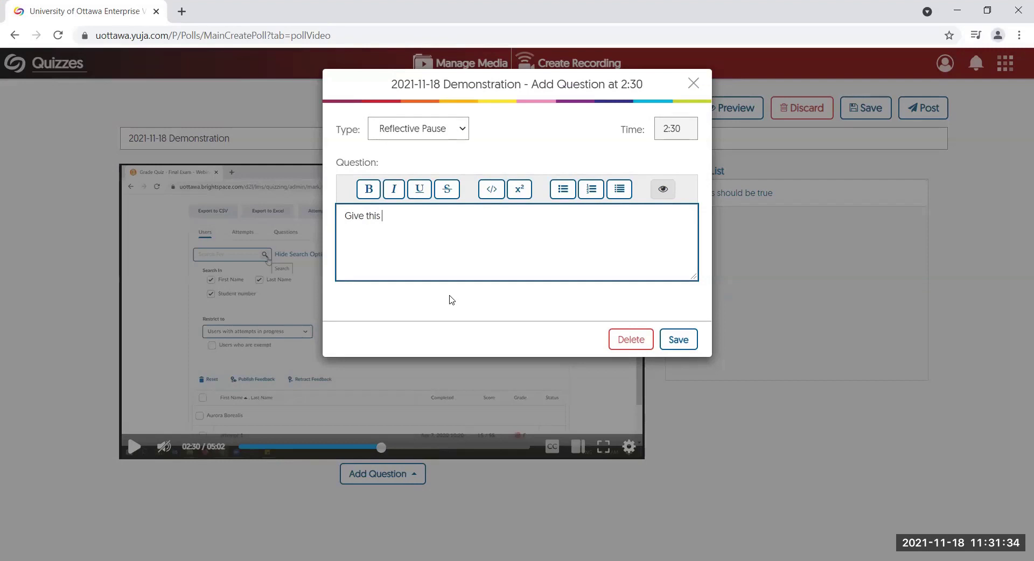
type(" a think...")
left_click(678, 340)
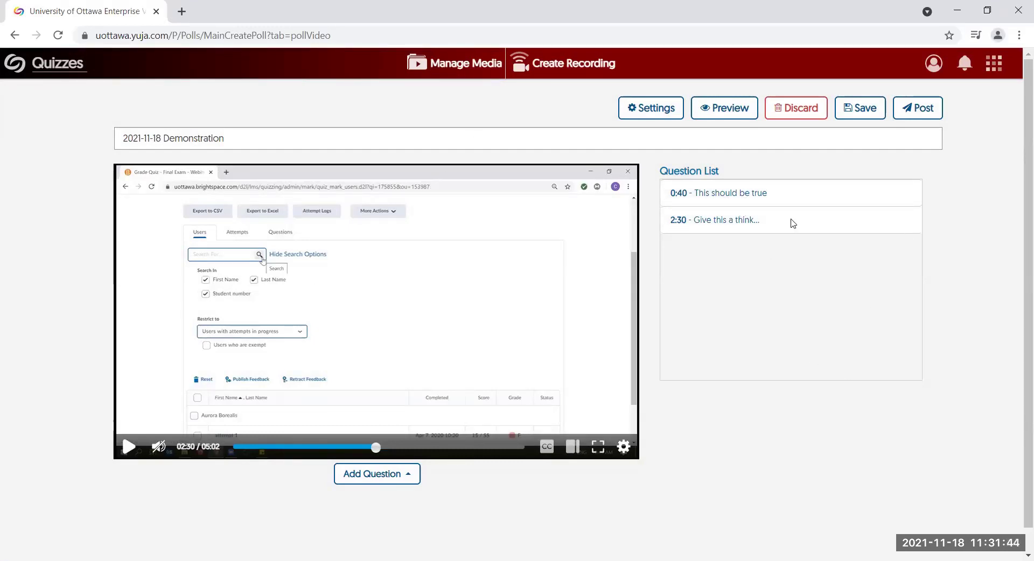
Step: Delete the True or False question at 0:40 from the question list
left_click(747, 208)
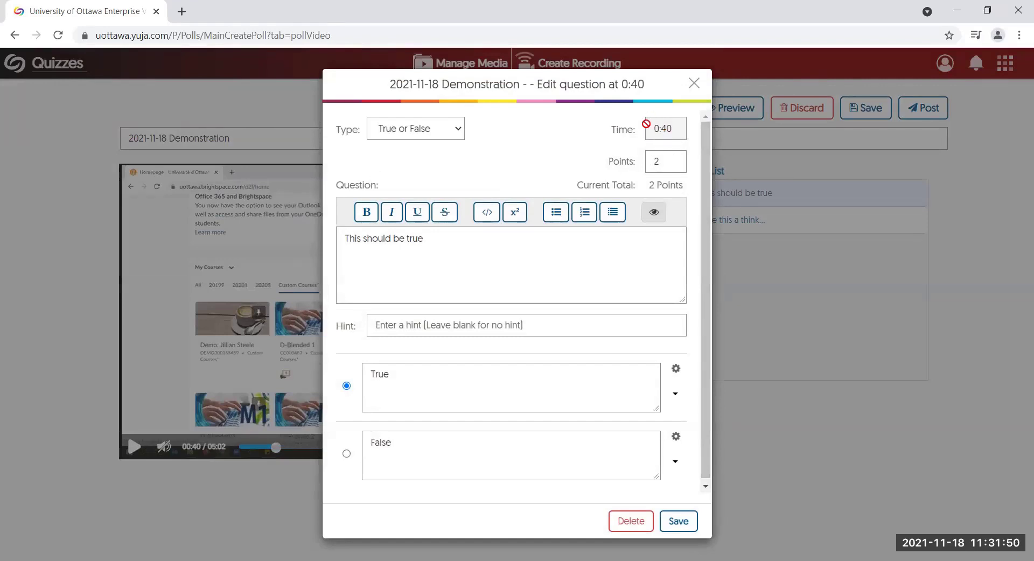
left_click(444, 239)
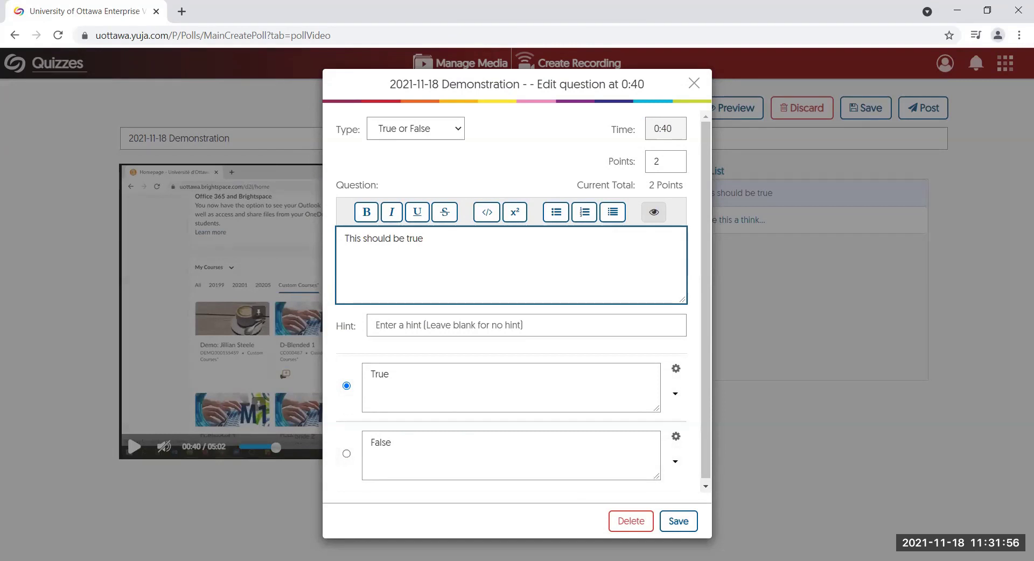
left_click(622, 521)
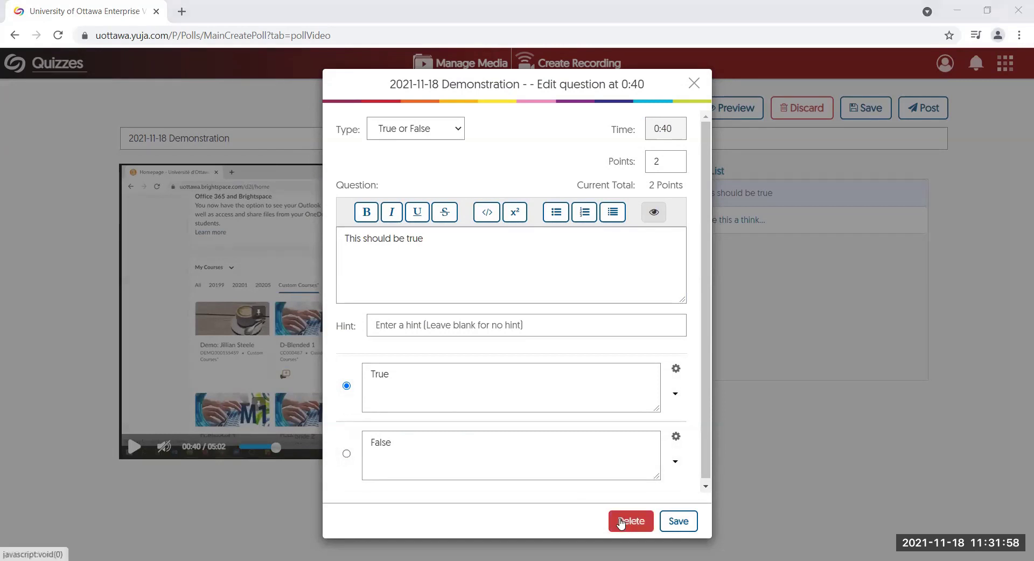
left_click(622, 521)
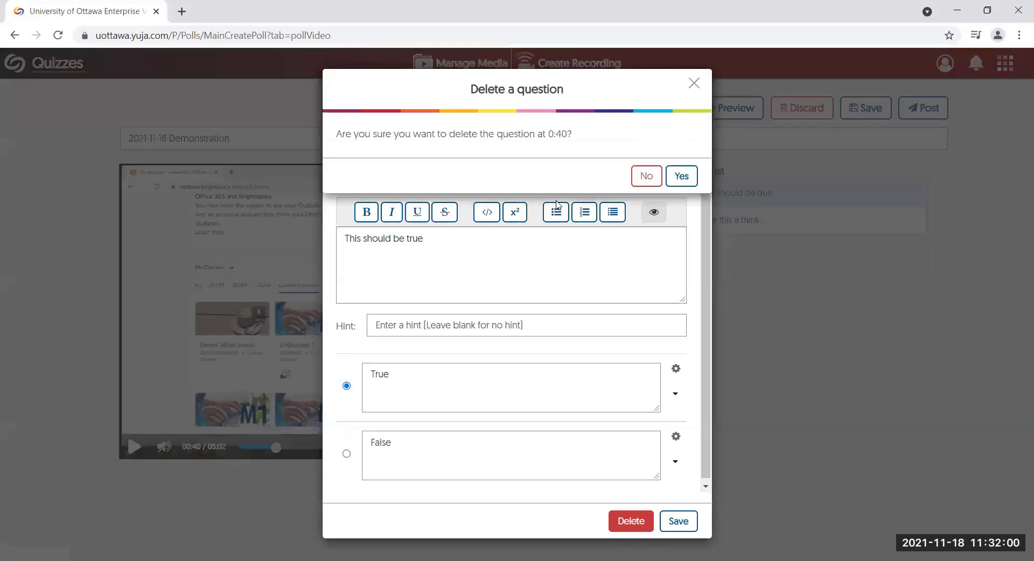
left_click(681, 176)
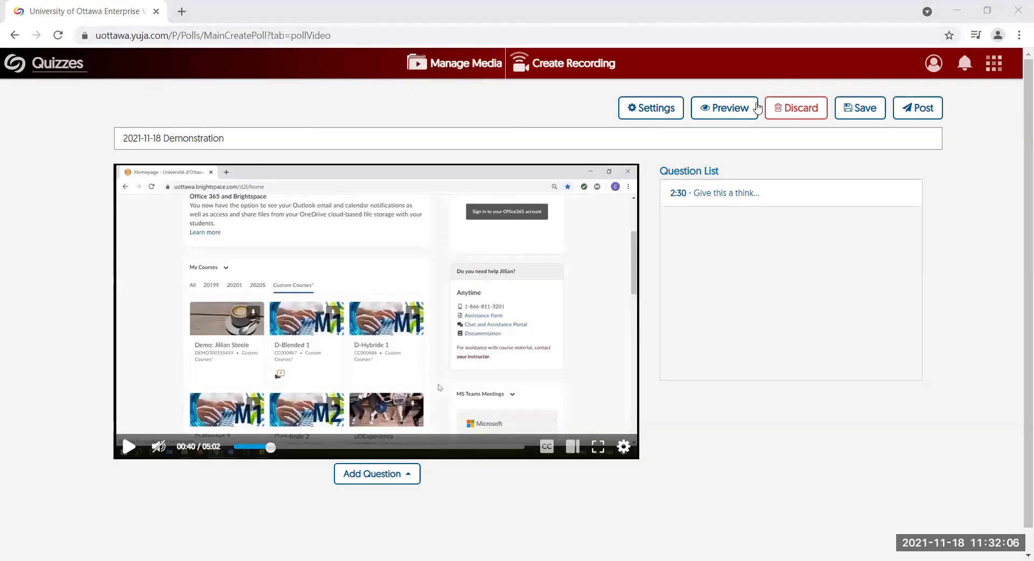
Step: Preview the quiz from the beginning, jump to the reflective pause at 2:30, and exit the preview
left_click(721, 110)
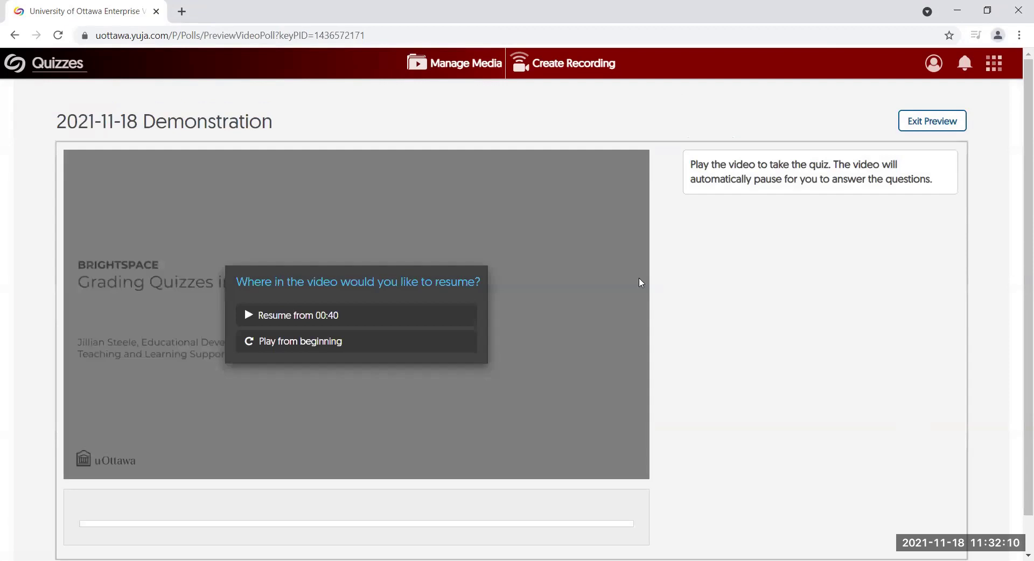
scroll(390, 283, "down", 1)
left_click(359, 303)
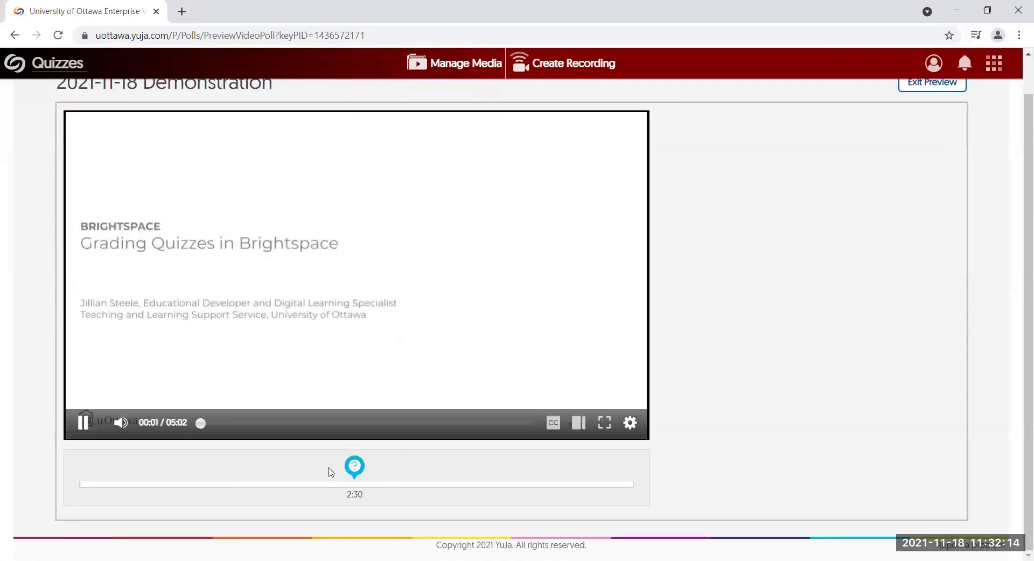
left_click(354, 479)
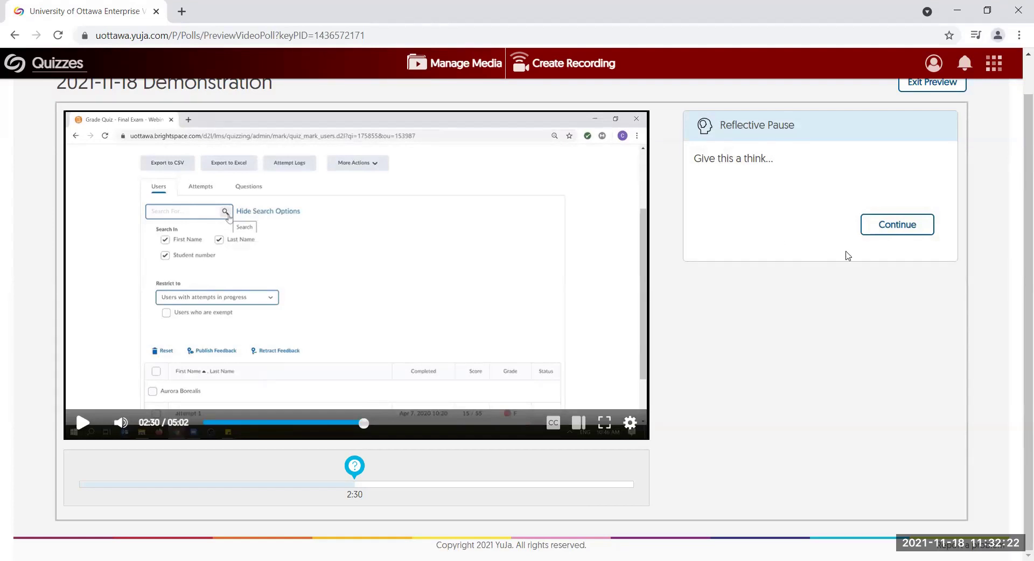
scroll(853, 283, "up", 1)
left_click(931, 119)
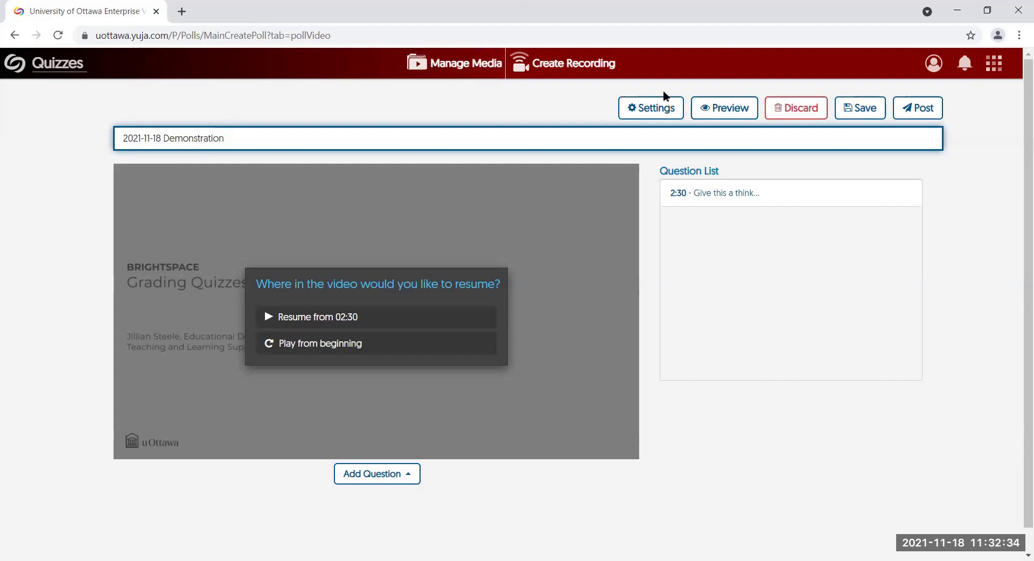
Step: Enable Provide Answer Right Away in the video quiz settings and save them
left_click(654, 113)
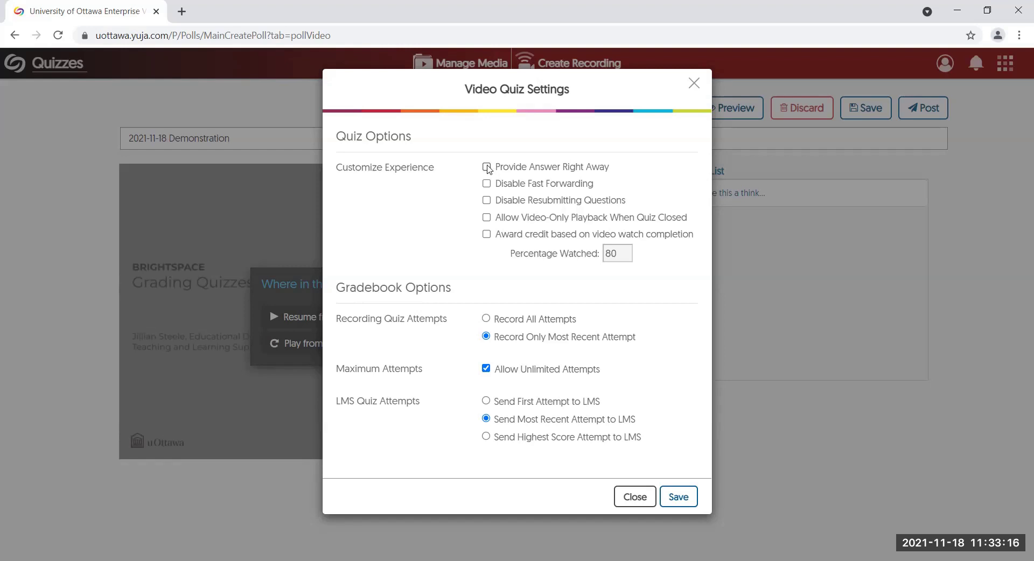
left_click(487, 167)
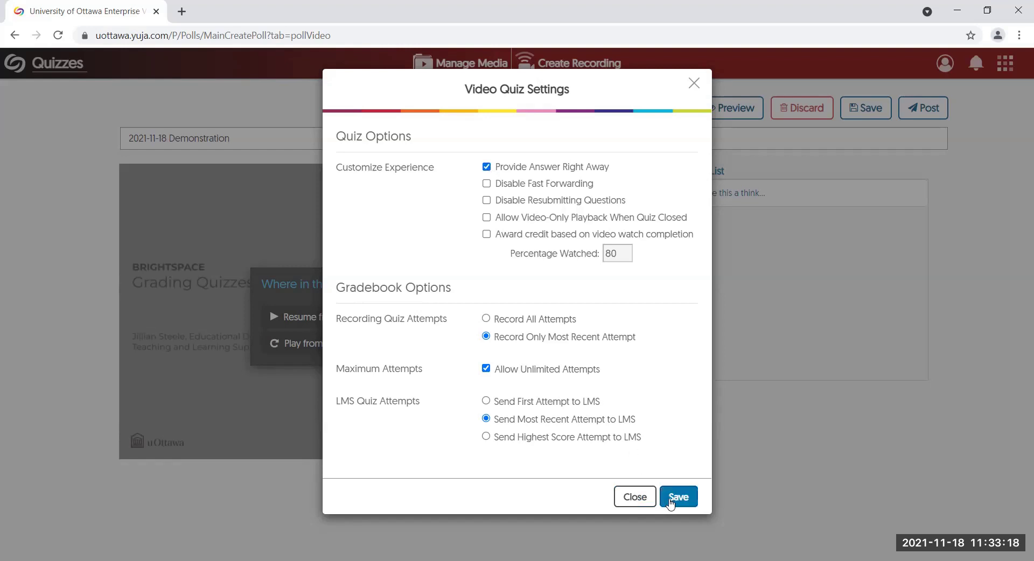
left_click(674, 495)
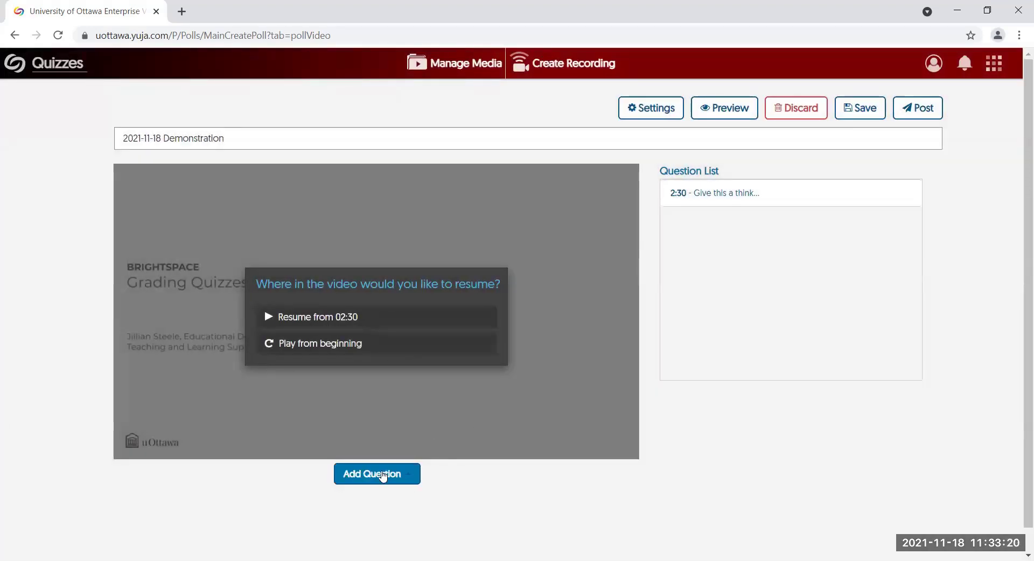
Step: Add a True or False question at 0:00 reading "This should be true", with True as the correct answer, and save it
left_click(378, 475)
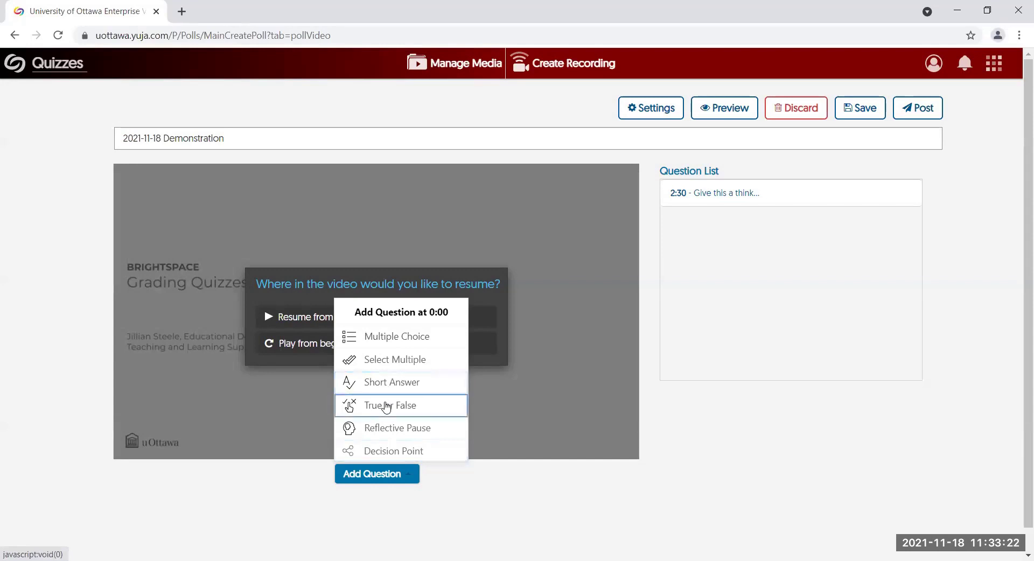
left_click(385, 406)
left_click(415, 241)
left_click(417, 213)
type("Trhis shoudl be")
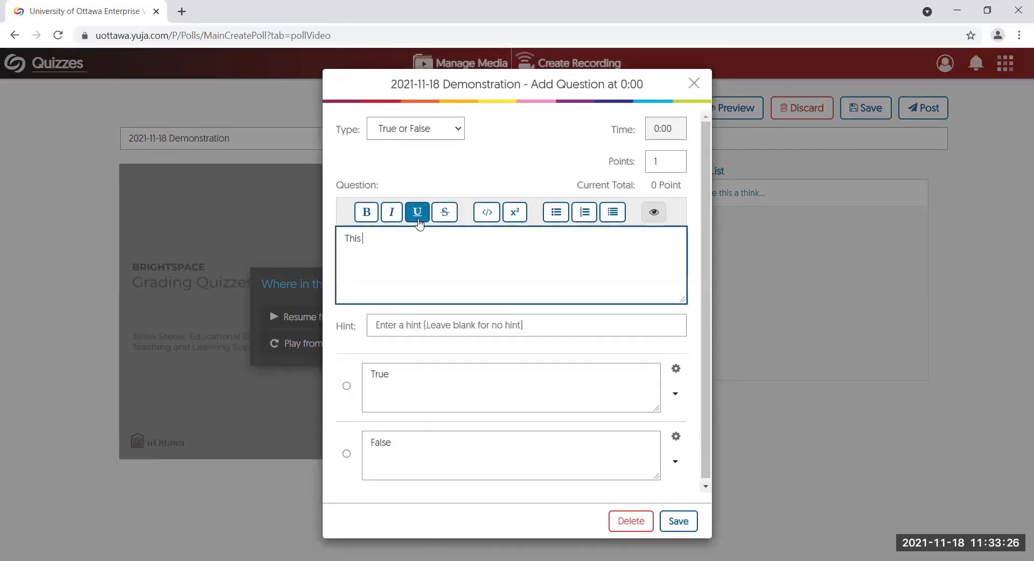
key("BackSpace")
key("BackSpace")
key("BackSpace")
key("BackSpace")
key("BackSpace")
type("ld be true")
left_click(346, 386)
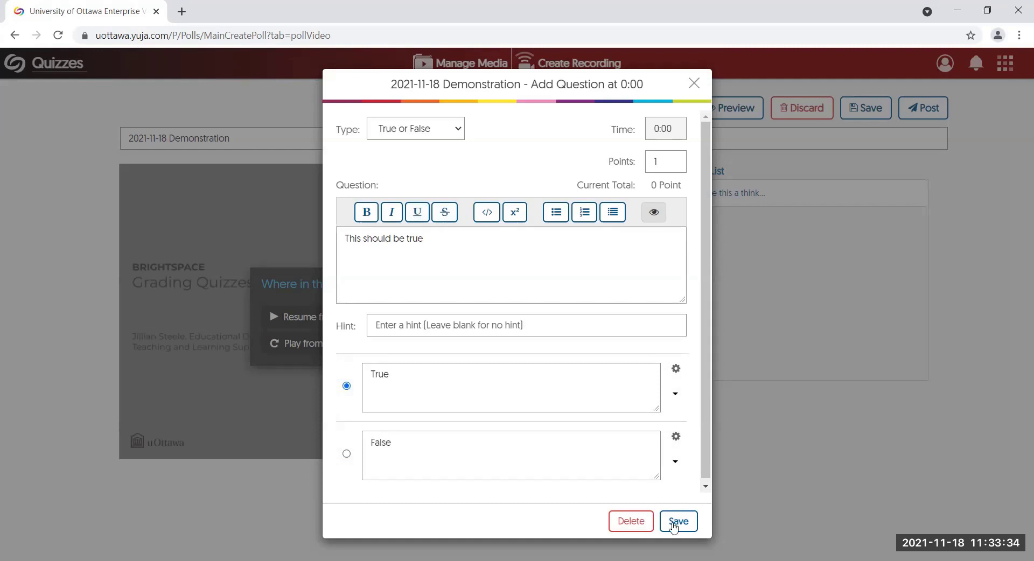
left_click(678, 521)
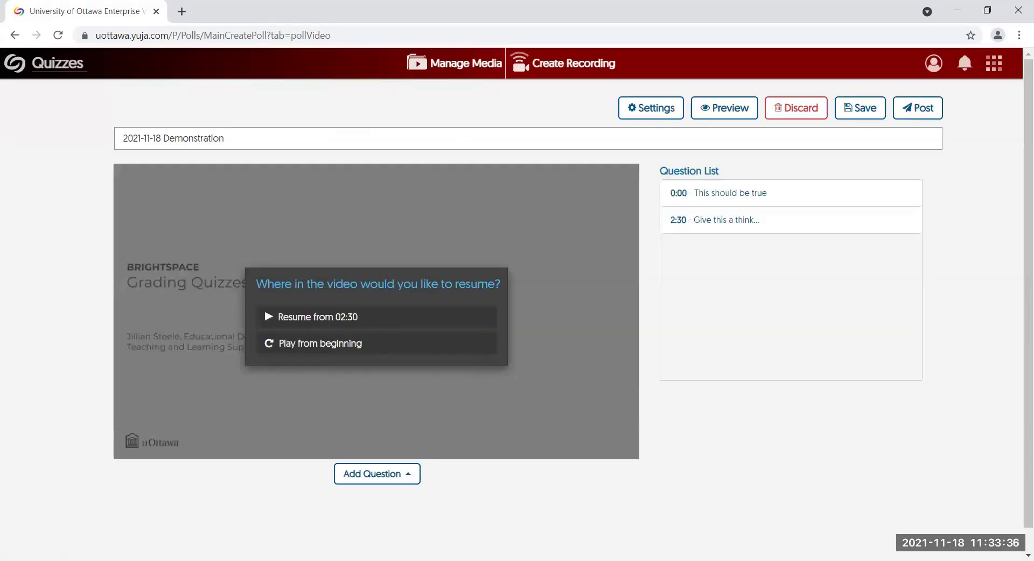
Step: Preview the quiz from the beginning, answer the opening question with True, and check whether the answer is right
left_click(709, 119)
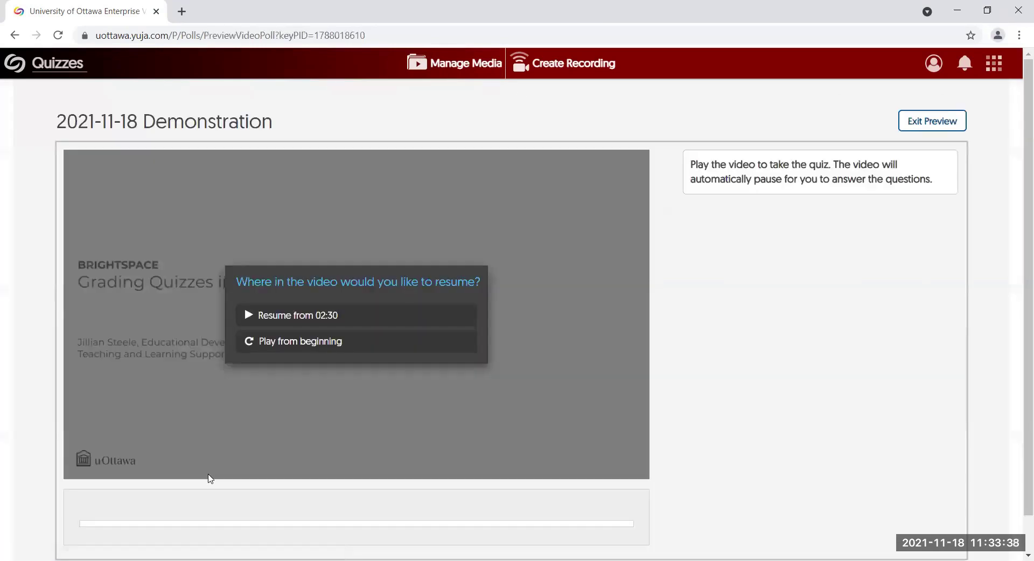
left_click(295, 344)
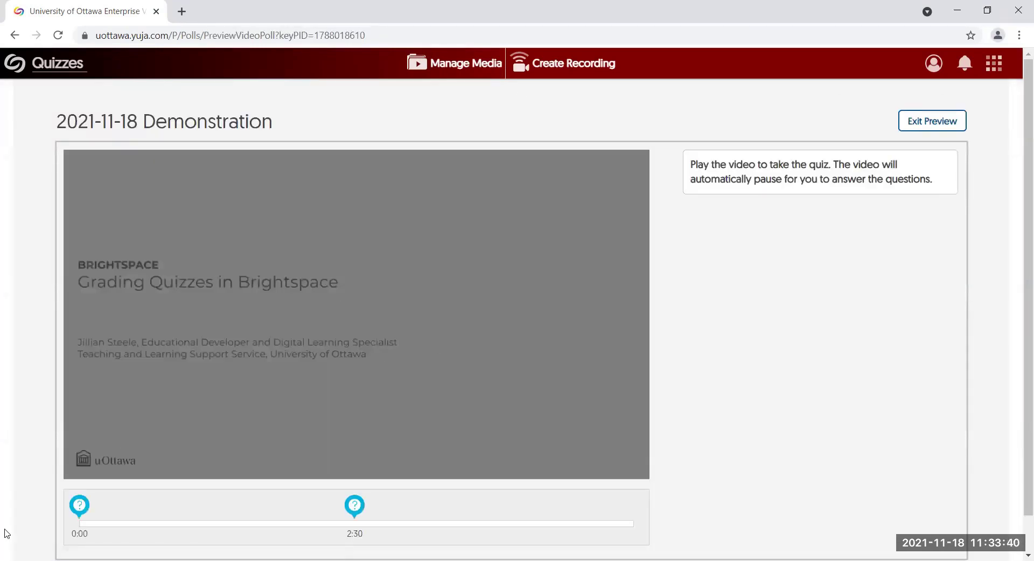
scroll(68, 486, "down", 1)
scroll(633, 409, "up", 1)
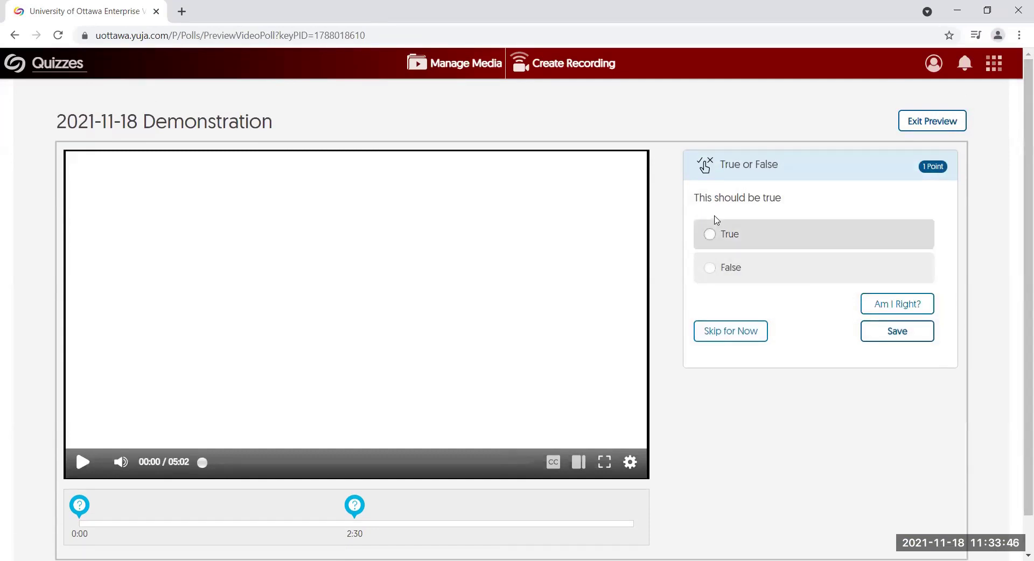
left_click(723, 237)
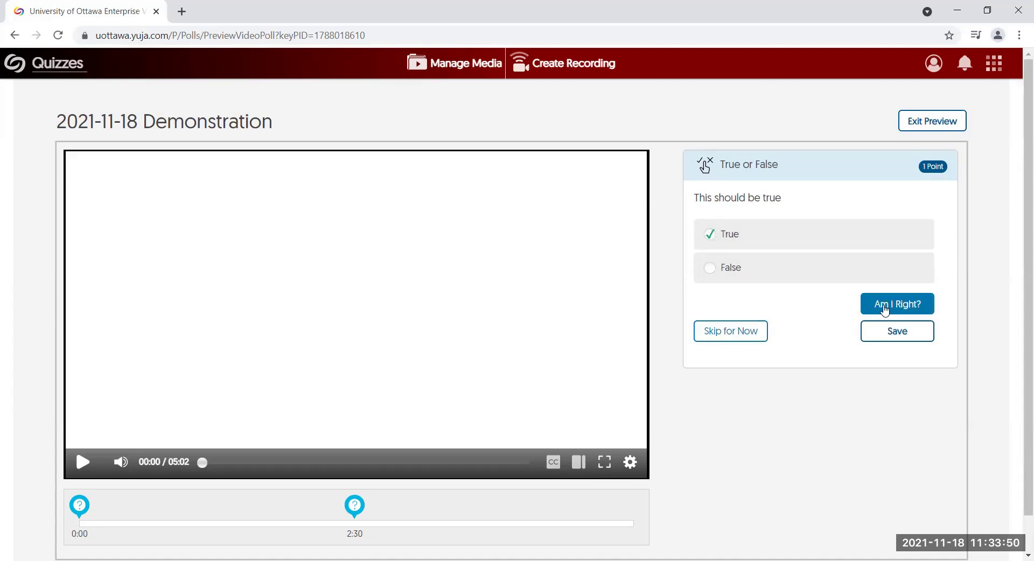
left_click(900, 309)
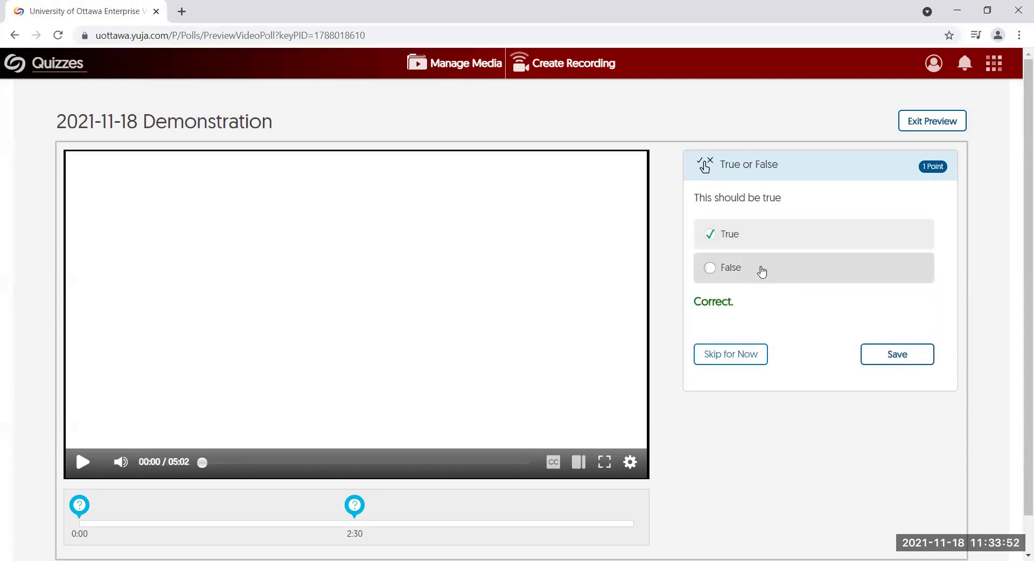
Step: Change the preview answer to False and save it, pause the video, and exit the preview
left_click(736, 278)
left_click(892, 355)
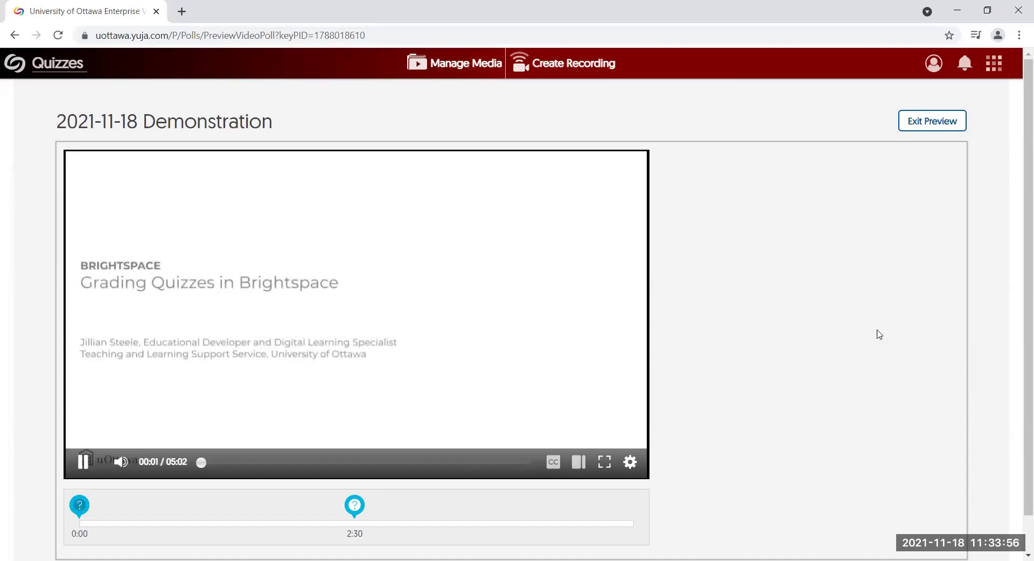
left_click(83, 462)
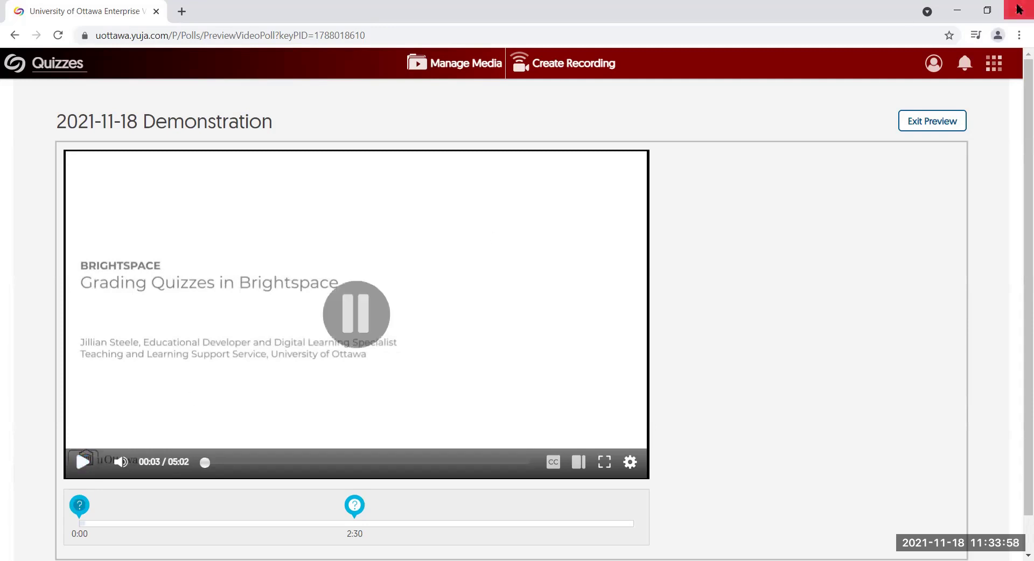
left_click(923, 130)
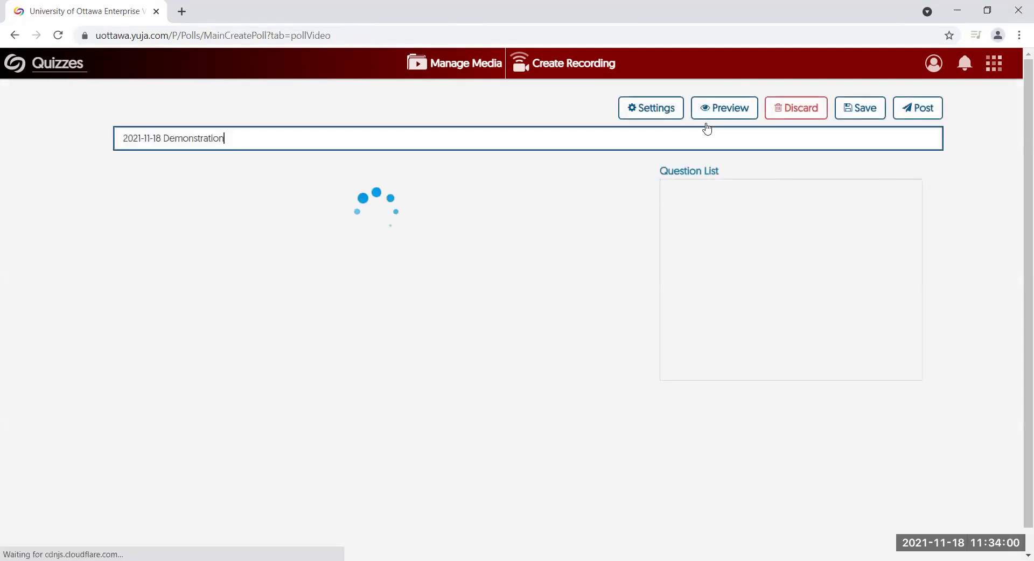
Step: Examine the video quiz settings, including Provide Answer Right Away and Allow Unlimited Attempts, and close them without saving
left_click(621, 109)
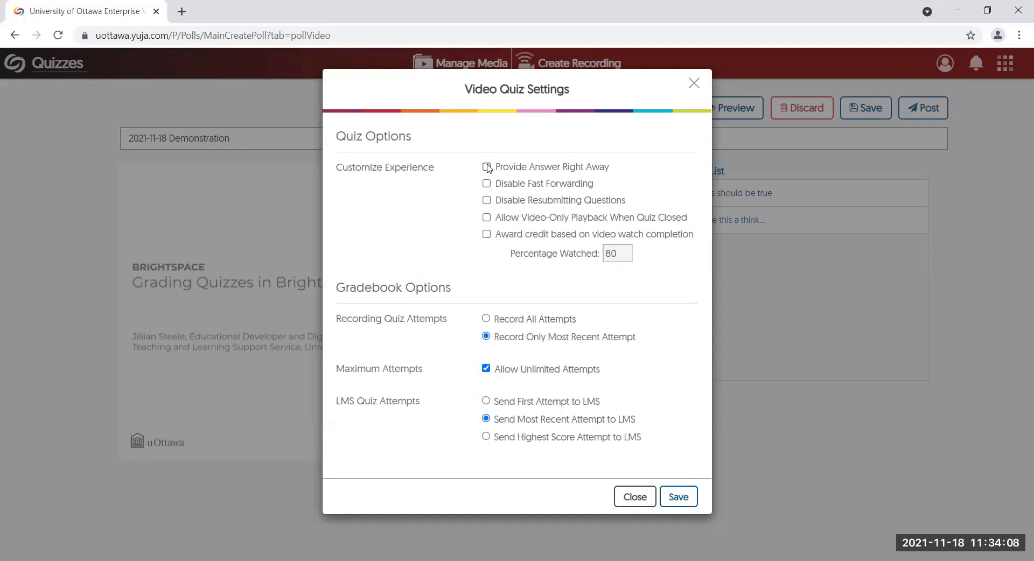
left_click(487, 167)
left_click(488, 167)
left_click(486, 166)
left_click_drag(665, 236, 661, 245)
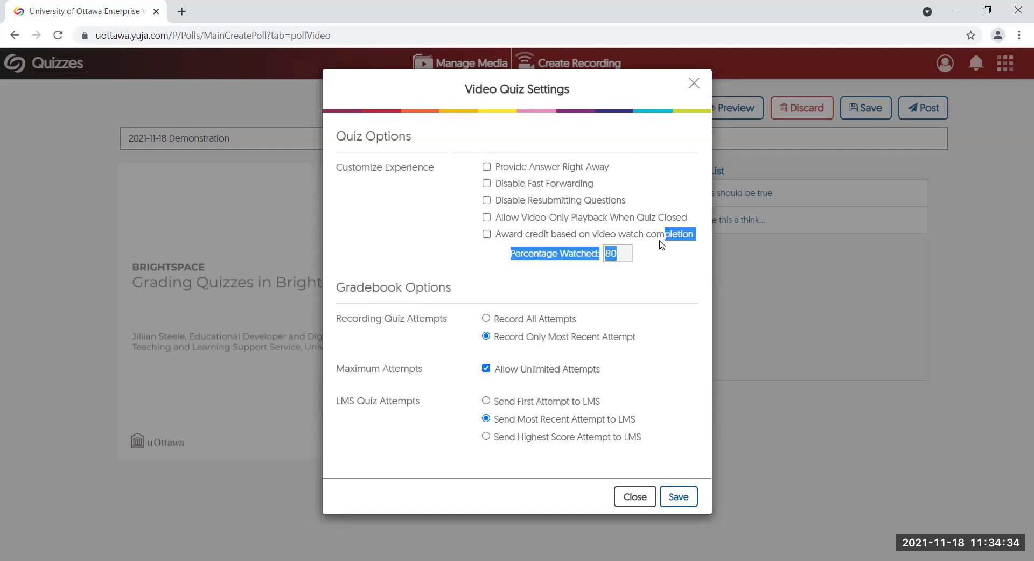
left_click(669, 270)
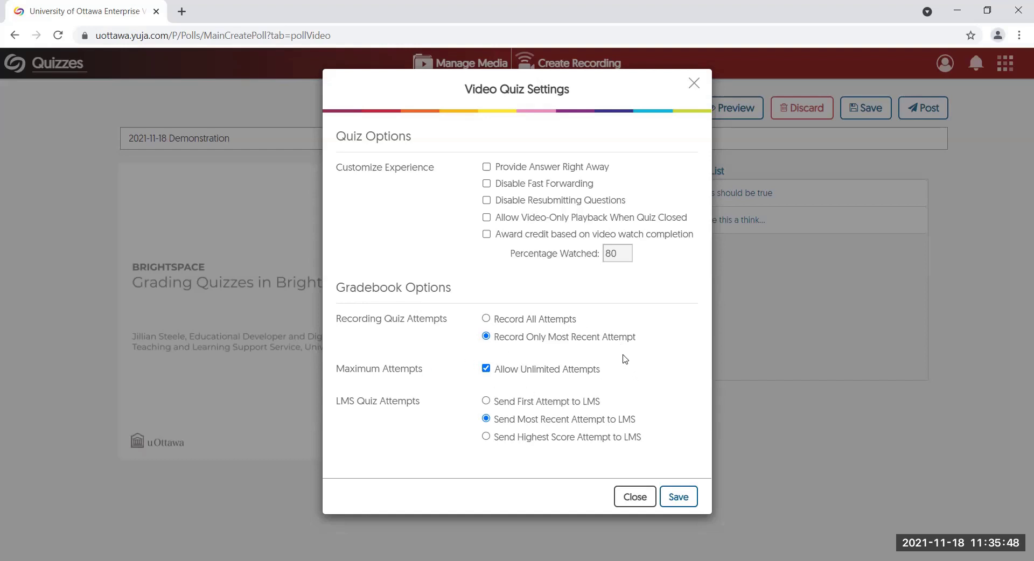
left_click(486, 368)
left_click(486, 368)
left_click(635, 497)
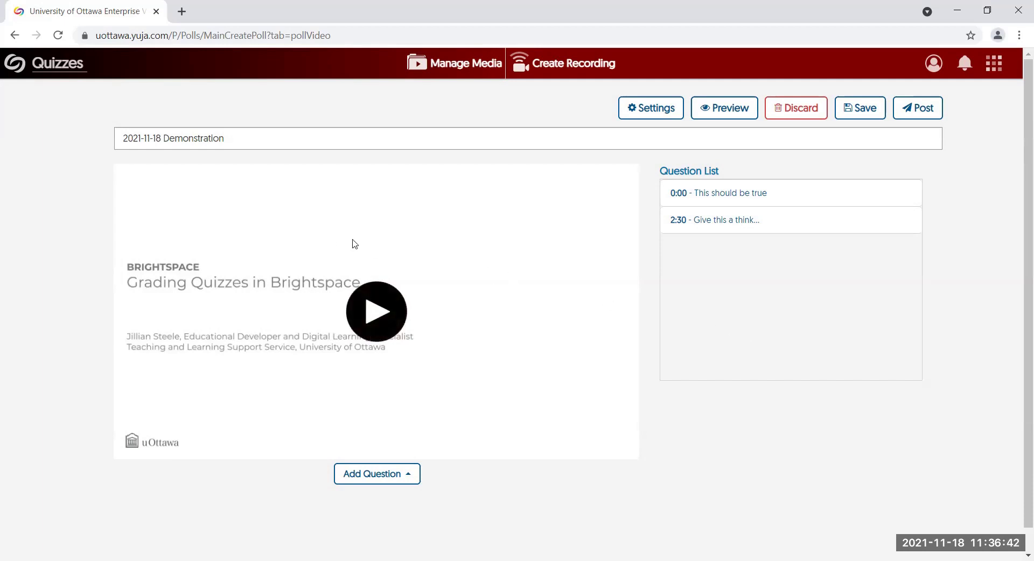
Step: Save the "2021-11-18 Demonstration" quiz
left_click(872, 105)
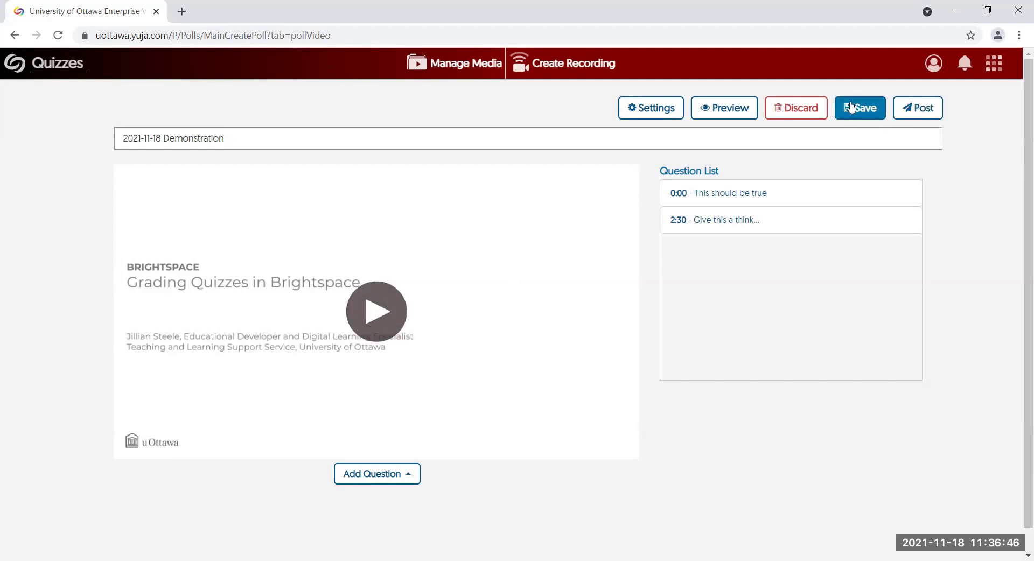
left_click(856, 108)
left_click(862, 109)
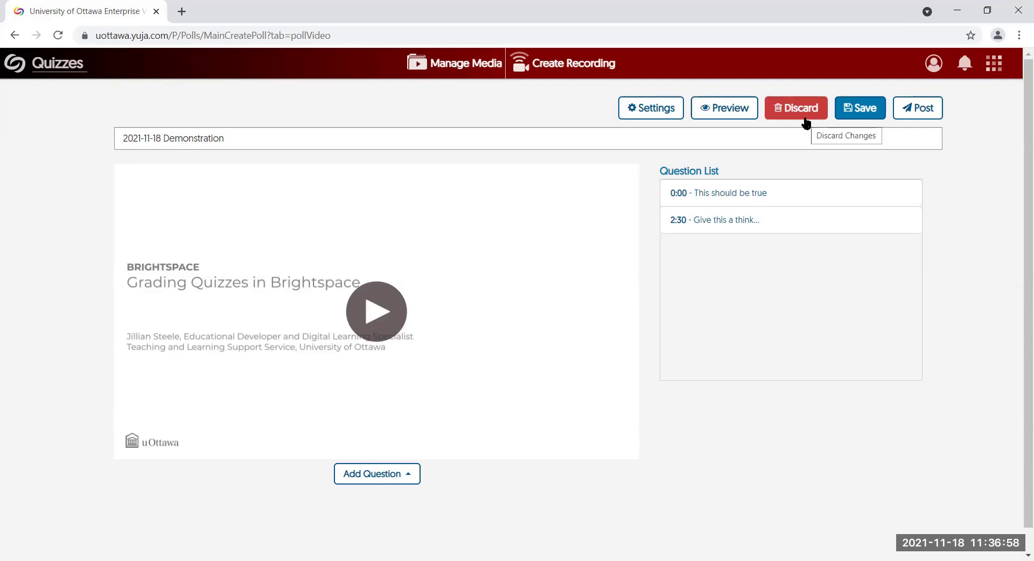
left_click(857, 108)
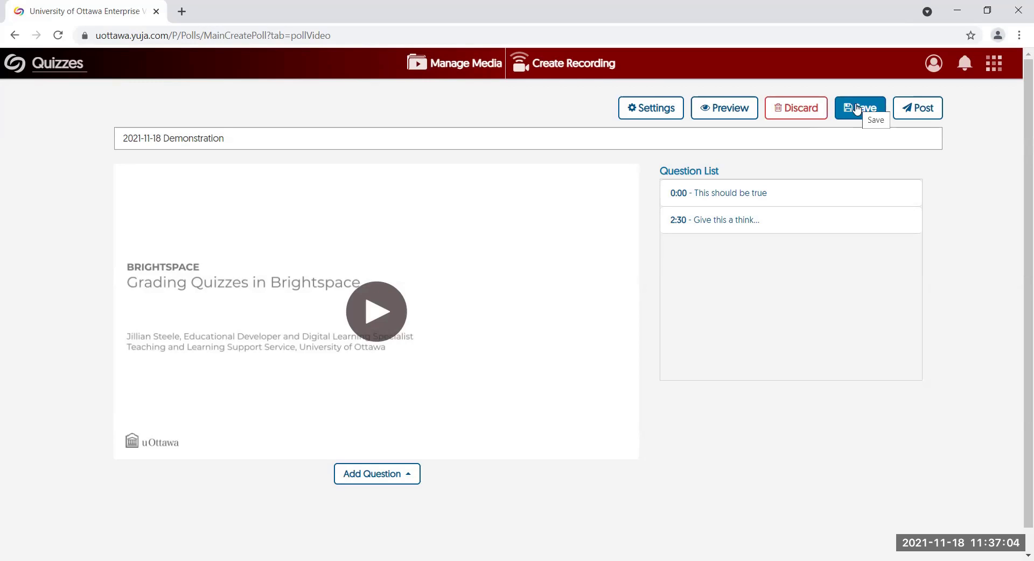
Step: Post the quiz to the "Formation | Training YuJa" group, opening 2021/11/18 with no close date
left_click(917, 110)
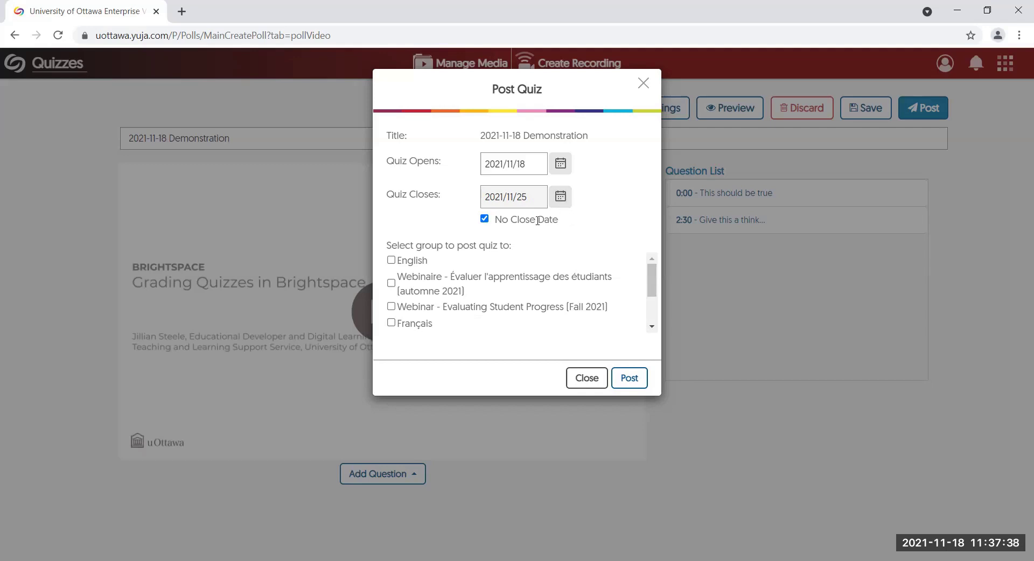
scroll(476, 294, "down", 2)
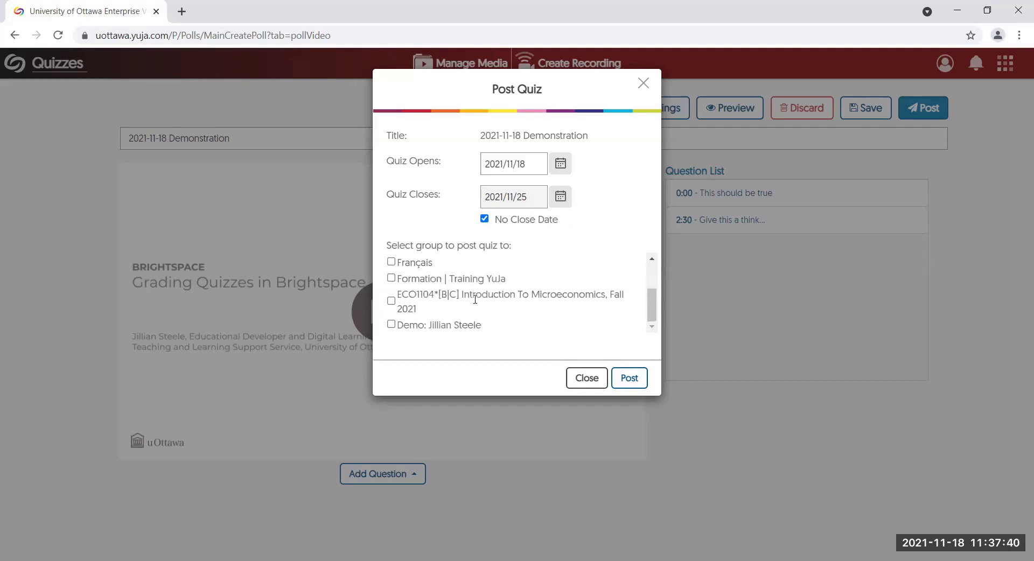
scroll(454, 321, "up", 2)
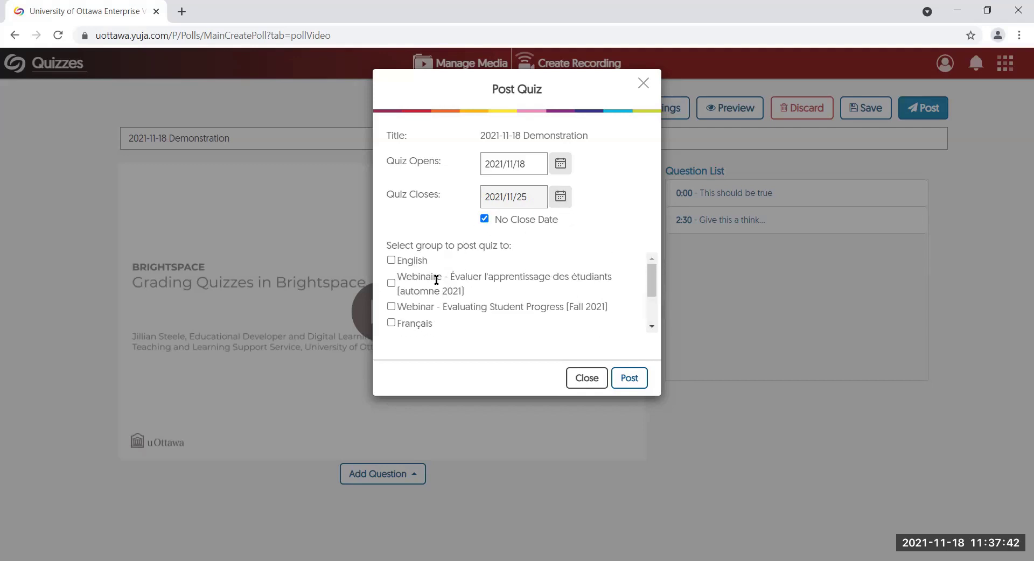
scroll(443, 268, "down", 2)
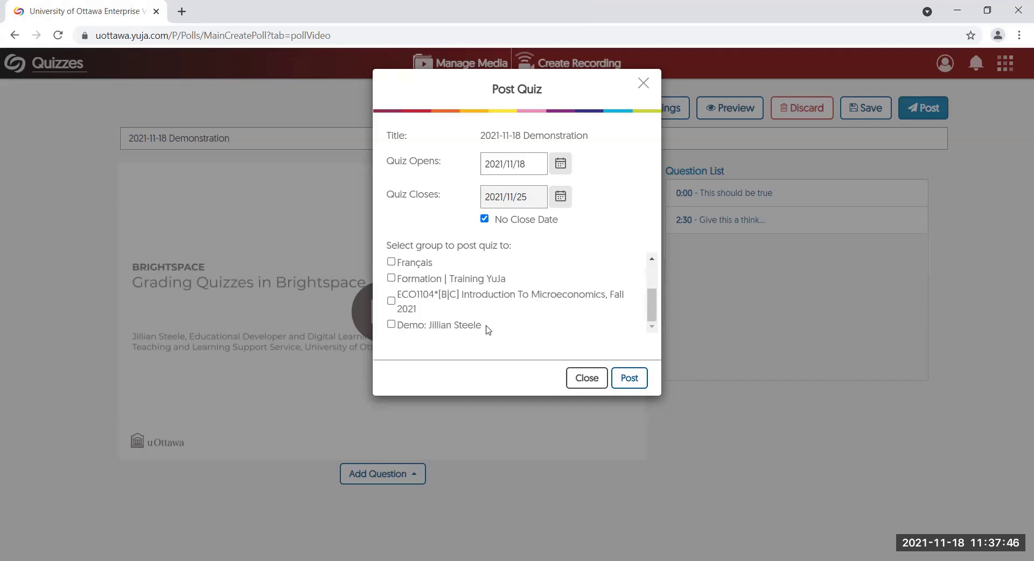
left_click(391, 279)
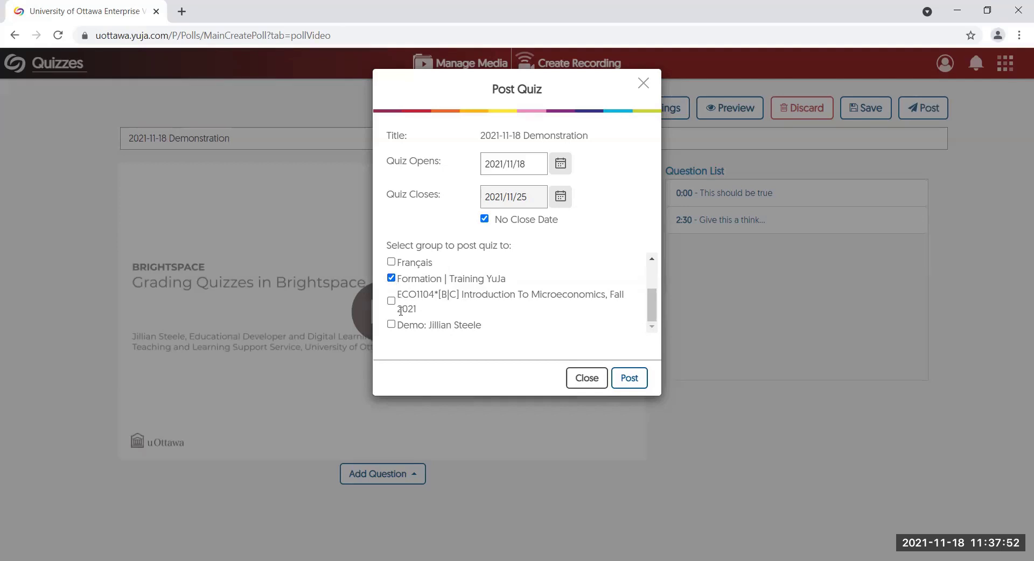
left_click(641, 379)
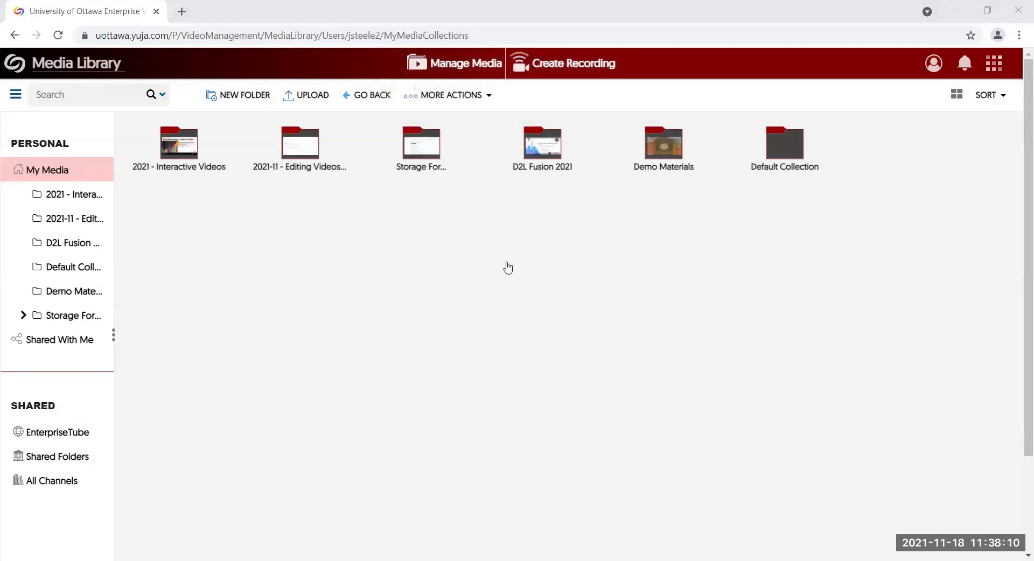
Step: Switch to the Brightspace course, open its YuJa media library, and look through all channels for the training course's channel
key("alt+Tab")
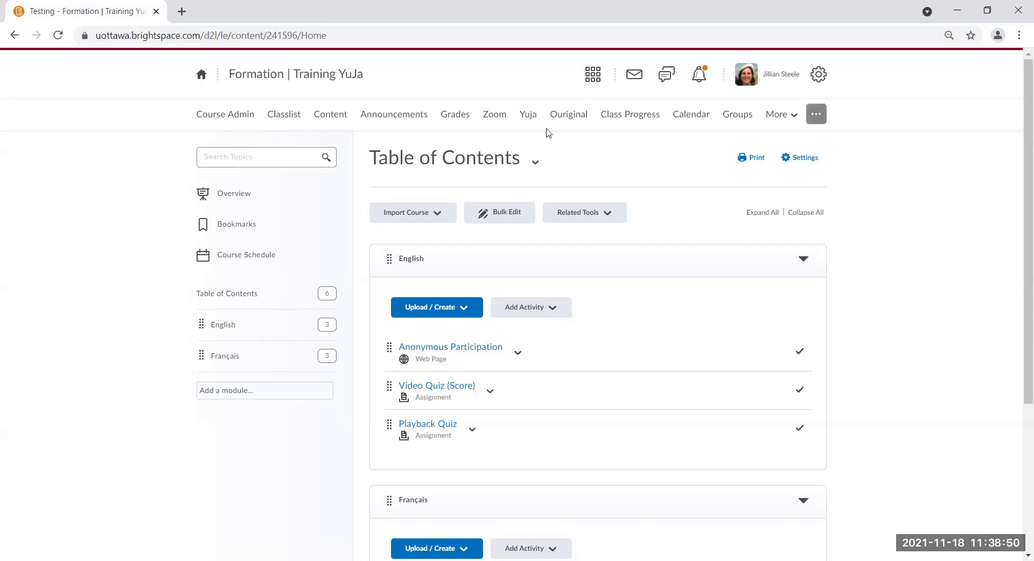
left_click(528, 115)
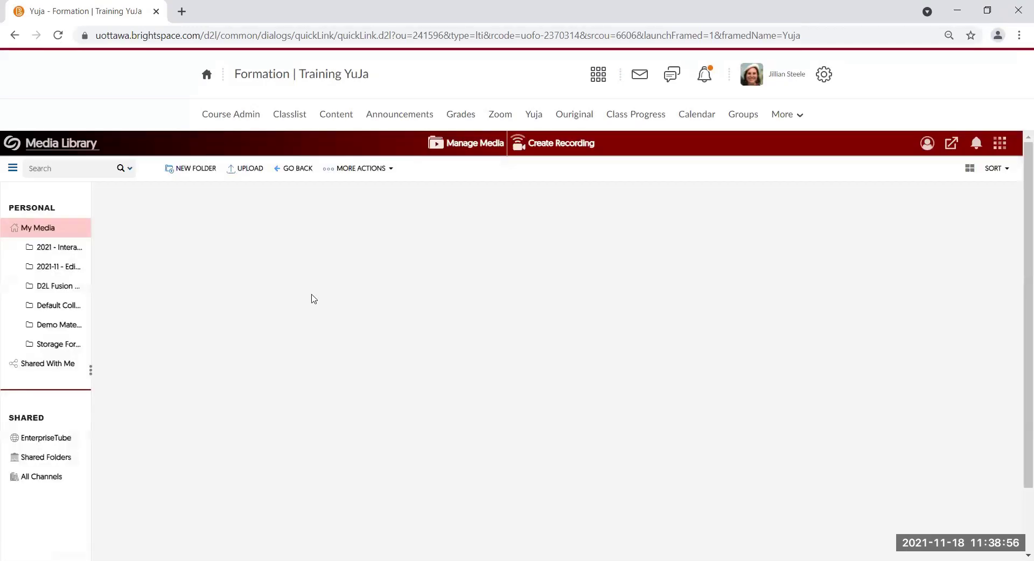
left_click(50, 484)
scroll(51, 490, "down", 1)
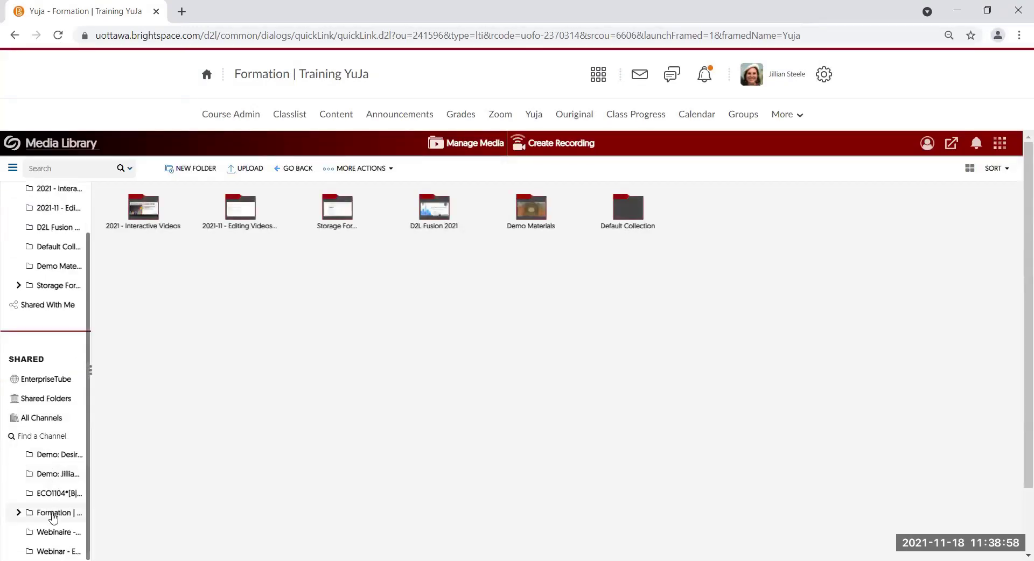
scroll(57, 521, "up", 1)
scroll(33, 520, "down", 1)
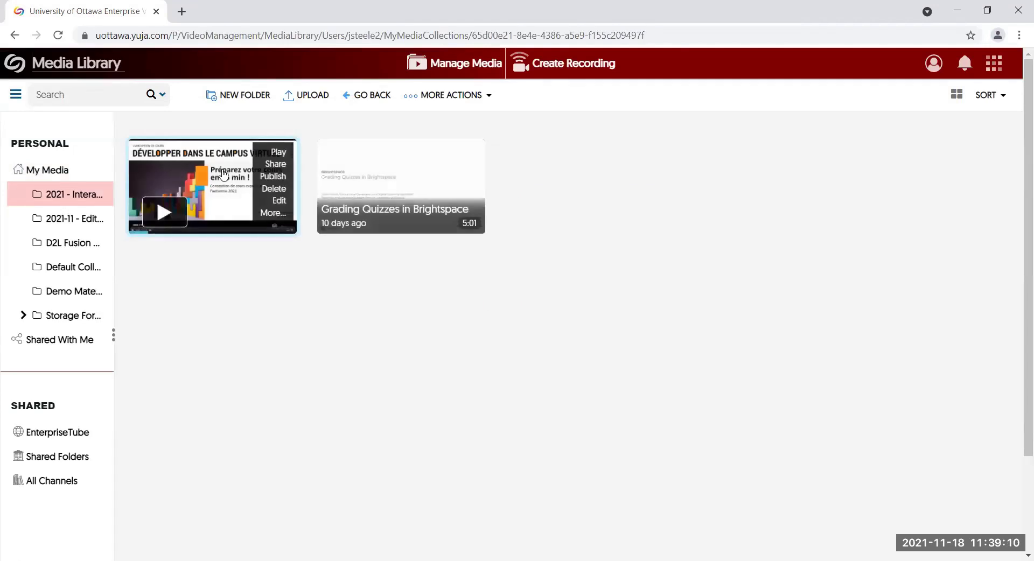
Step: View the quizzes of the "Grading Quizzes in Brightspace" video in YuJa, checking the links and sharing of "2021-11-18 Demonstration"
left_click(462, 213)
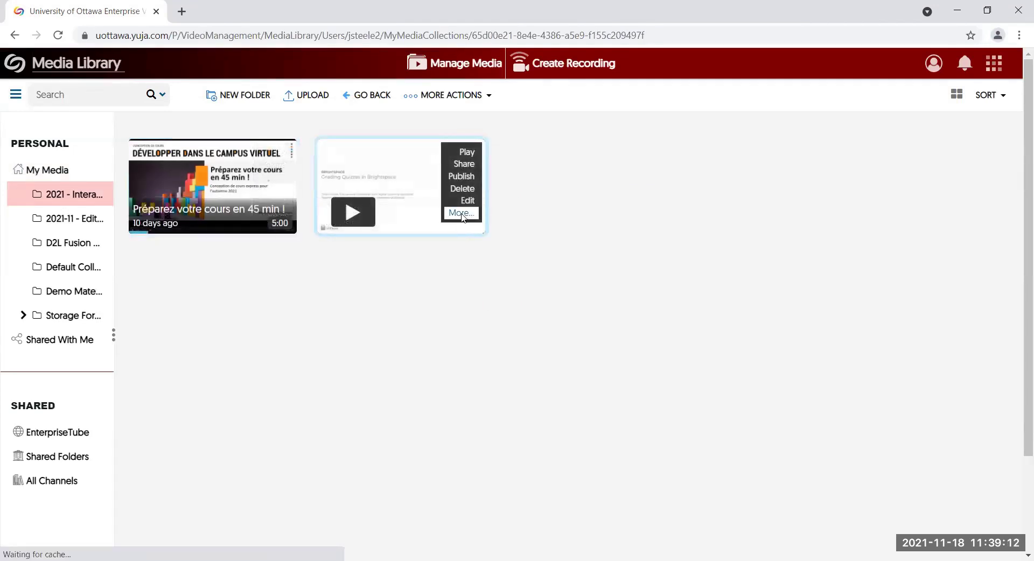
scroll(344, 377, "down", 3)
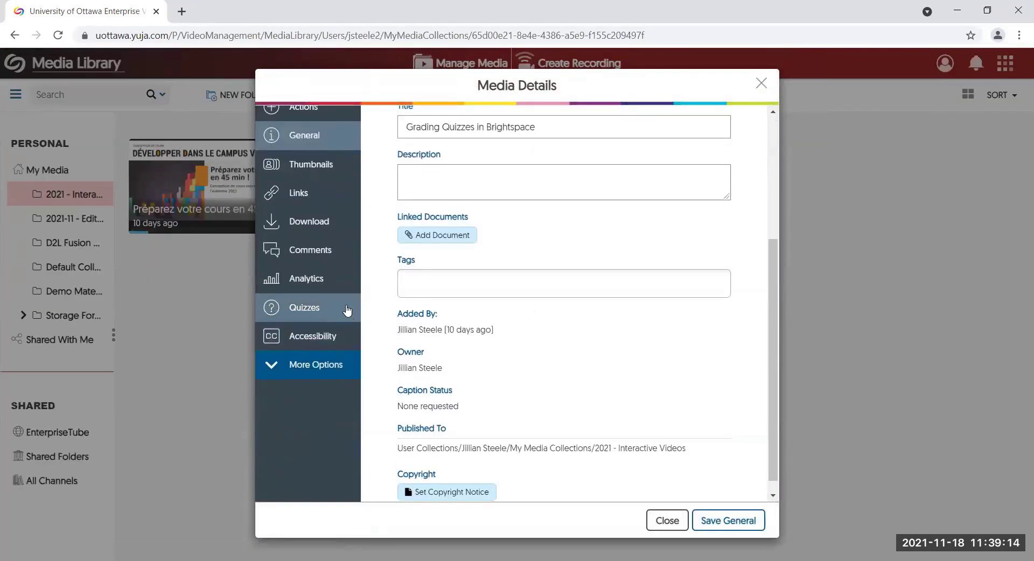
left_click(347, 311)
scroll(572, 377, "down", 5)
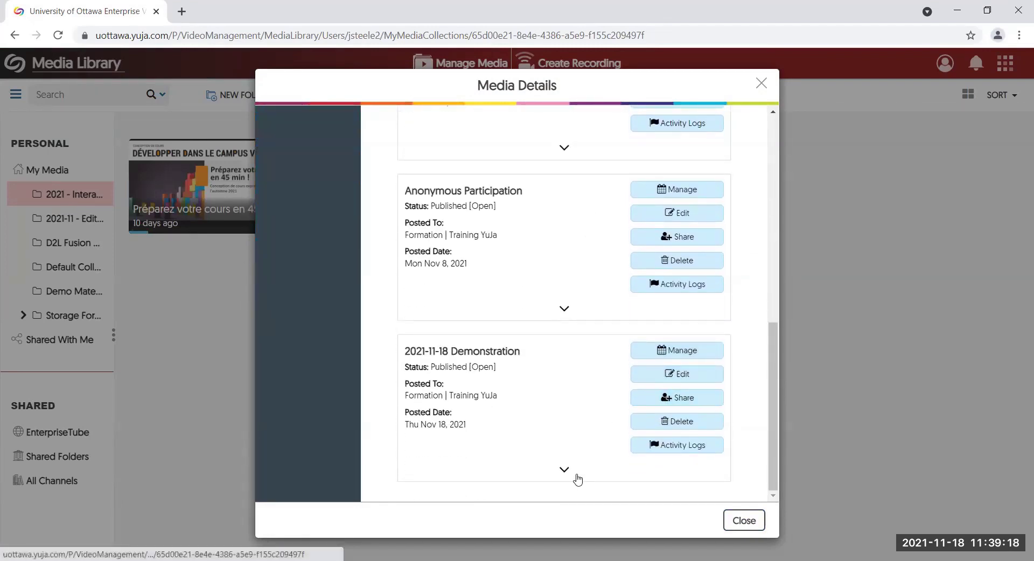
left_click(565, 472)
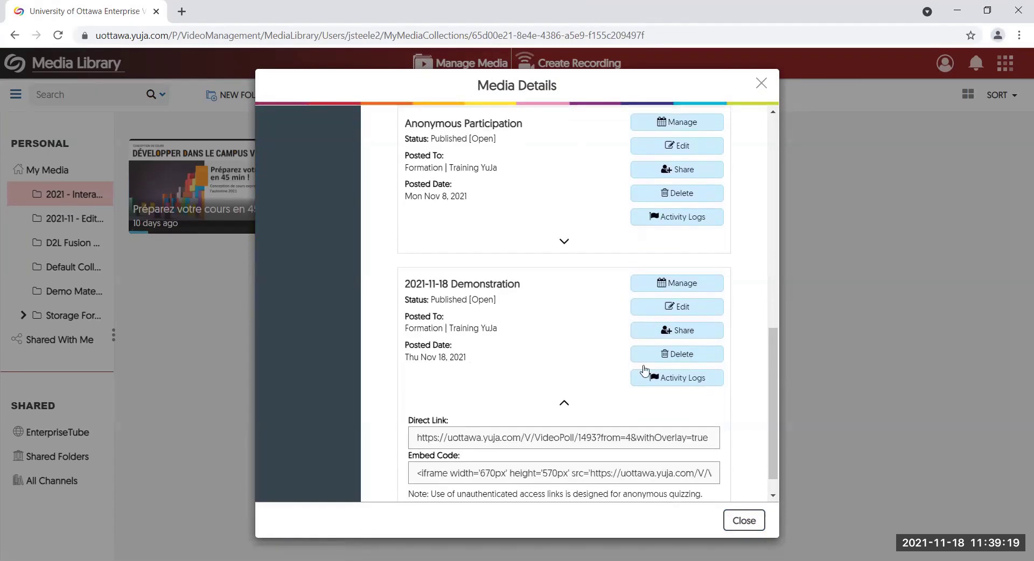
left_click(667, 333)
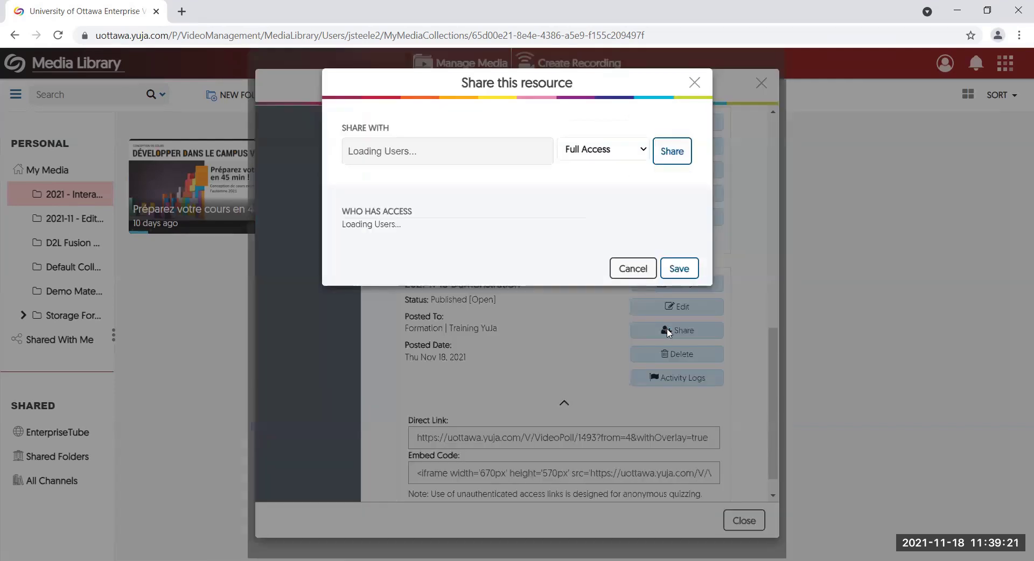
left_click(651, 272)
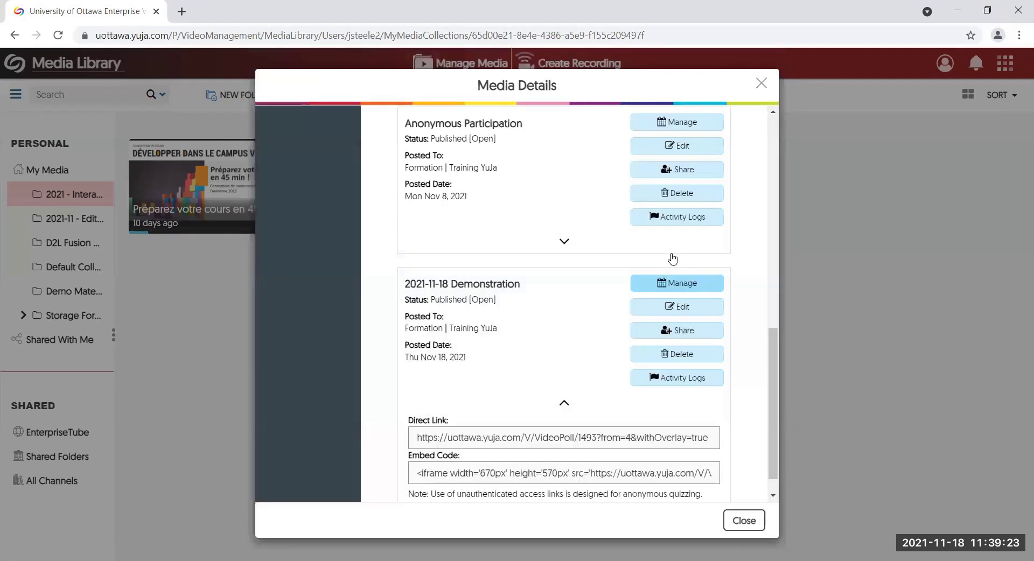
Step: Open the "2021-11-18 Demonstration" quiz for editing, save it, and post it again to "Formation | Training YuJa" with no close date
left_click(680, 308)
left_click(593, 175)
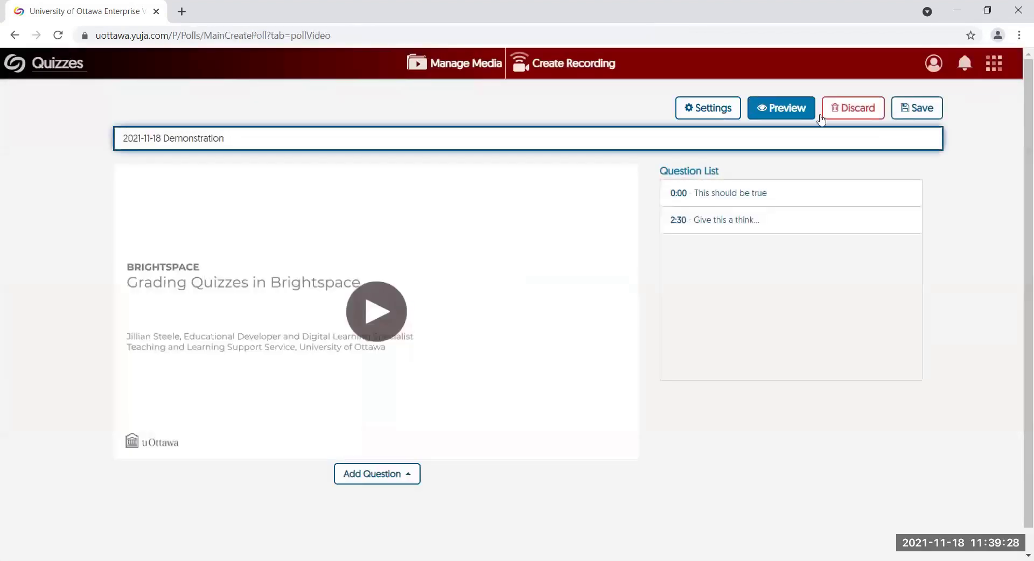
left_click(919, 109)
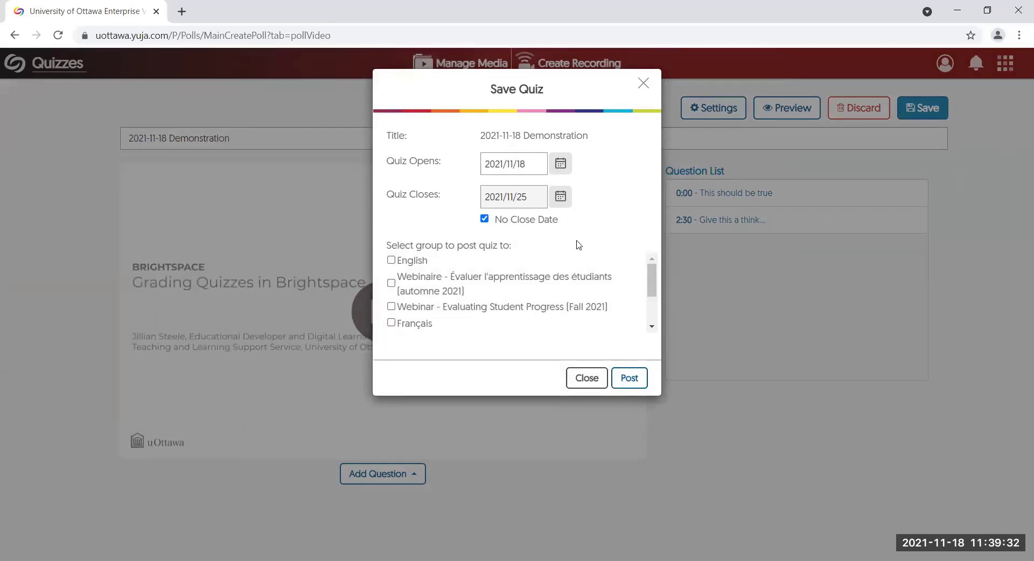
scroll(515, 296, "down", 2)
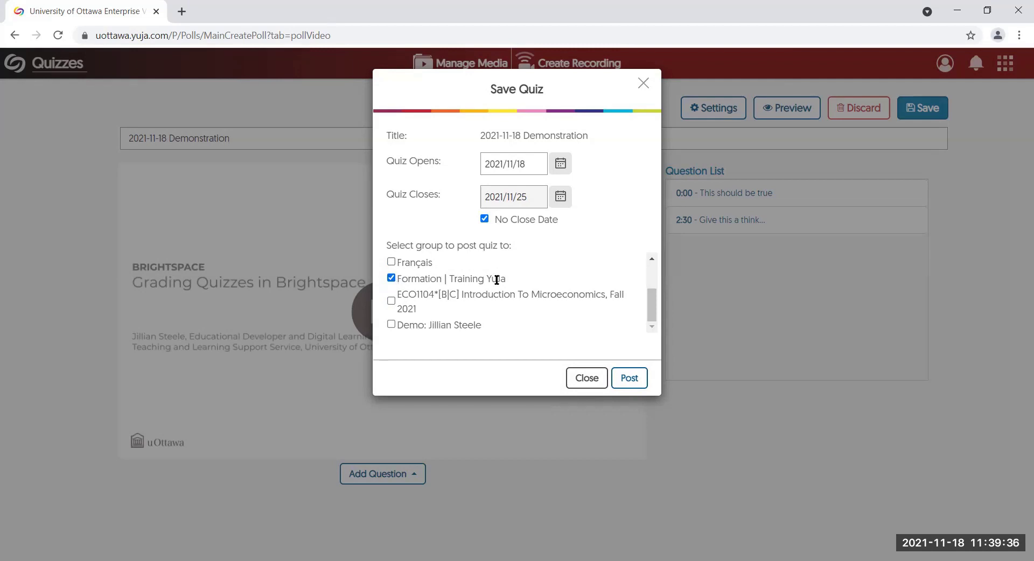
left_click(617, 378)
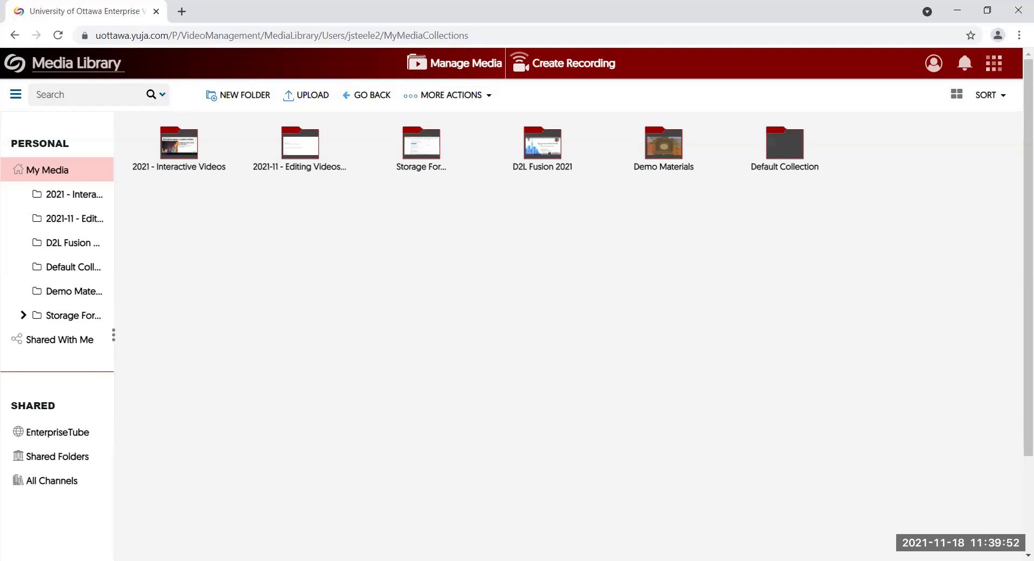
Step: Switch to the Brightspace course content and add a module named "Demonstration"
key("alt+Tab")
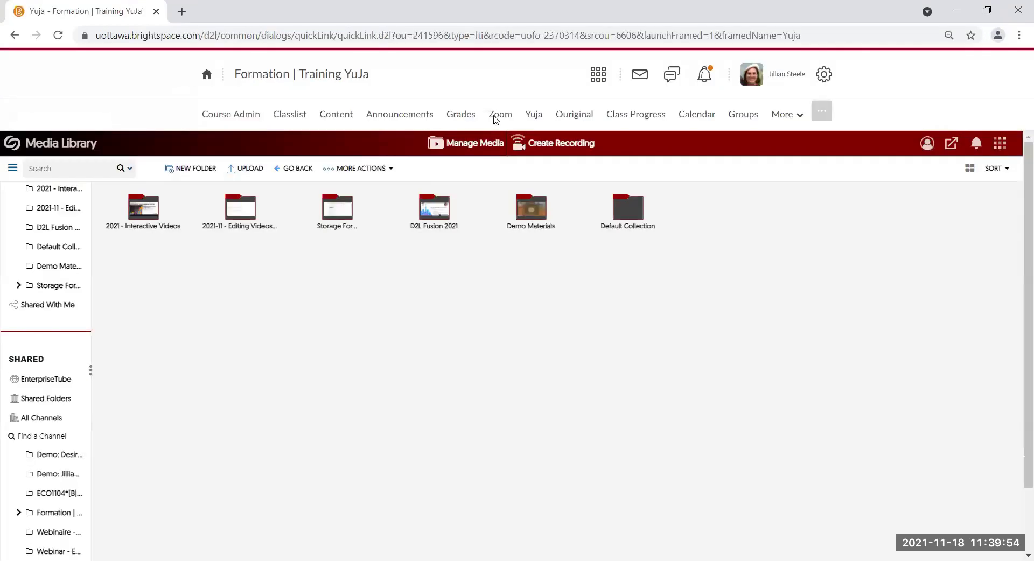
left_click(338, 115)
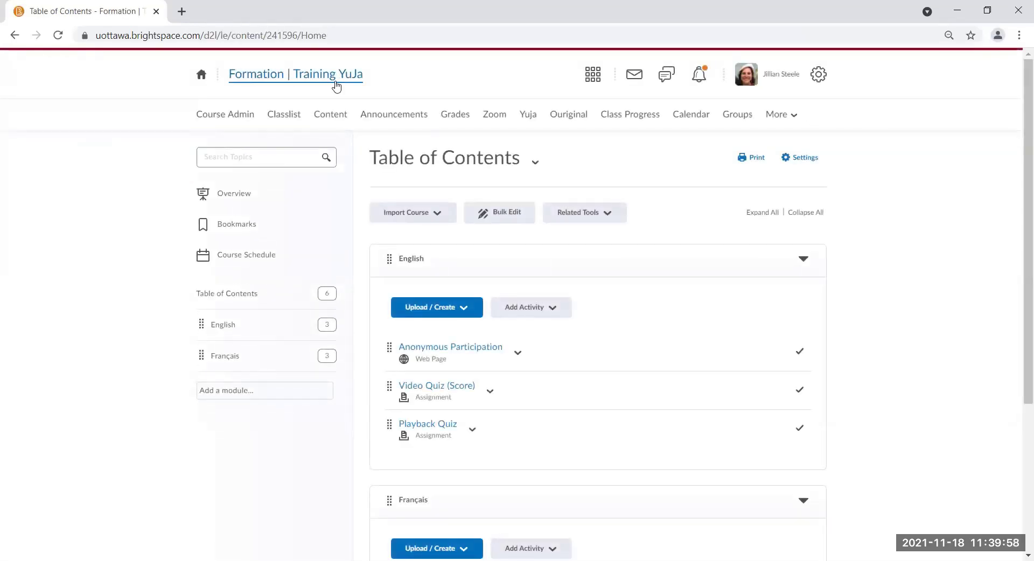
scroll(877, 353, "down", 4)
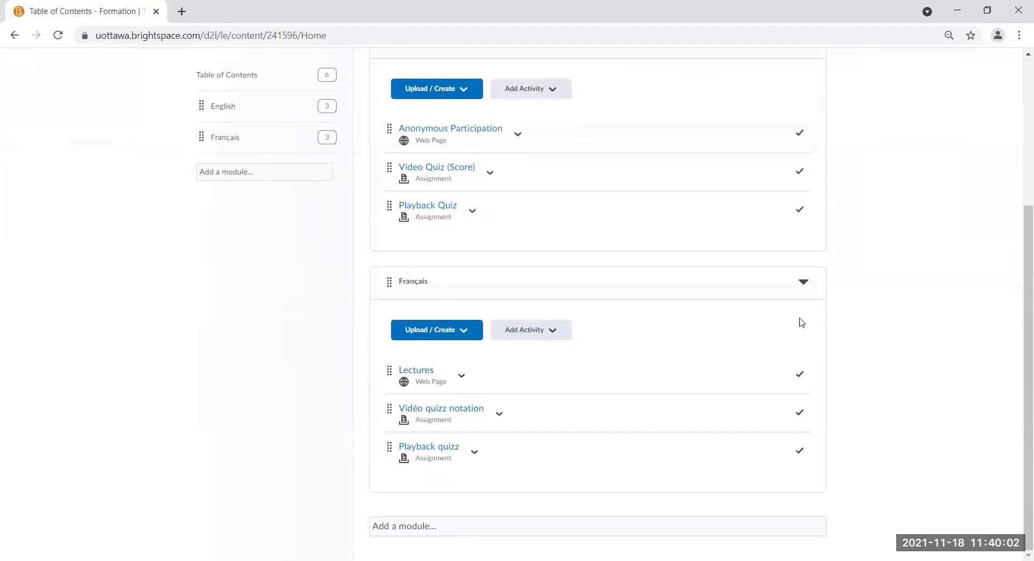
scroll(739, 323, "up", 1)
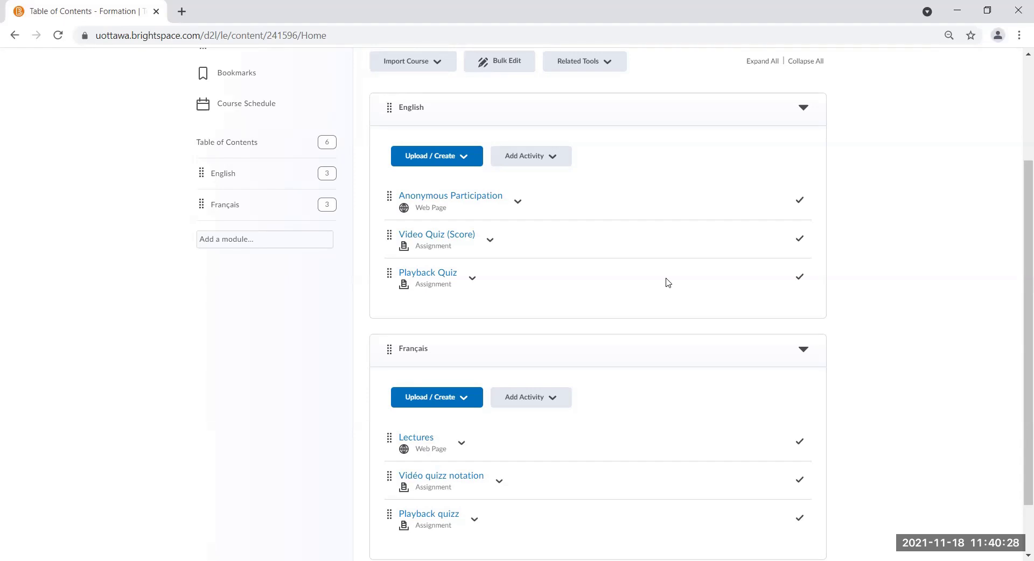
left_click(278, 245)
type("Demonstration")
key("Return")
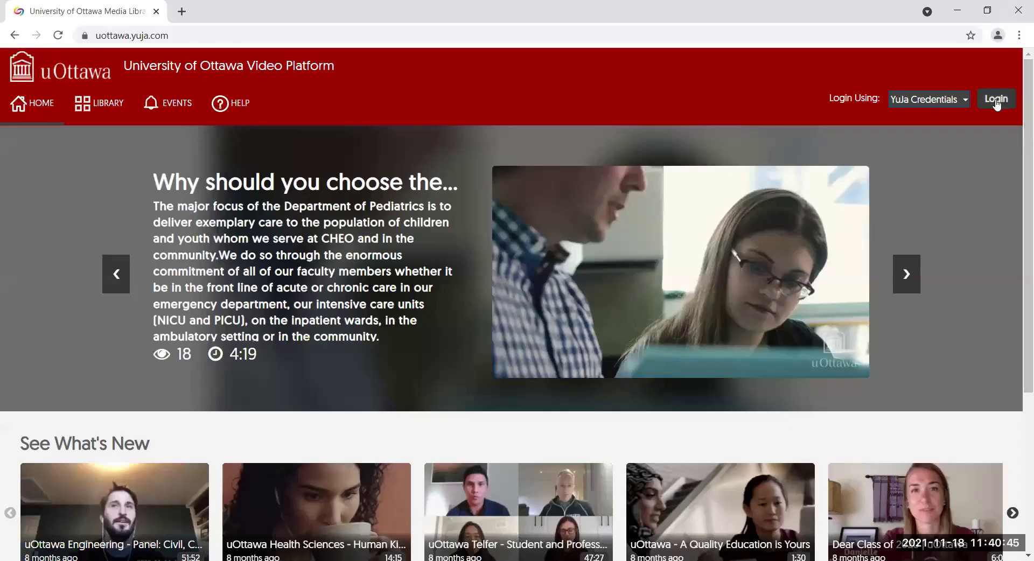
Step: Log in to the uOttawa YuJa video platform using University of Ottawa Single-Sign-On
left_click(998, 100)
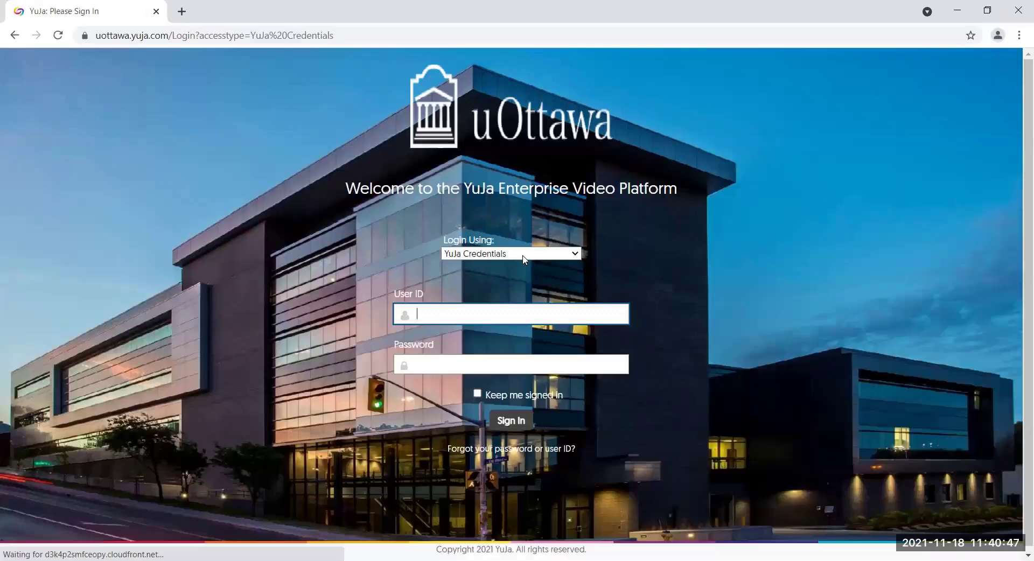
left_click(522, 254)
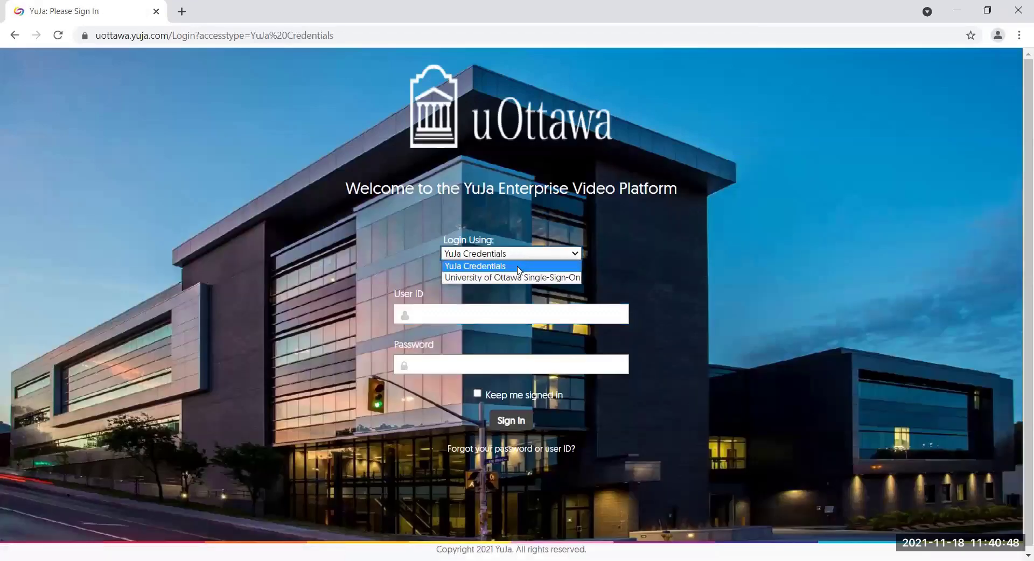
left_click(515, 277)
left_click(509, 279)
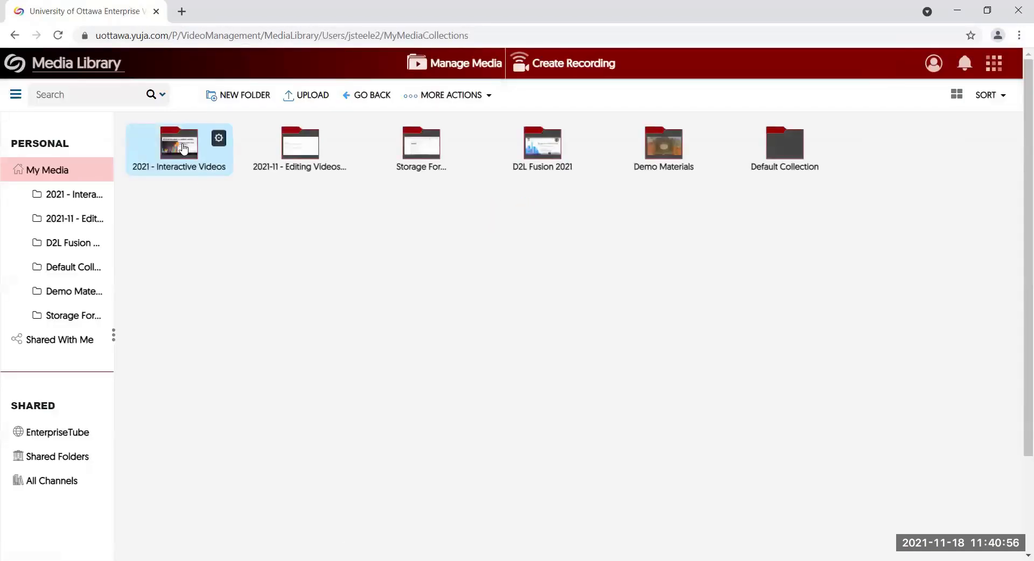
Step: Open the quizzes of "Grading Quizzes in Brightspace" in the "2021 - Interactive Videos" folder and show the links of "2021-11-18 Demonstration"
left_click(183, 148)
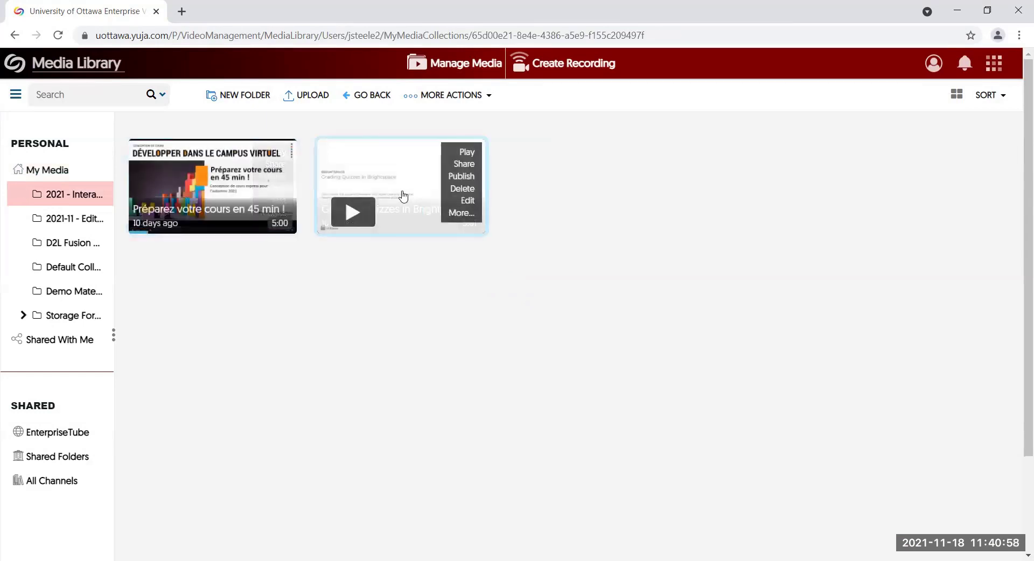
left_click(462, 213)
scroll(313, 464, "down", 4)
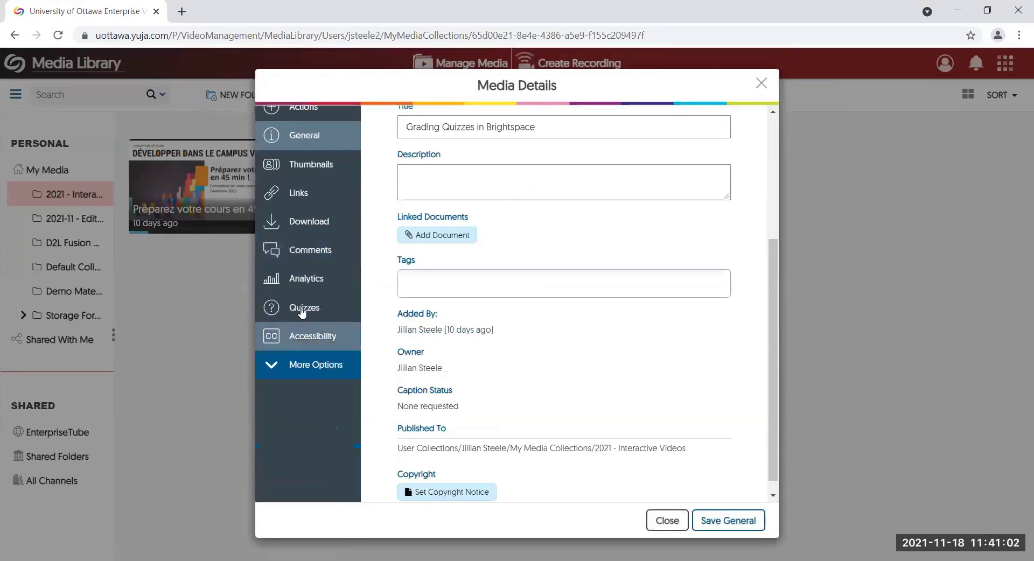
left_click(304, 304)
scroll(573, 416, "down", 5)
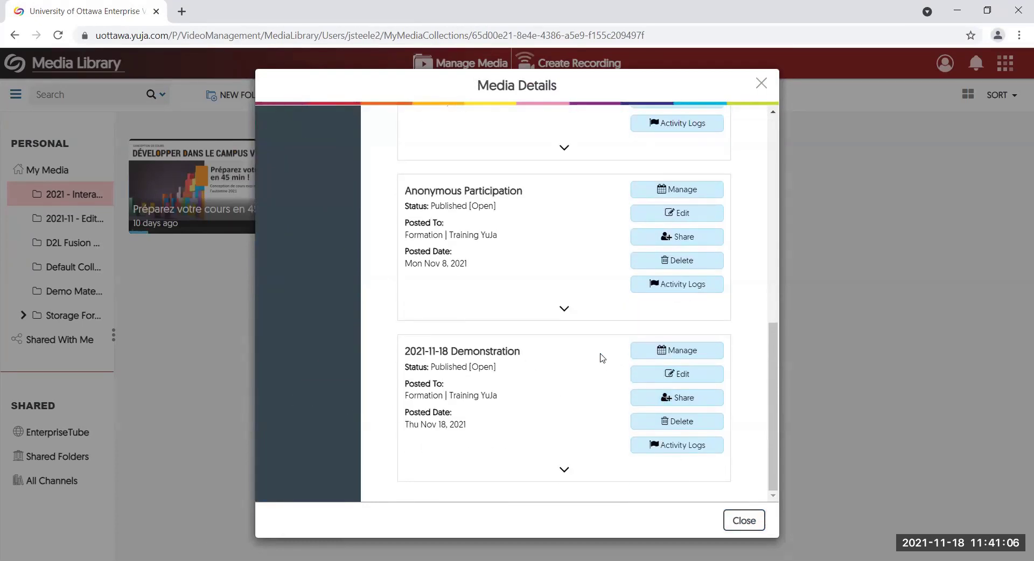
left_click(563, 474)
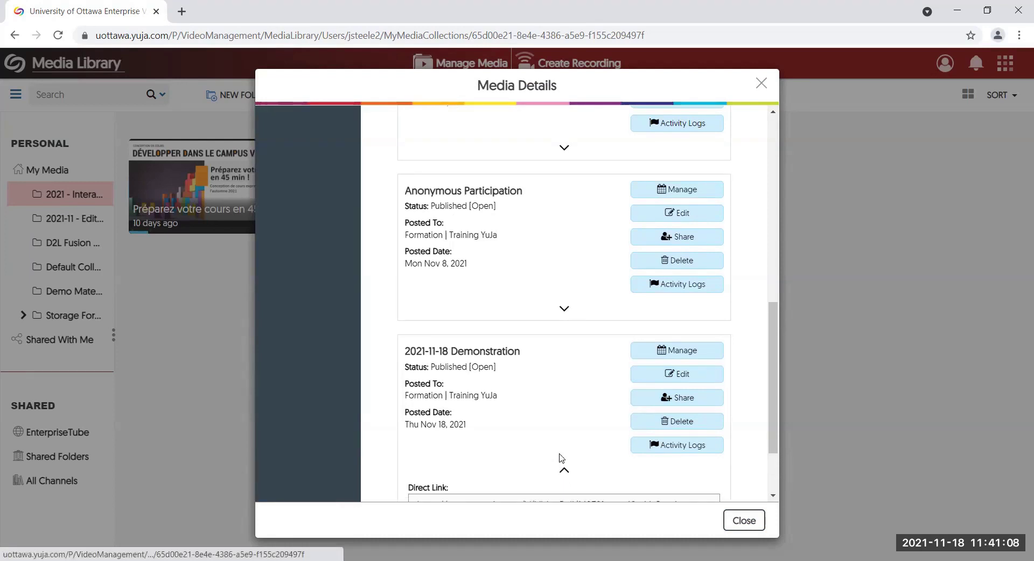
scroll(561, 456, "down", 2)
Step: Copy the embed code of the "2021-11-18 Demonstration" quiz
left_click(520, 440)
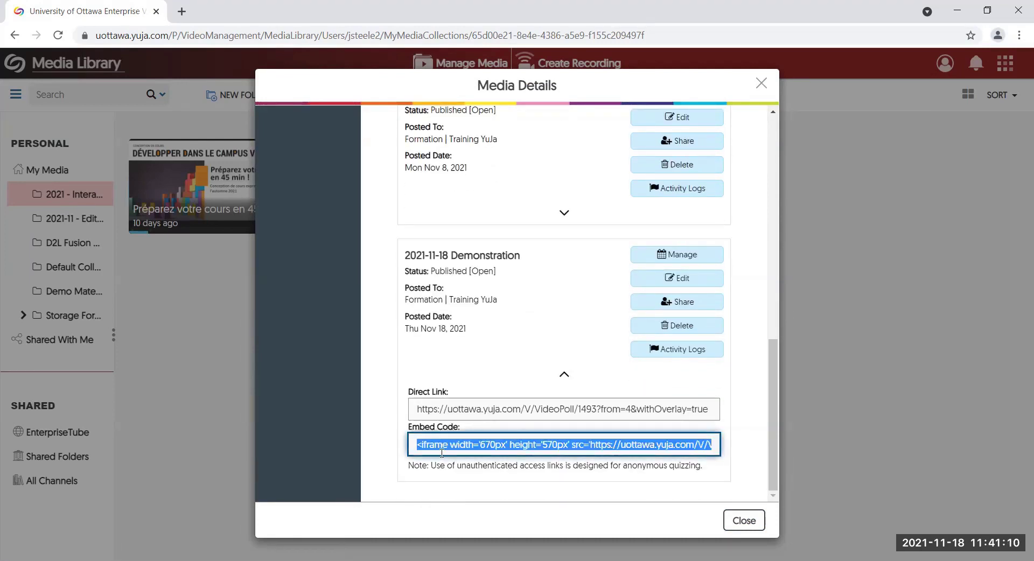
right_click(437, 442)
left_click(477, 457)
left_click(434, 408)
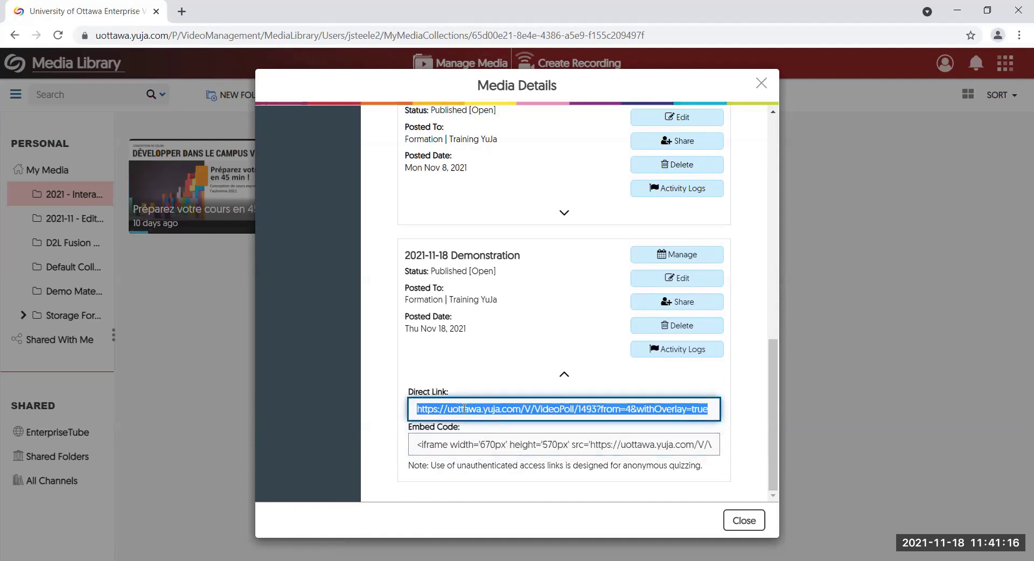
left_click(420, 445)
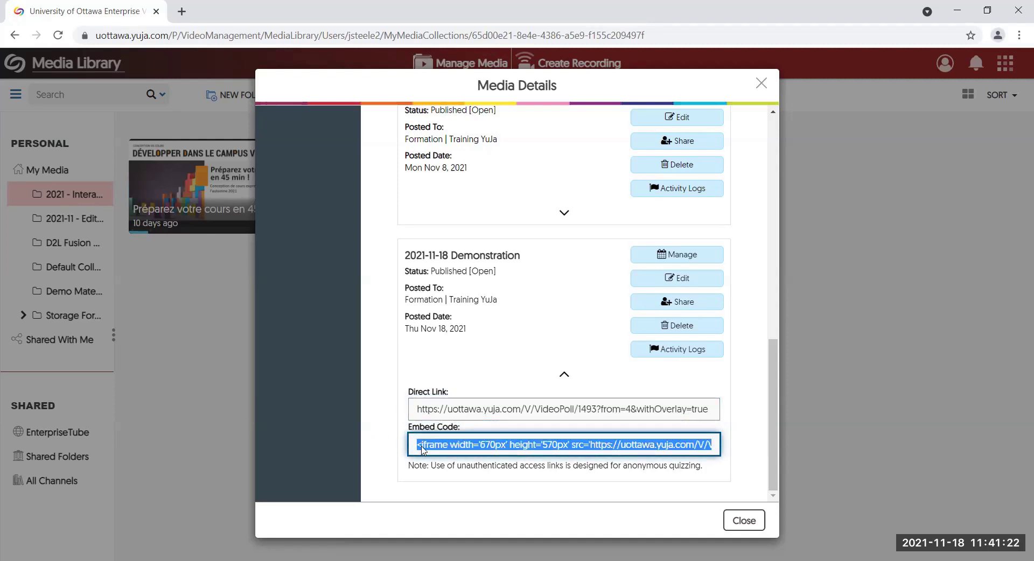
Step: Switch to Brightspace, add the copied embed code to the Demonstration module as a web video titled "Demonstration", and allow its external content
key("alt+Tab")
left_click(424, 307)
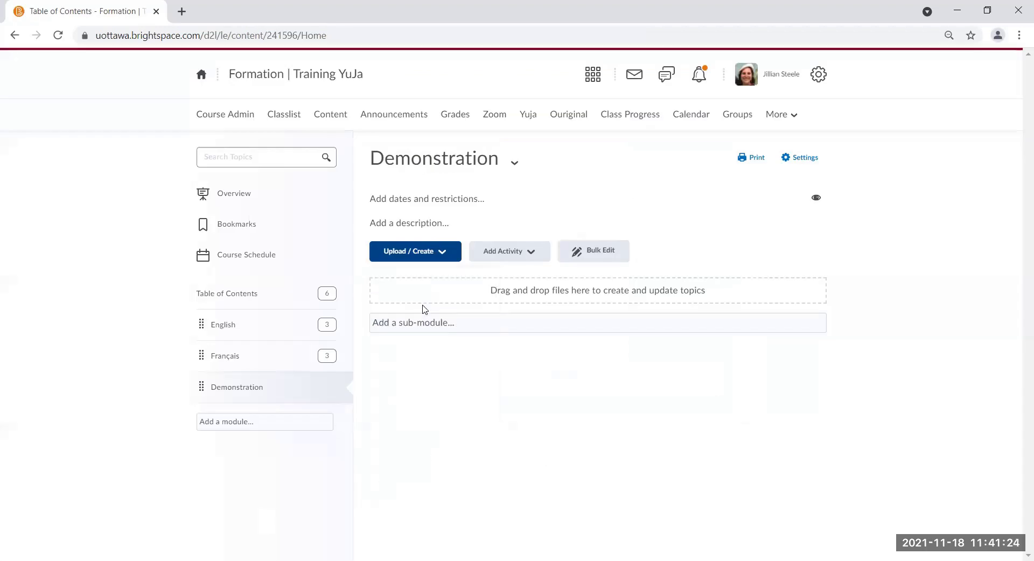
key("ctrl+v")
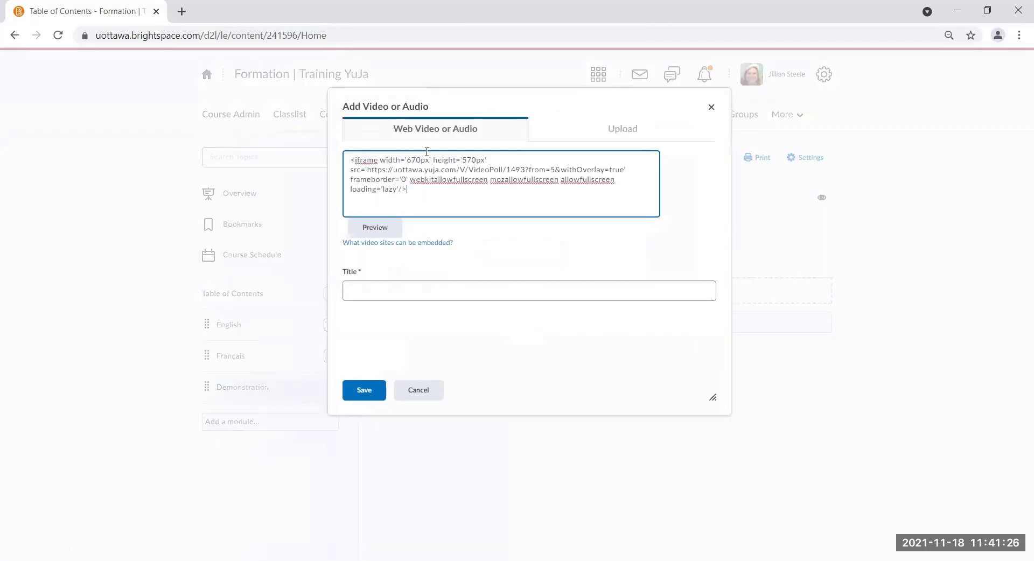
left_click(581, 292)
type("Demonstration")
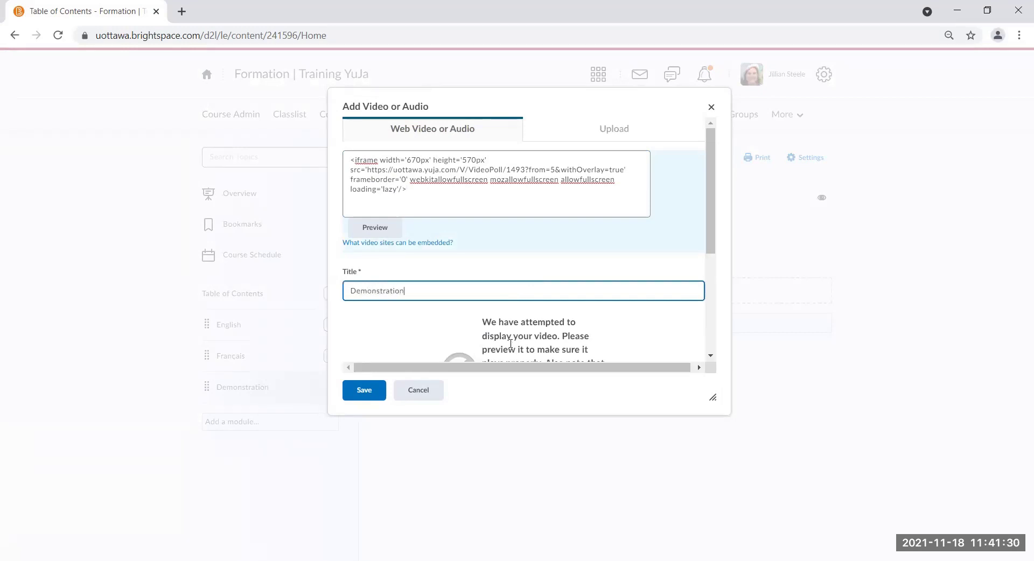
scroll(540, 315, "down", 2)
scroll(540, 315, "down", 3)
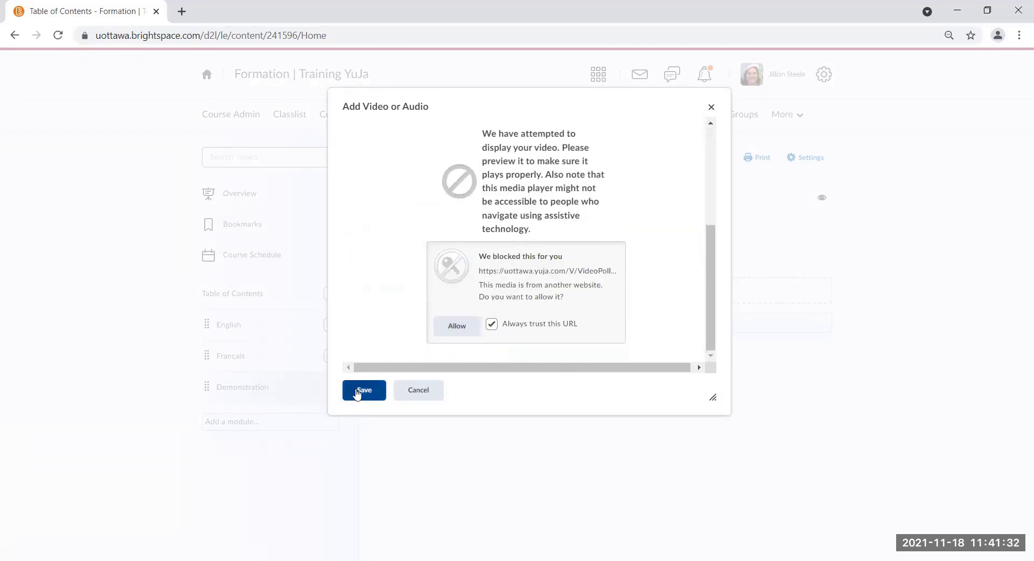
left_click(380, 389)
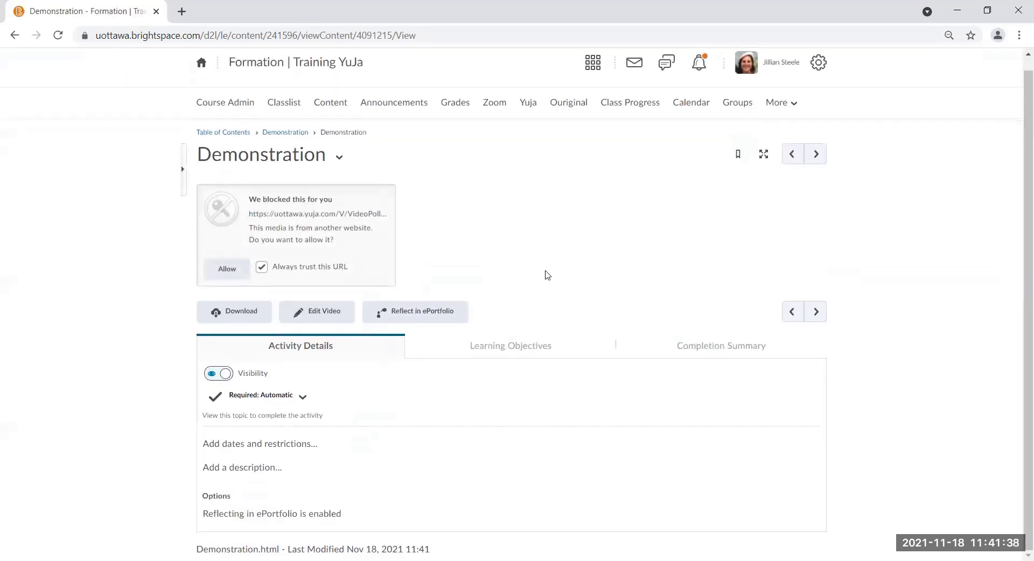
left_click(225, 269)
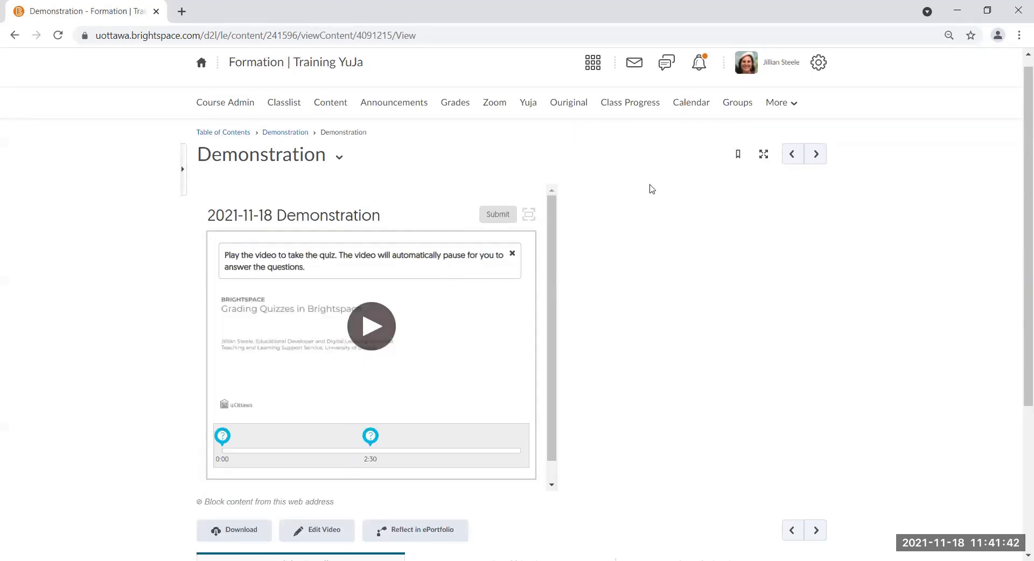
Step: Return to the course content, change to the student view, and open the "Demonstration" video topic
left_click(328, 103)
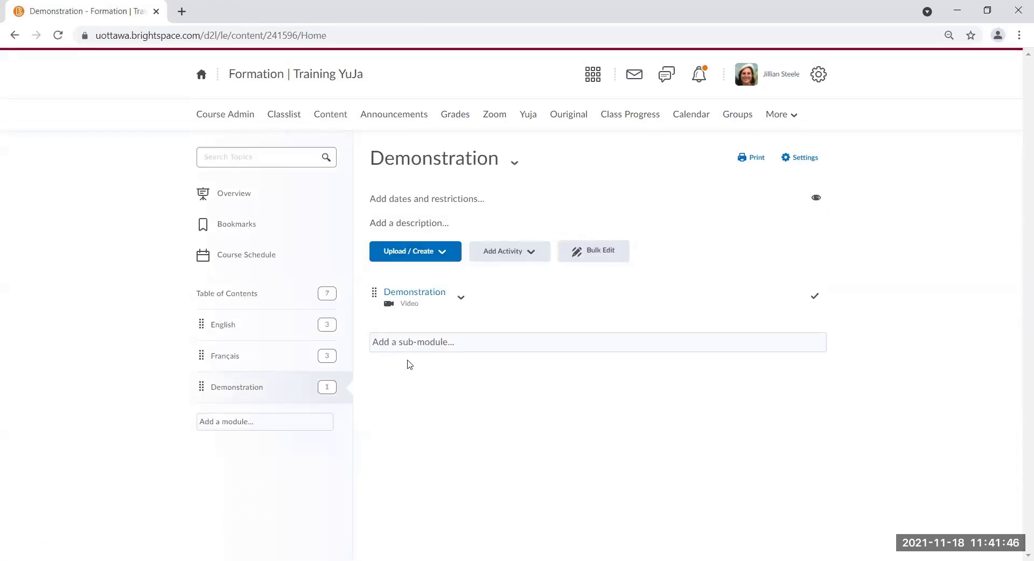
left_click(770, 74)
left_click(749, 115)
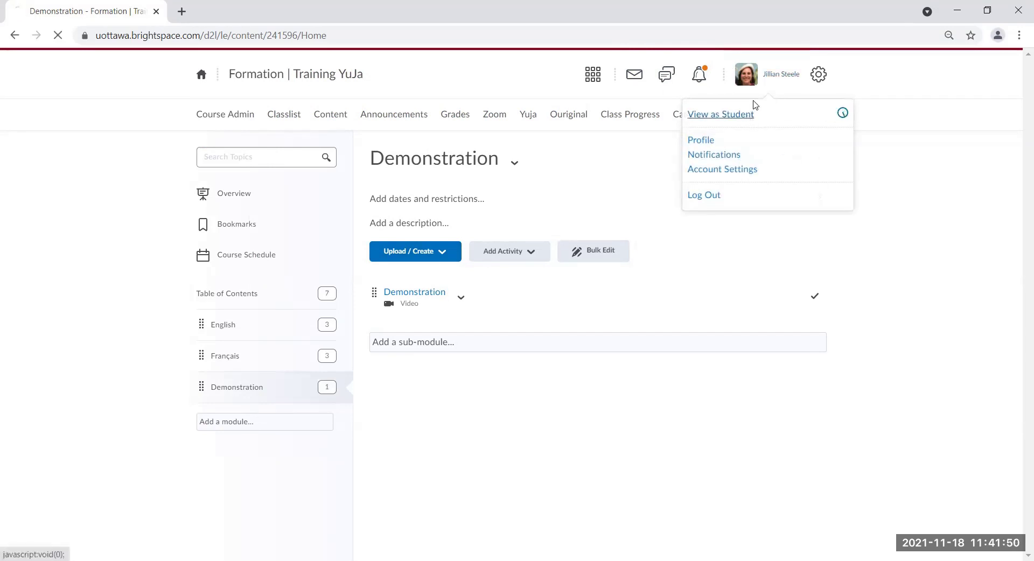
left_click(418, 288)
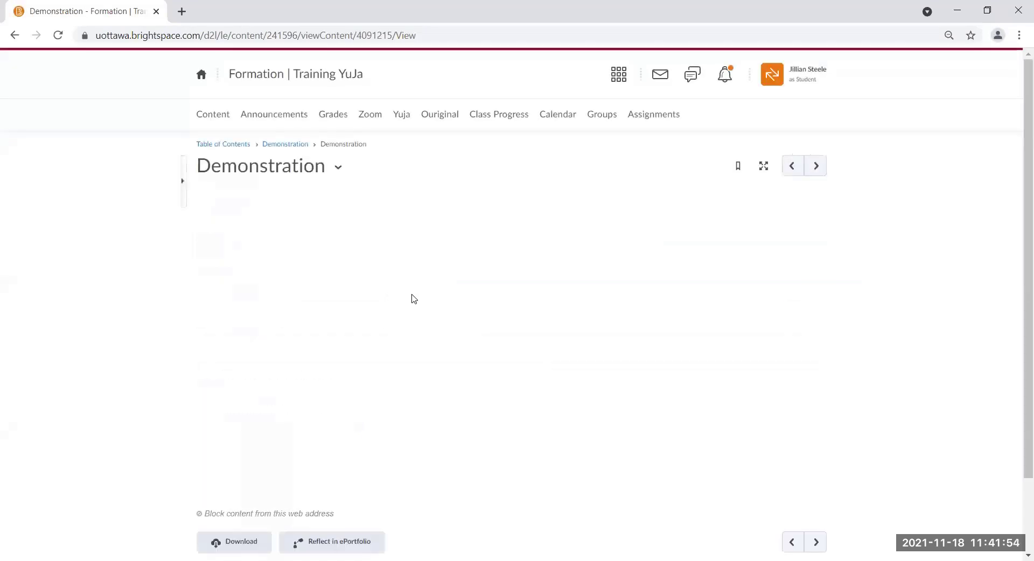
scroll(360, 263, "down", 2)
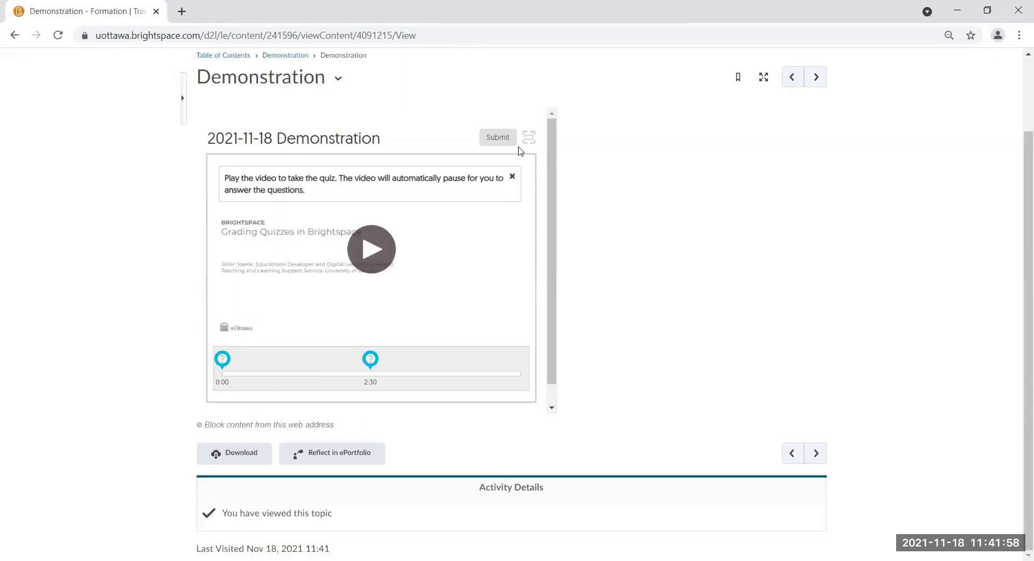
Step: Start the embedded quiz, choose True for the first question, and open the quiz full size in its own tab
left_click(371, 249)
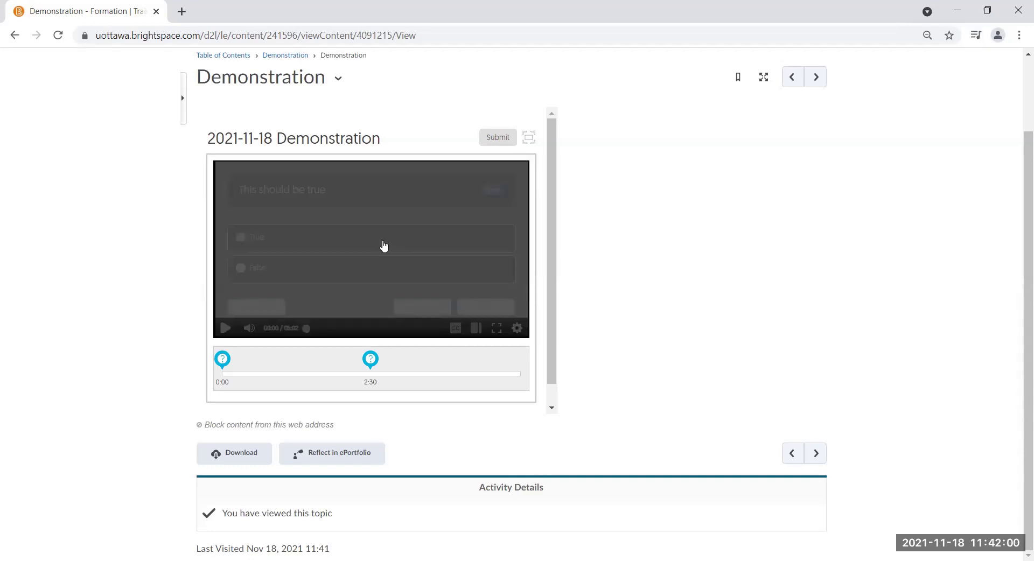
left_click(241, 237)
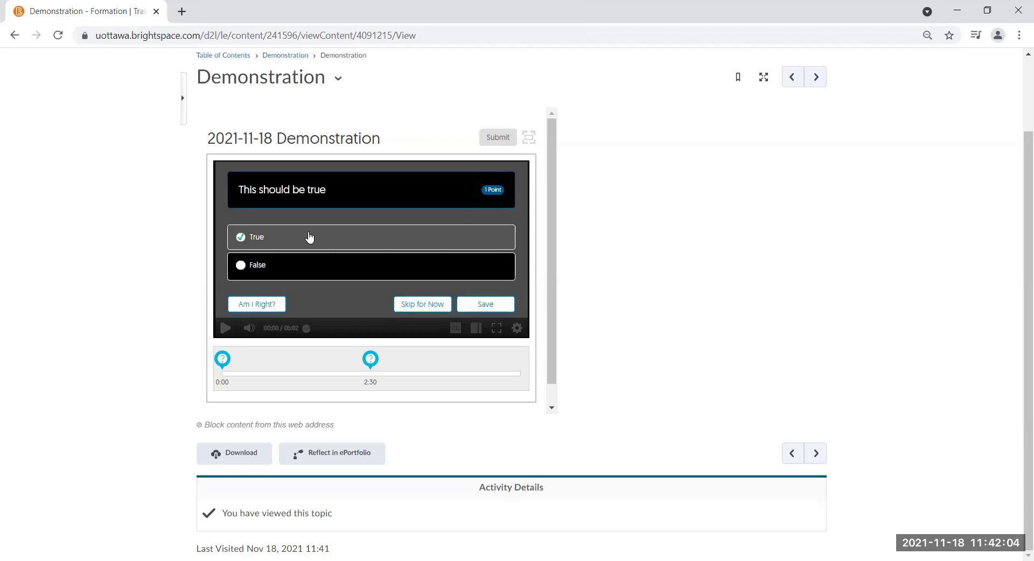
left_click(530, 137)
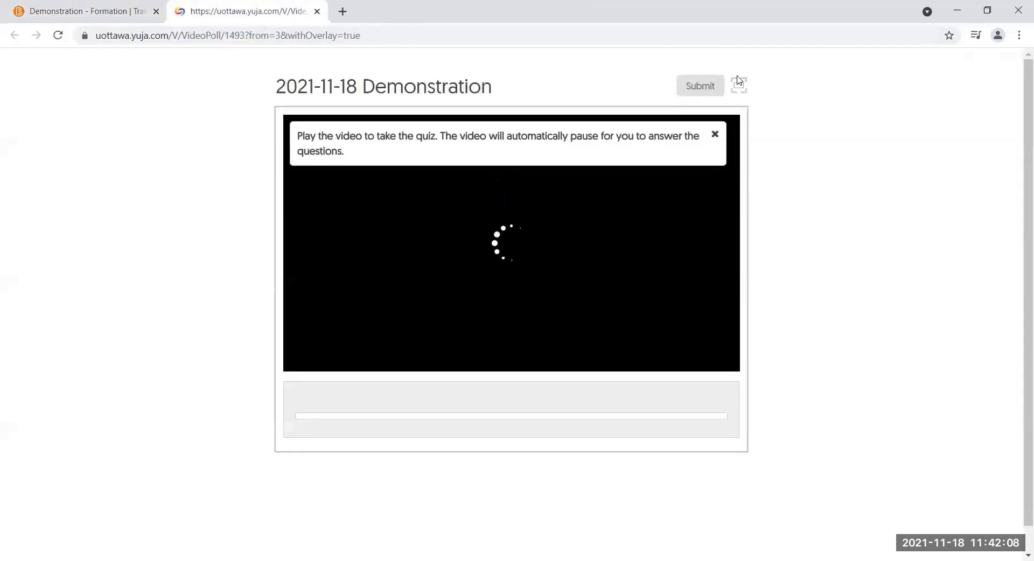
Step: Take the full-size quiz: save True for the first question, continue past the 2:30 reflection, submit the quiz, and close its tab
left_click(490, 237)
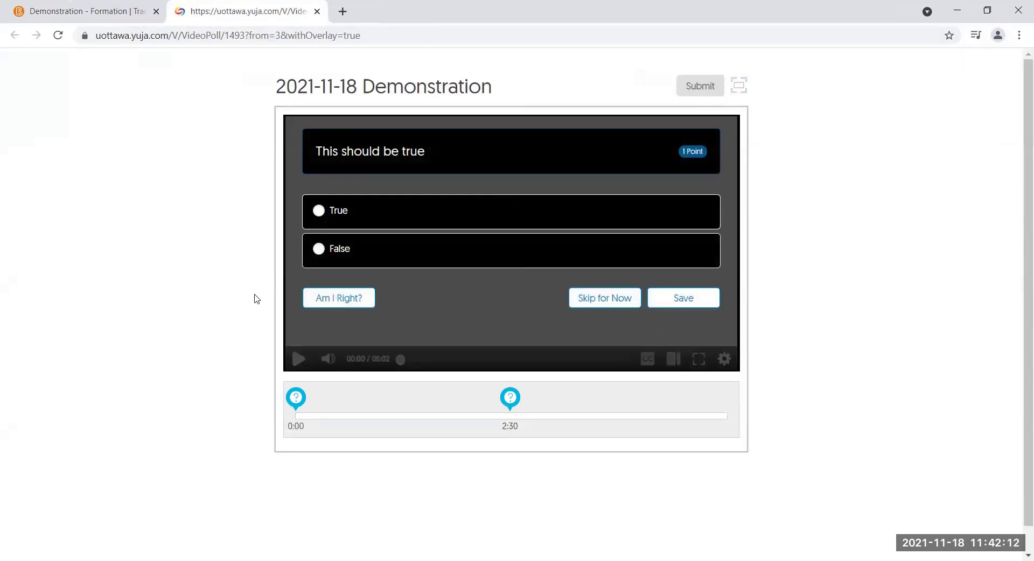
left_click(536, 222)
left_click(695, 294)
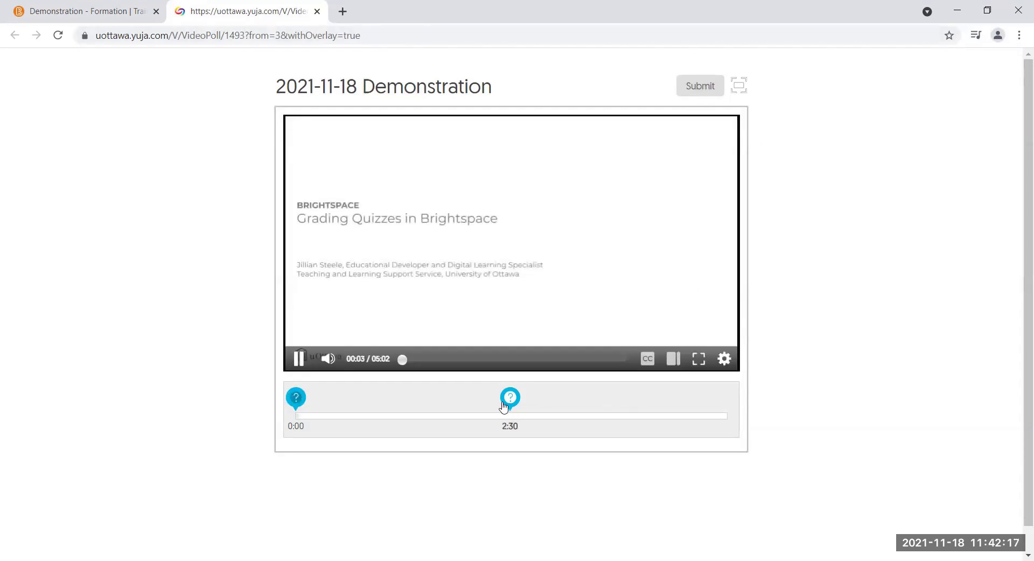
left_click(506, 398)
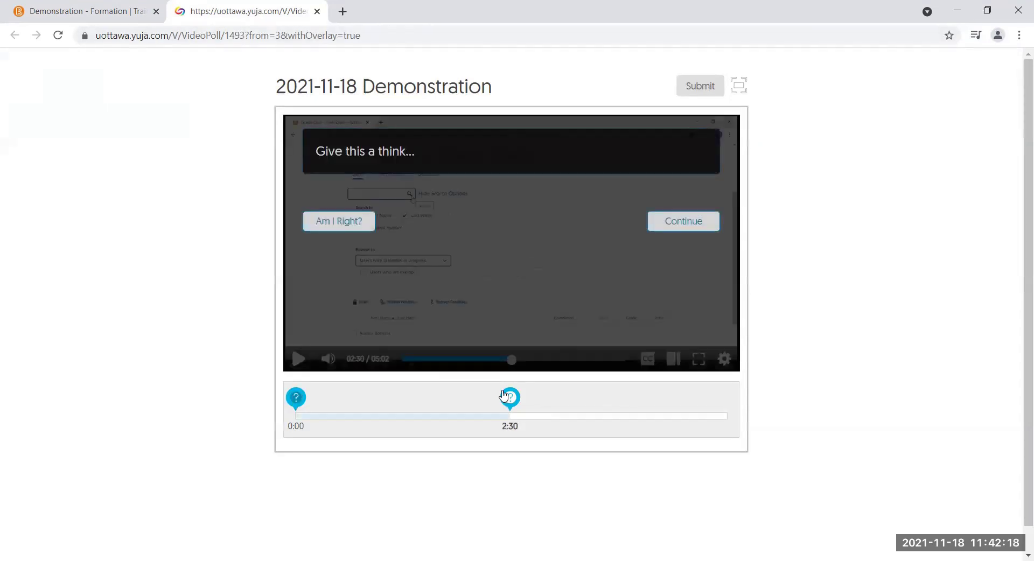
left_click(680, 219)
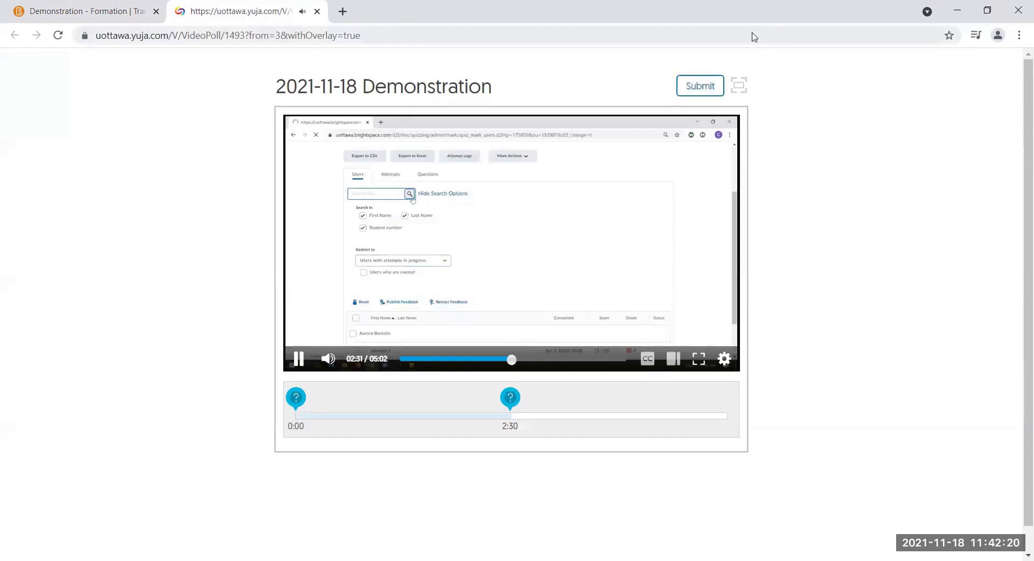
left_click(699, 86)
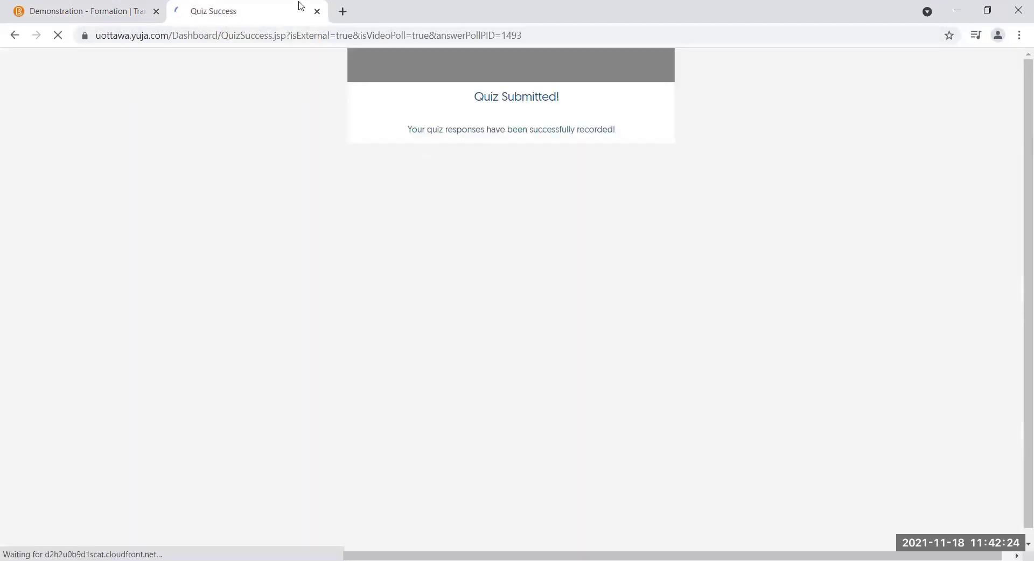
left_click(316, 11)
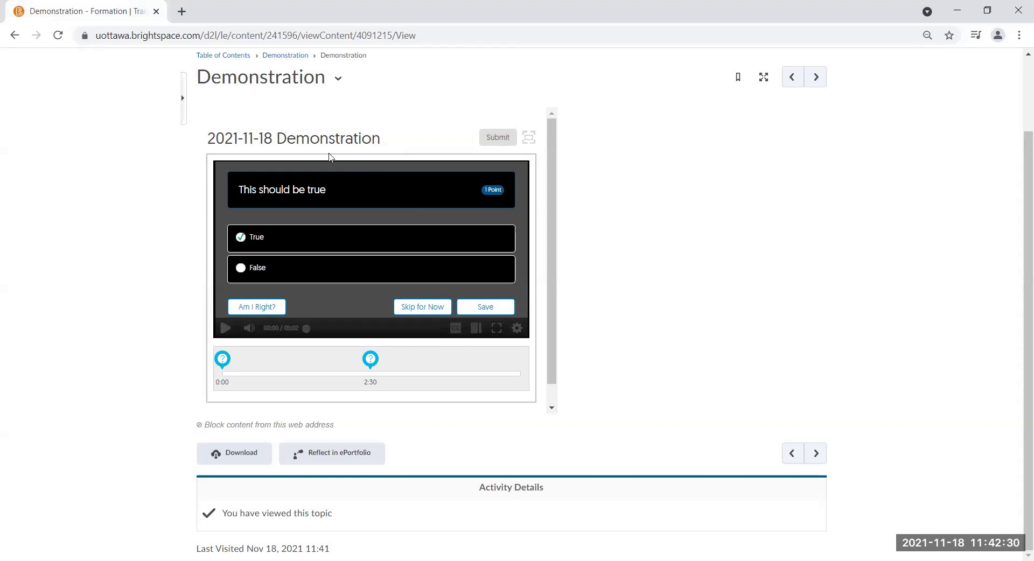
Step: Exit the student view of the course
scroll(443, 239, "up", 2)
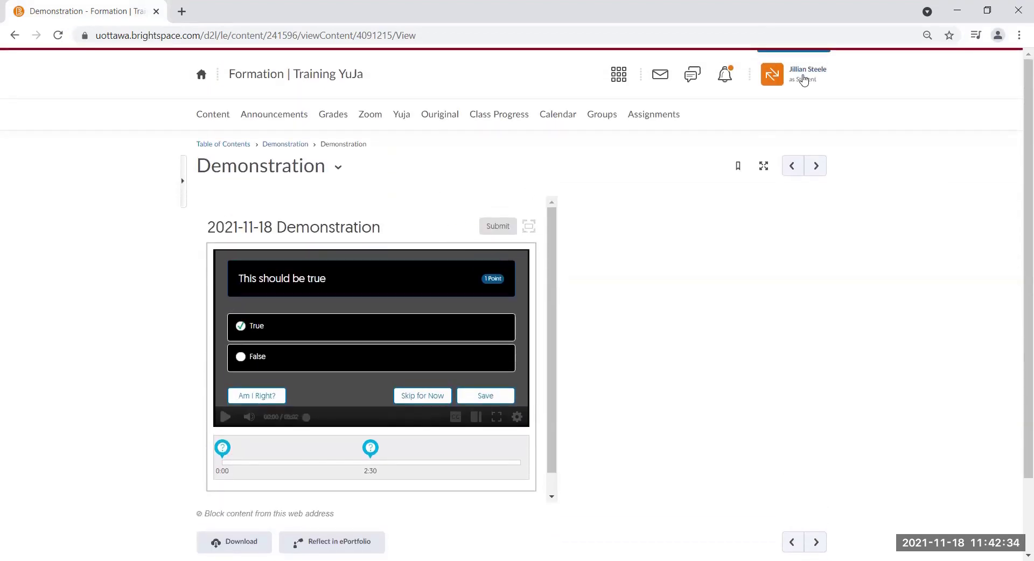
left_click(803, 77)
left_click(869, 115)
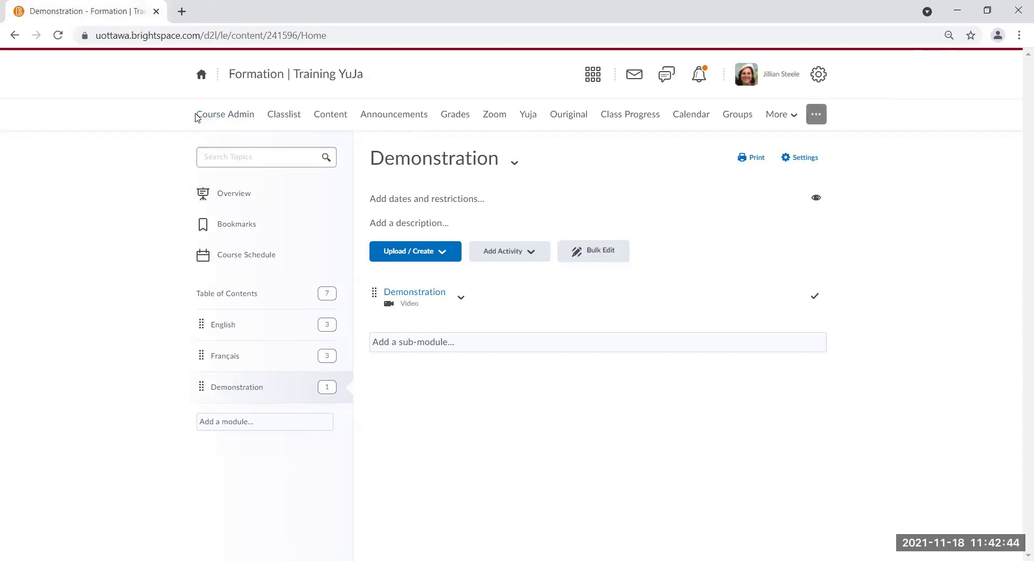
Step: Create a new assignment named "Demonstration" from the Assignments tool in the course administration
left_click(199, 117)
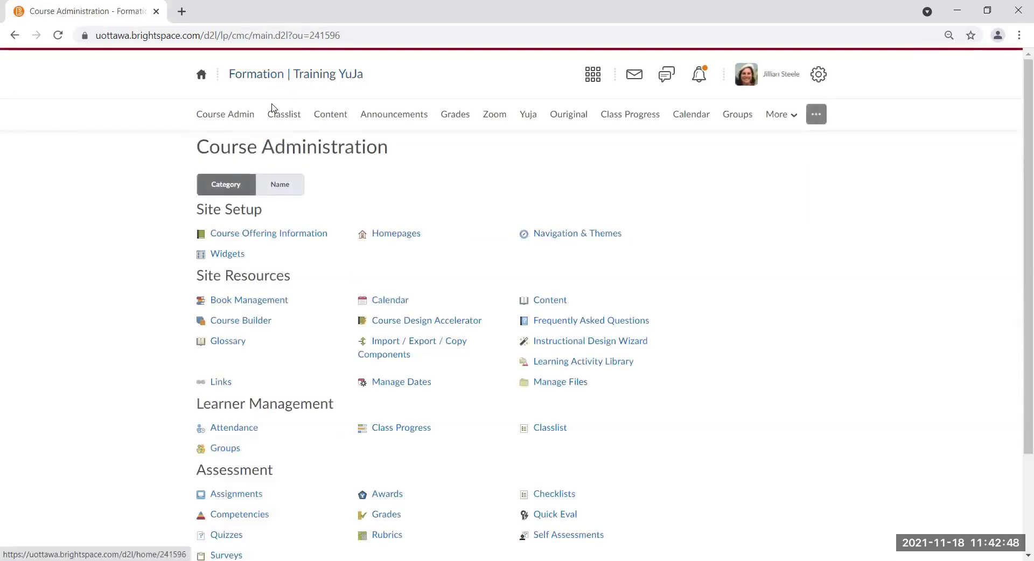
scroll(257, 65, "down", 1)
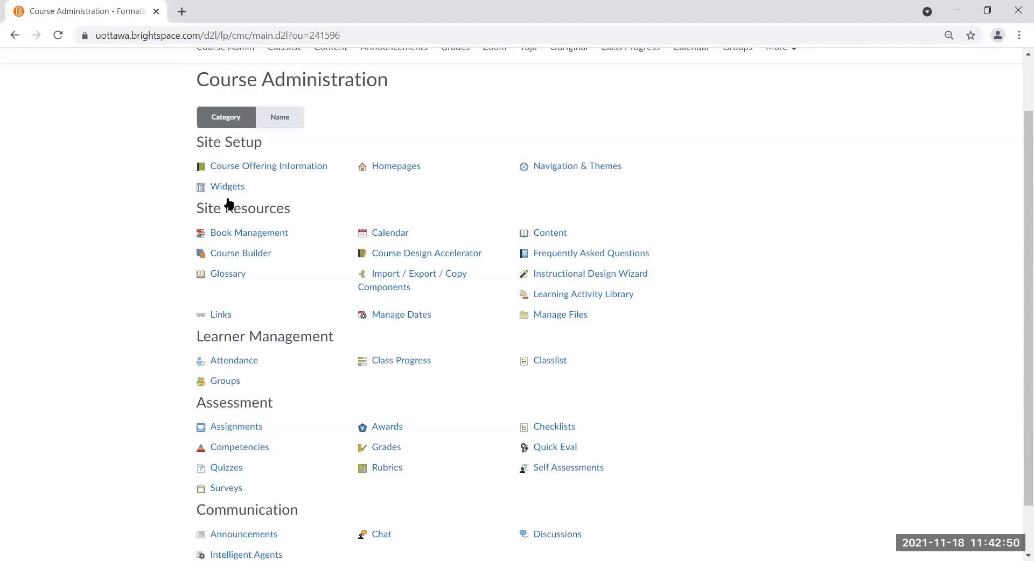
scroll(274, 388, "down", 1)
left_click(233, 371)
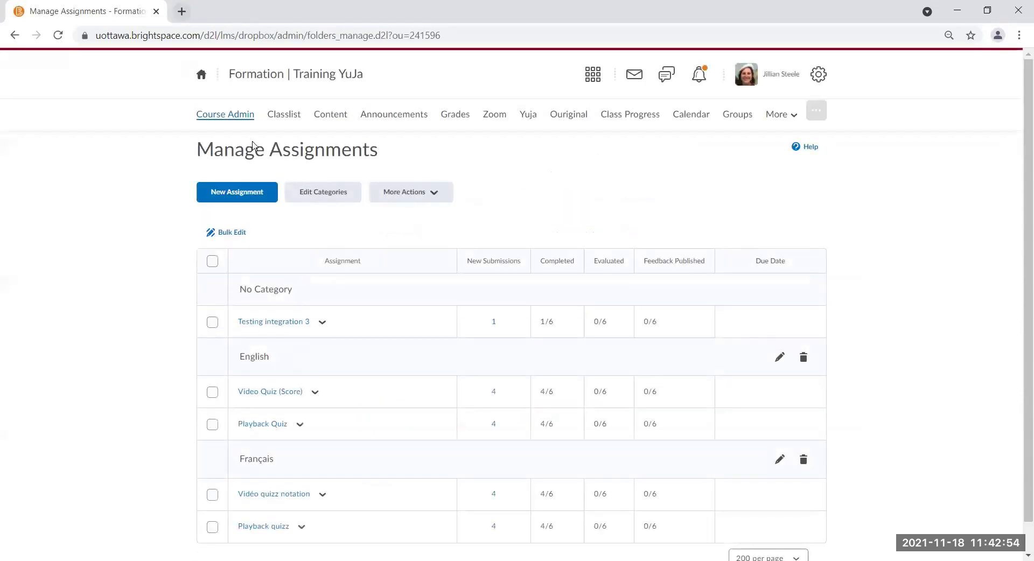
left_click(263, 195)
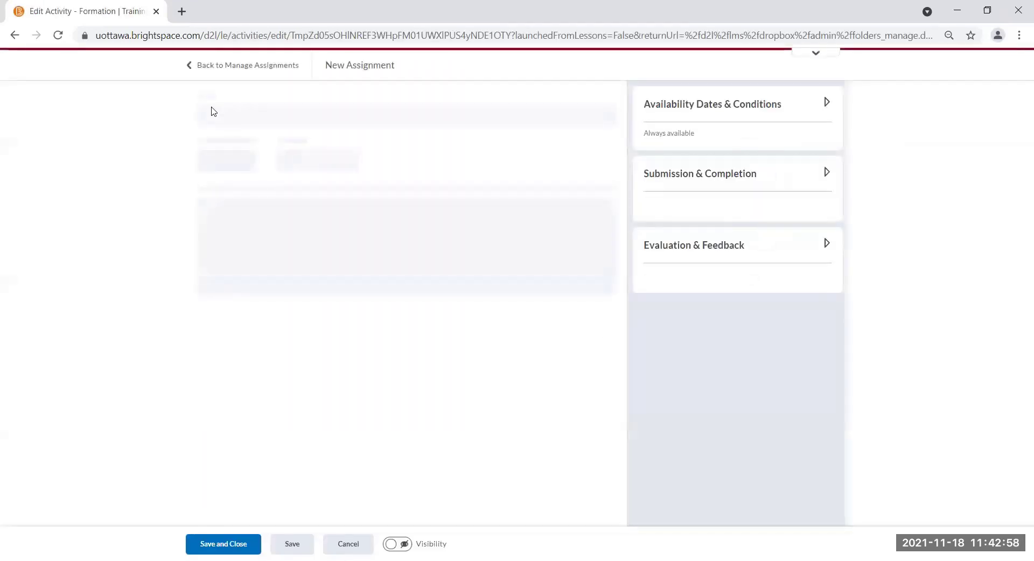
double_click(226, 115)
type("Demonstration")
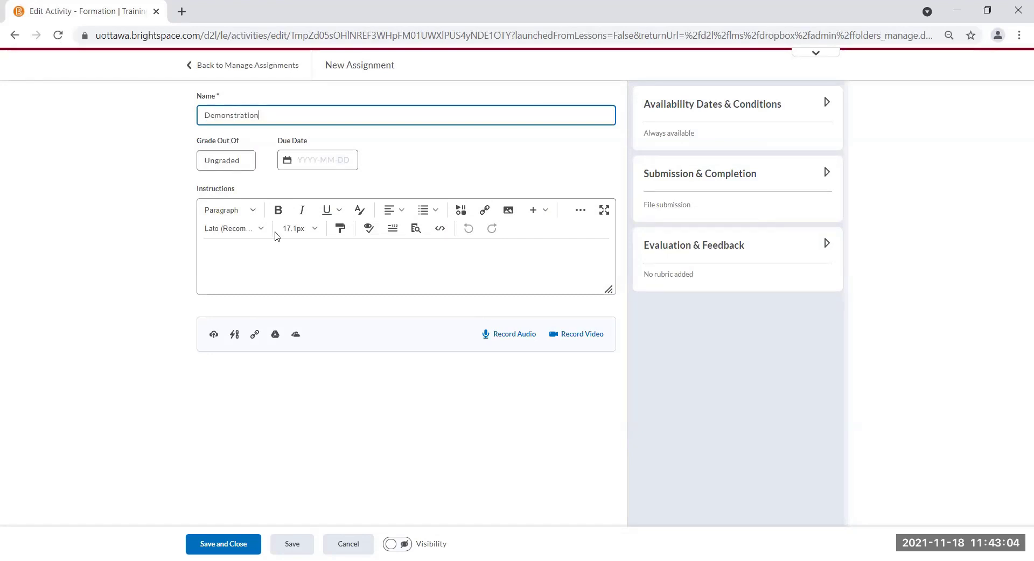
Step: Grade the Demonstration assignment out of 3 points and set it to Not in Gradebook
left_click(234, 160)
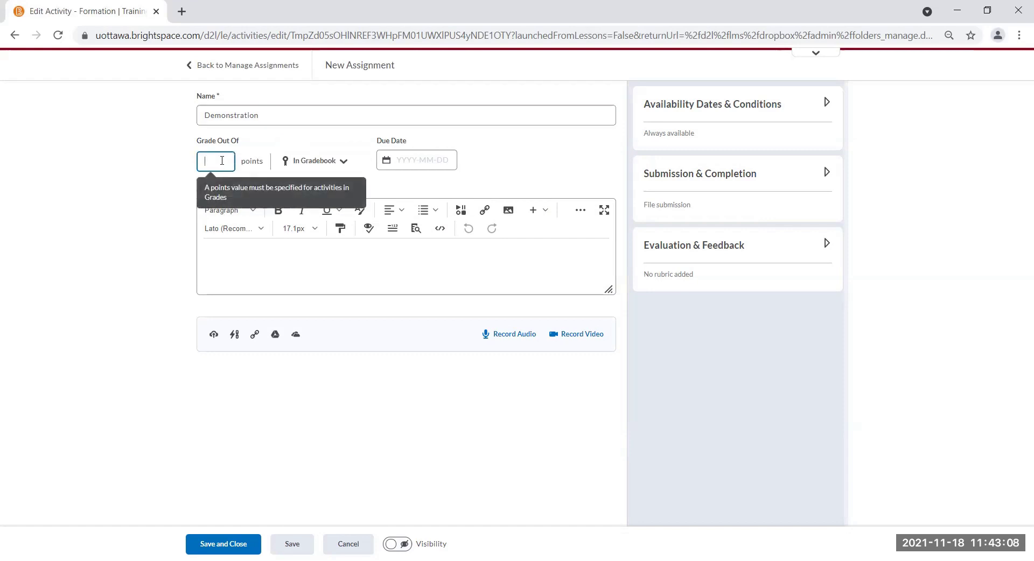
left_click(170, 194)
left_click(316, 161)
left_click(313, 212)
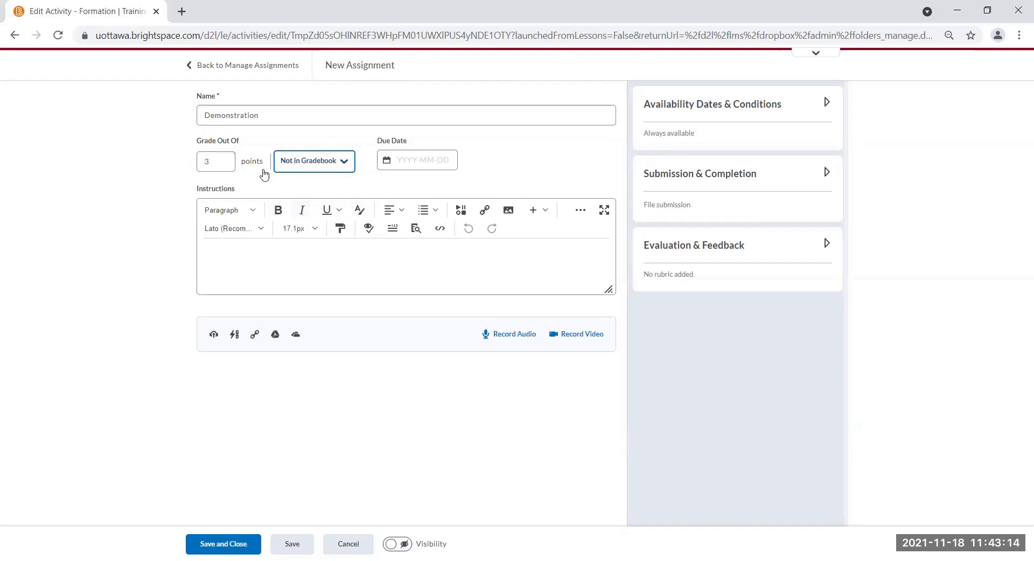
left_click(588, 152)
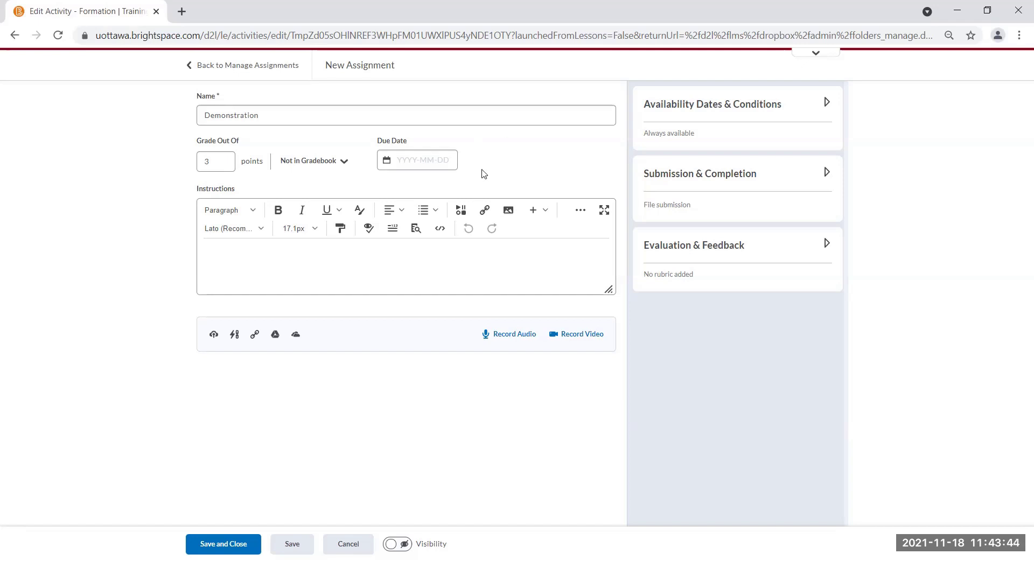
left_click(208, 165)
left_click(293, 162)
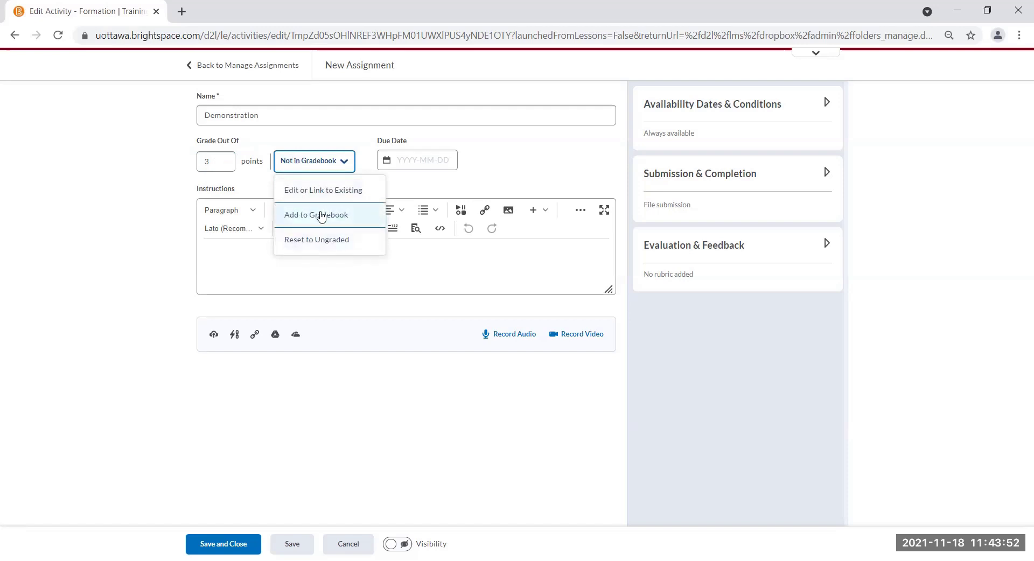
left_click(311, 161)
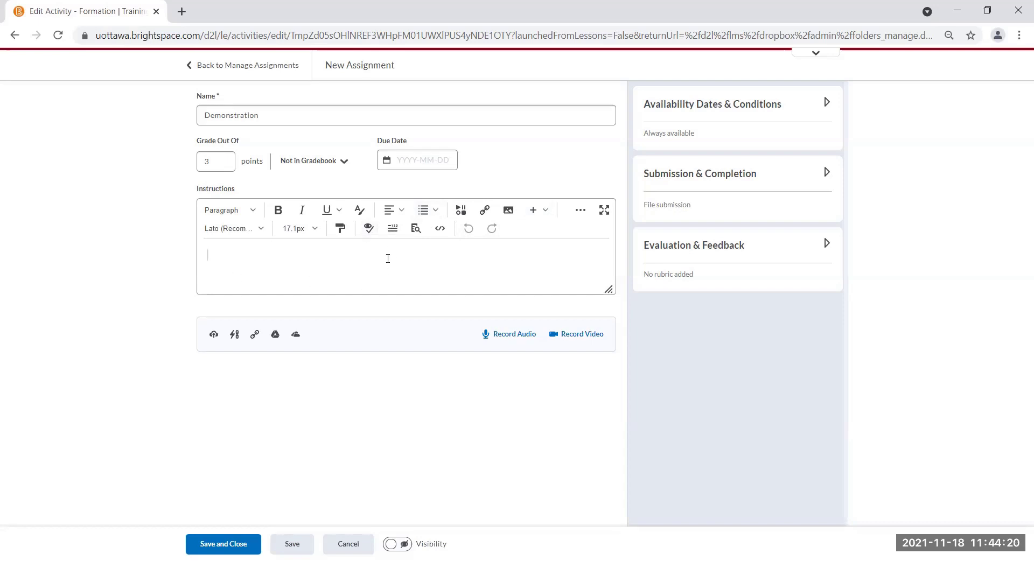
left_click(462, 213)
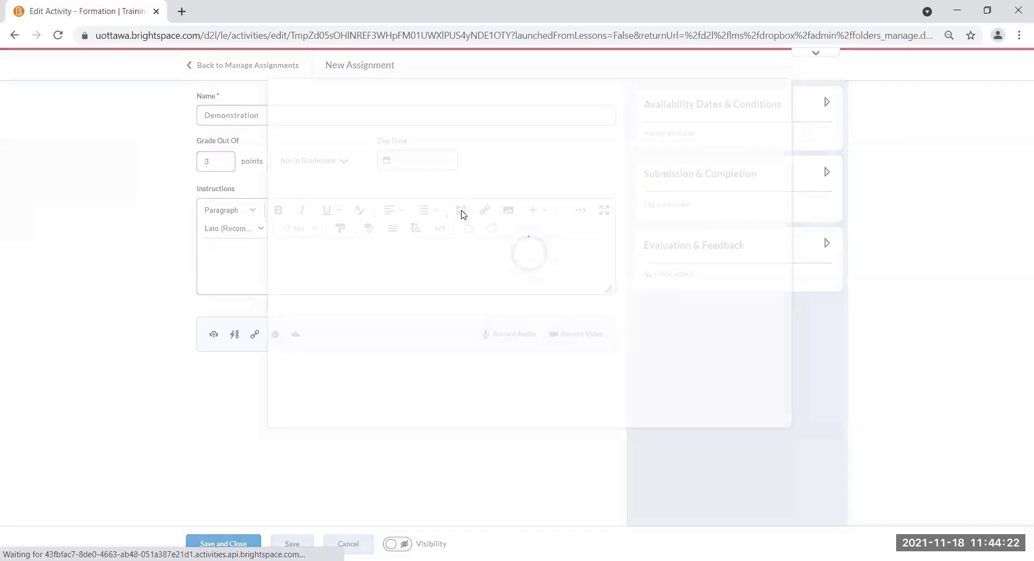
scroll(418, 280, "down", 2)
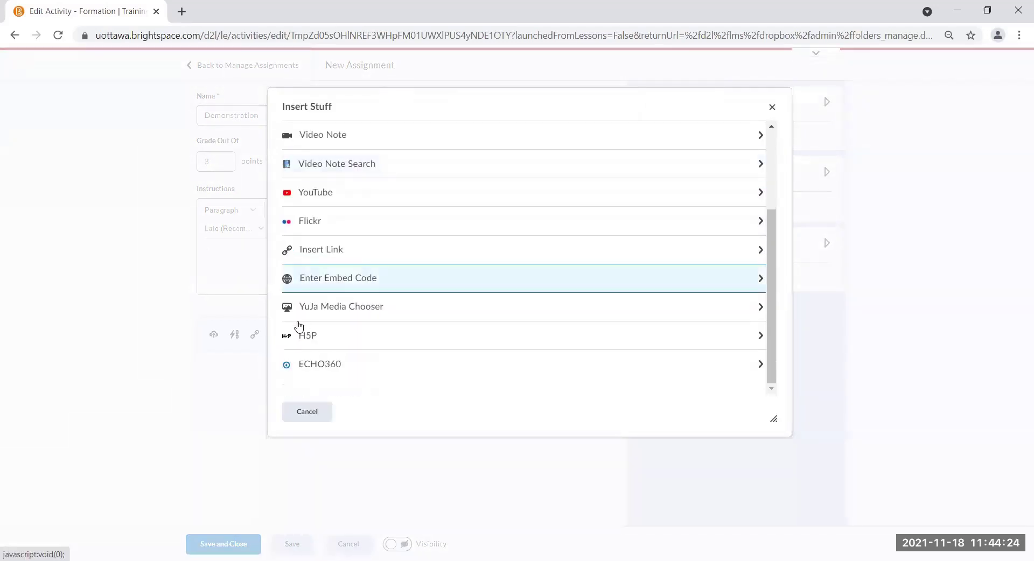
left_click(356, 311)
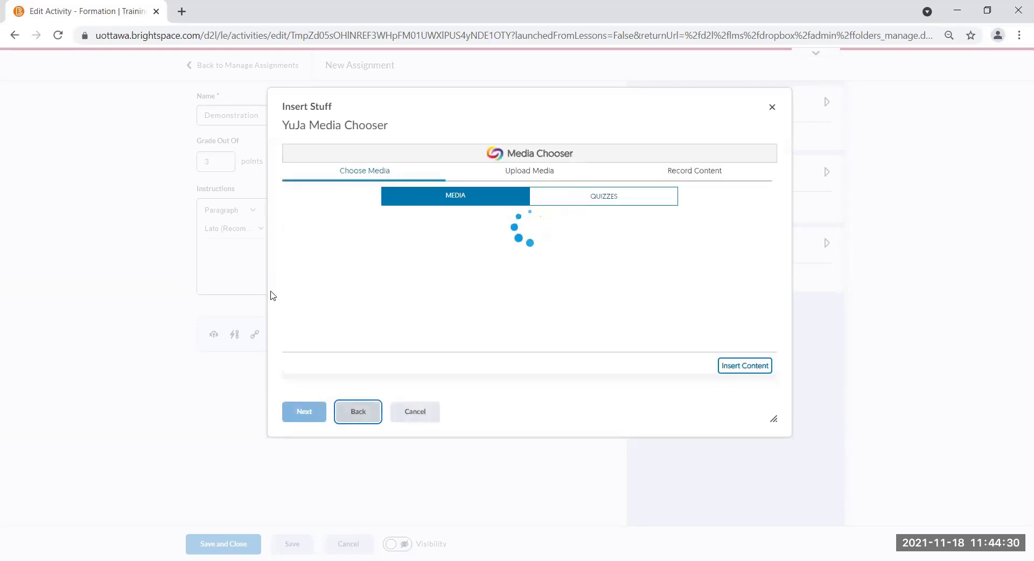
left_click(645, 210)
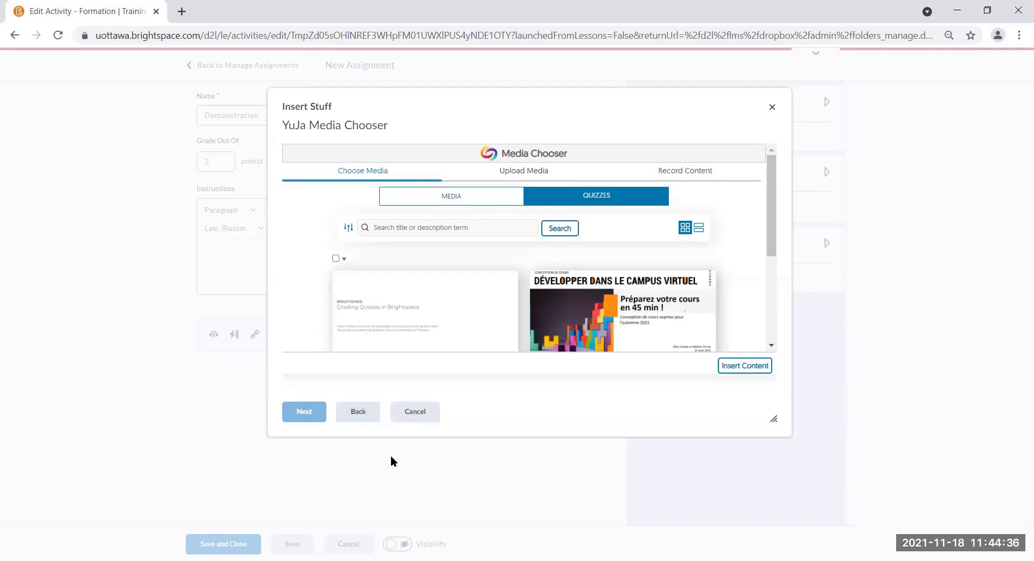
left_click(413, 411)
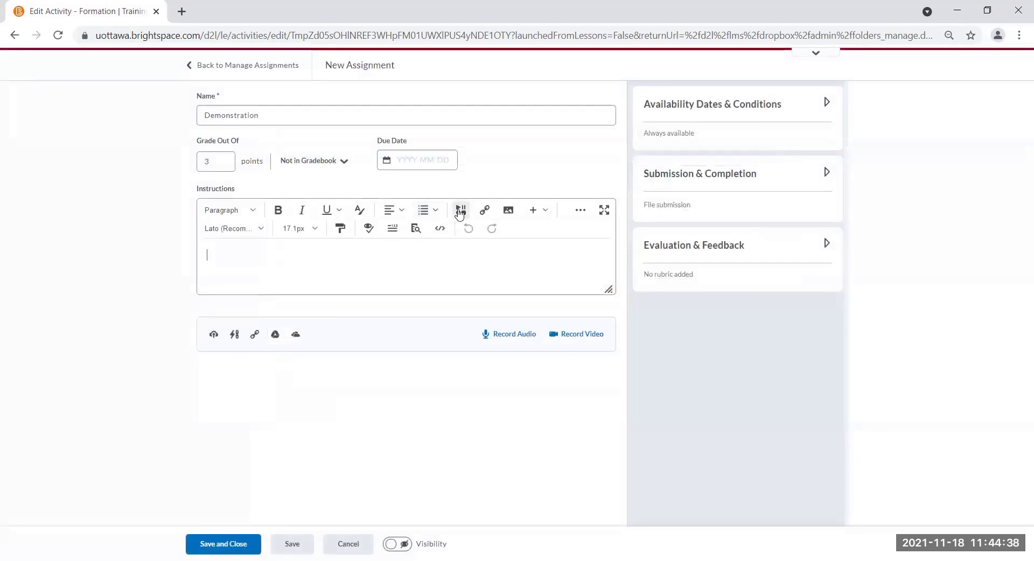
Step: Insert the YuJa quiz "2021-11-18 Demonstration" into the assignment's instructions through the YuJa Media Chooser
left_click(460, 216)
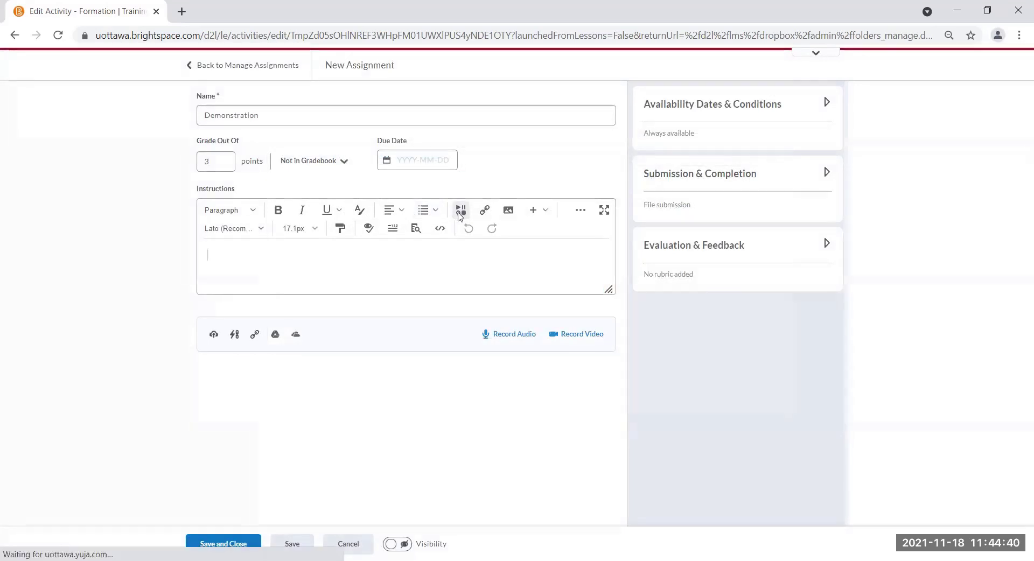
scroll(360, 324, "down", 3)
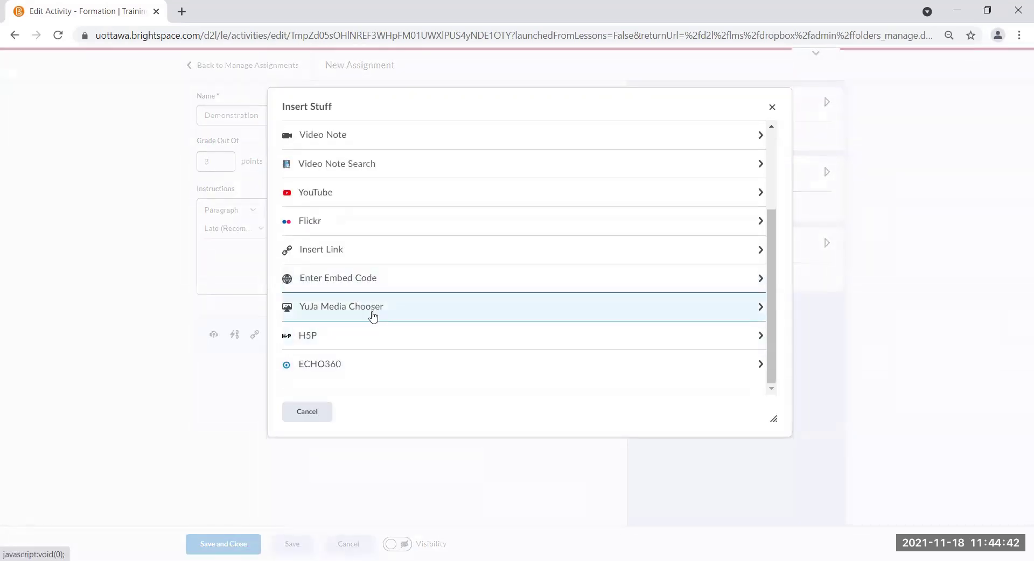
left_click(374, 316)
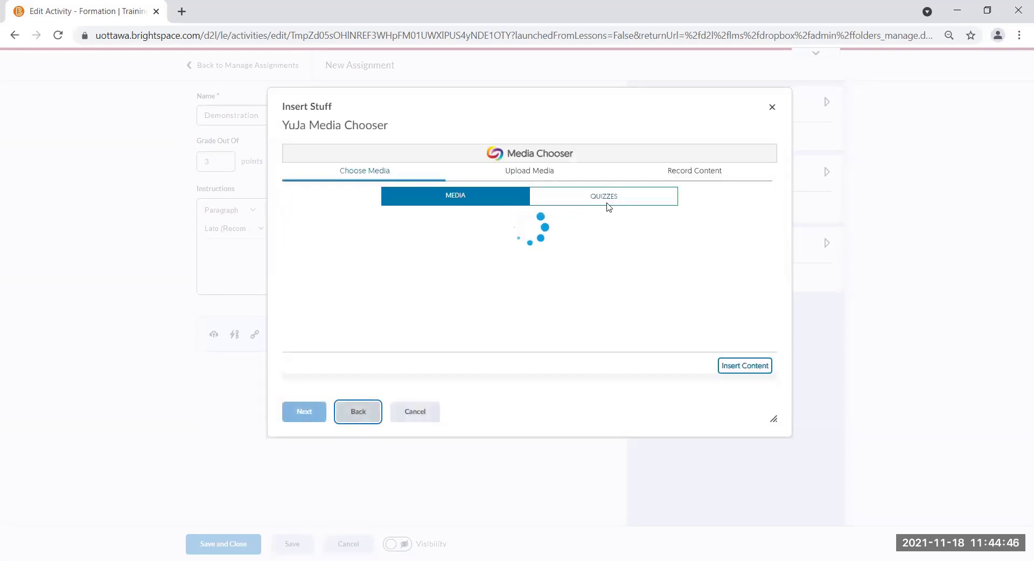
left_click(592, 204)
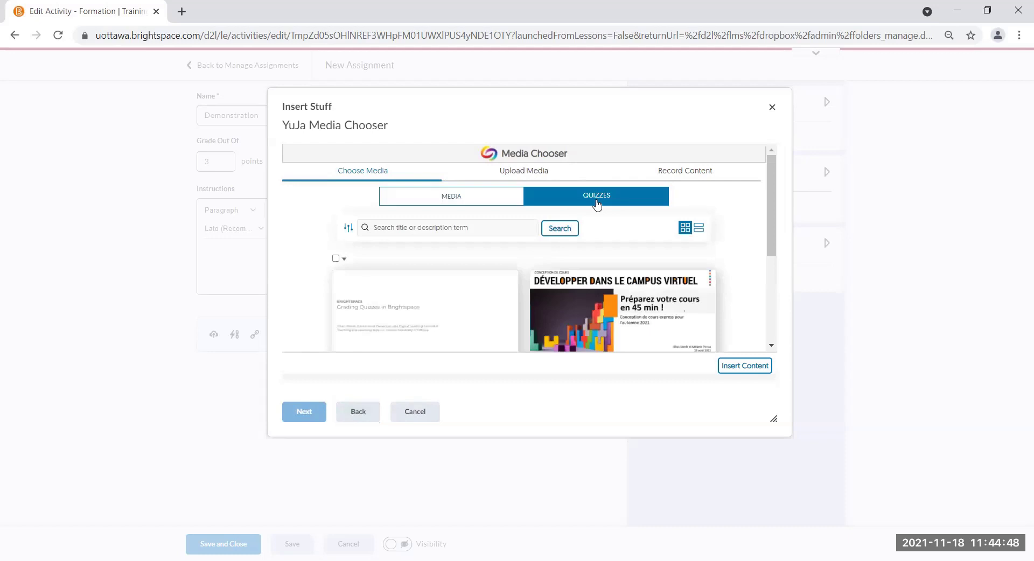
scroll(593, 215, "down", 2)
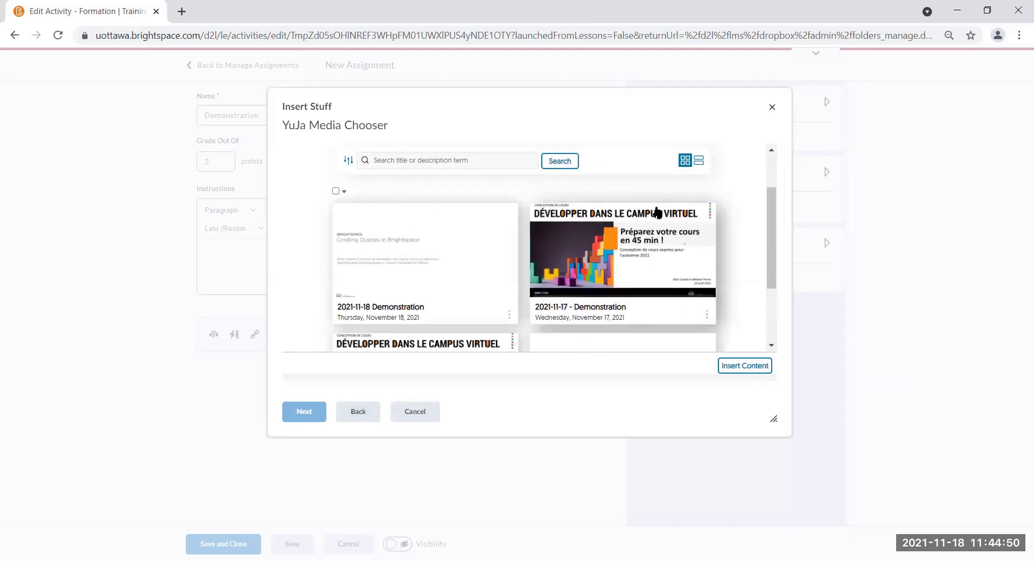
left_click(454, 278)
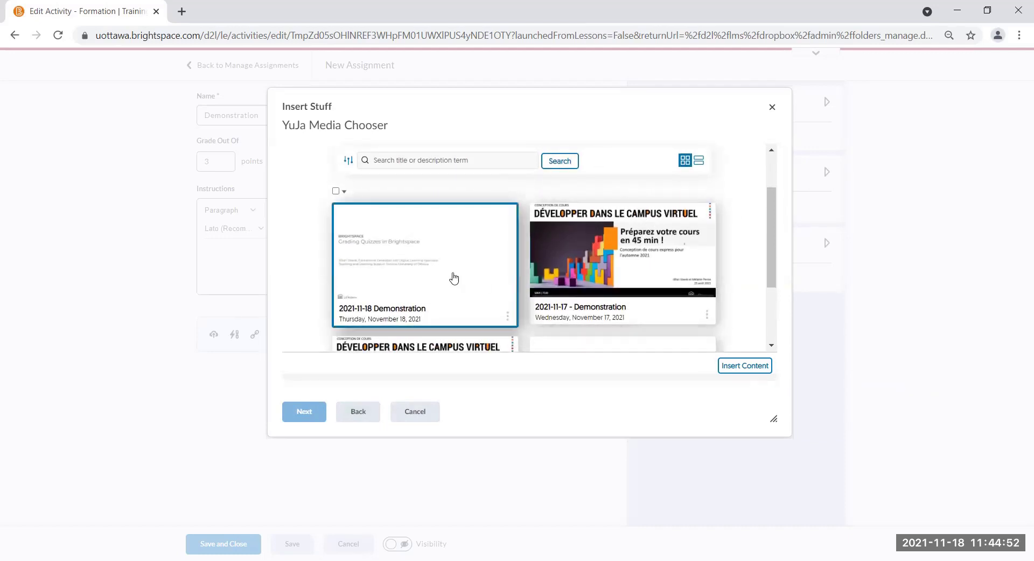
left_click(734, 371)
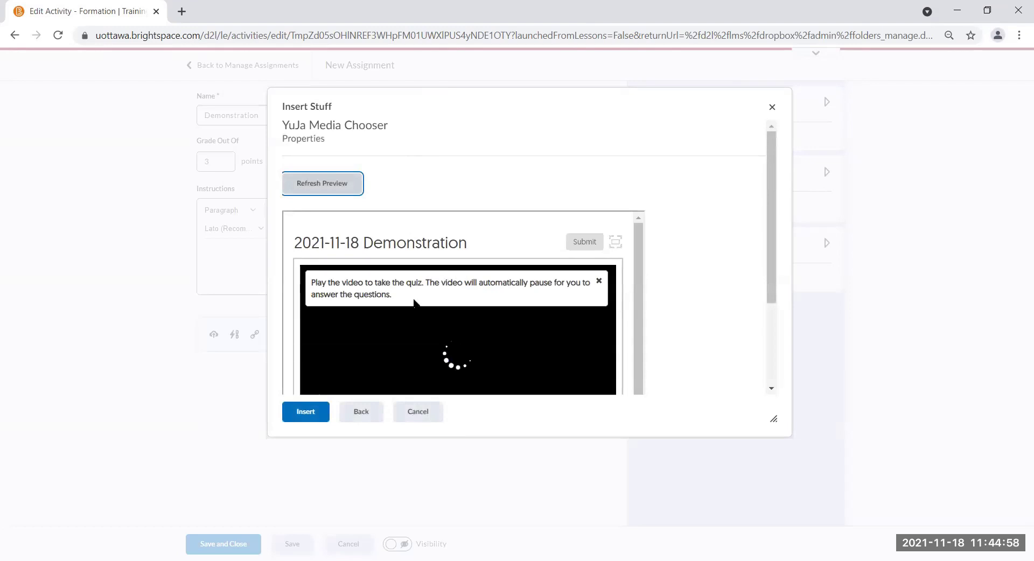
left_click(325, 422)
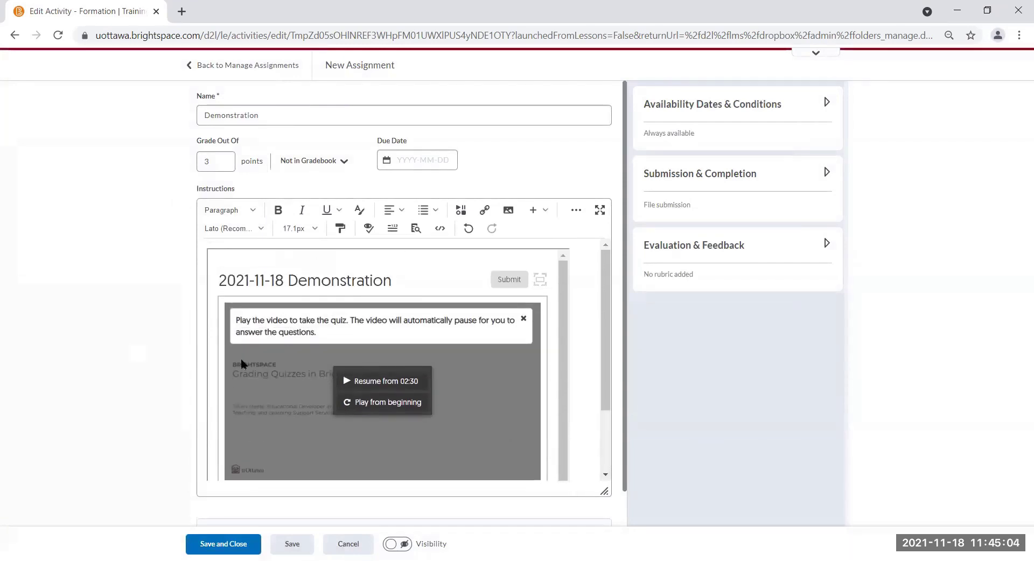
Step: Set the assignment's submission type to Text submission, and save and close the assignment
scroll(427, 399, "up", 1)
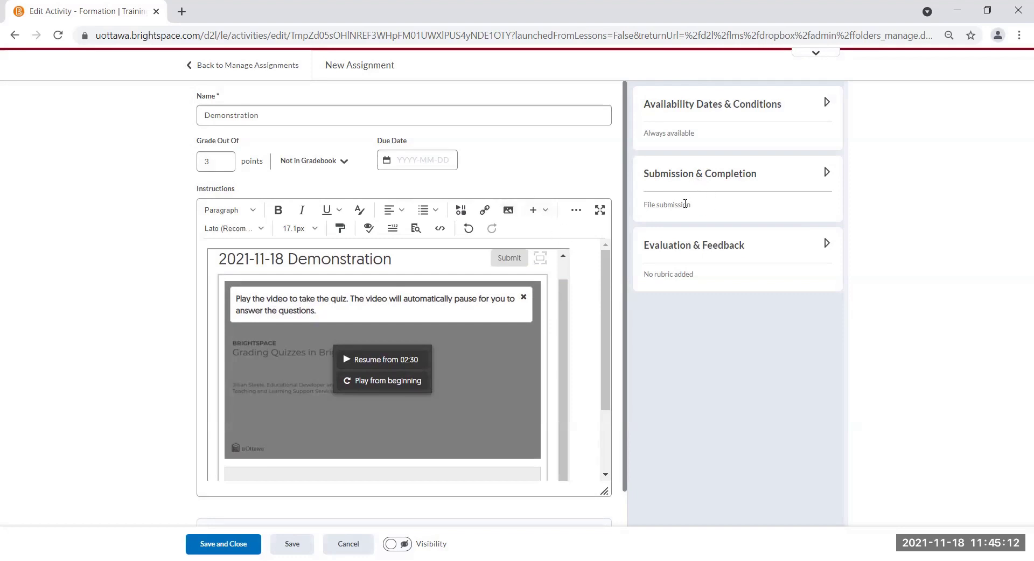
left_click(719, 185)
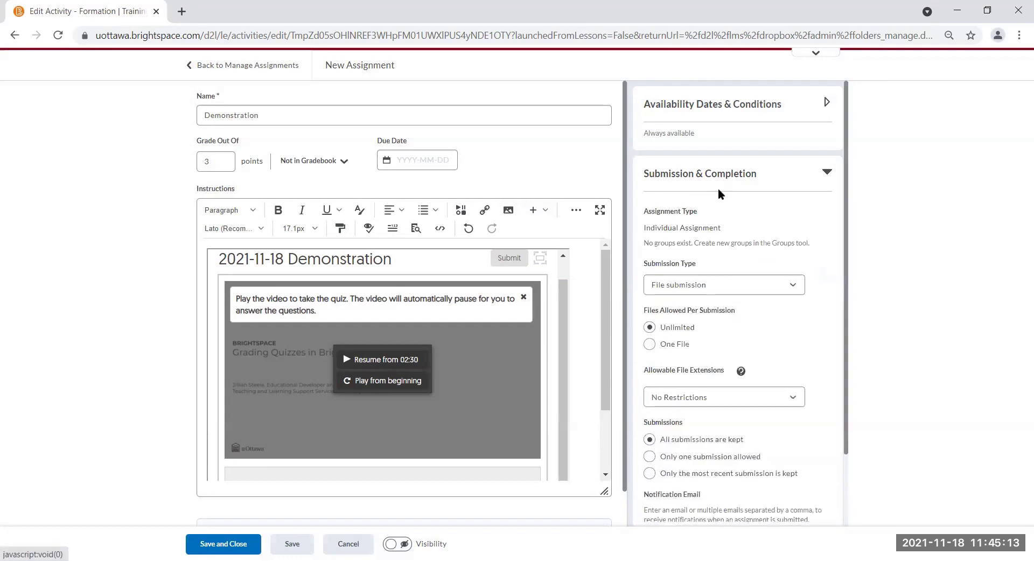
left_click(711, 285)
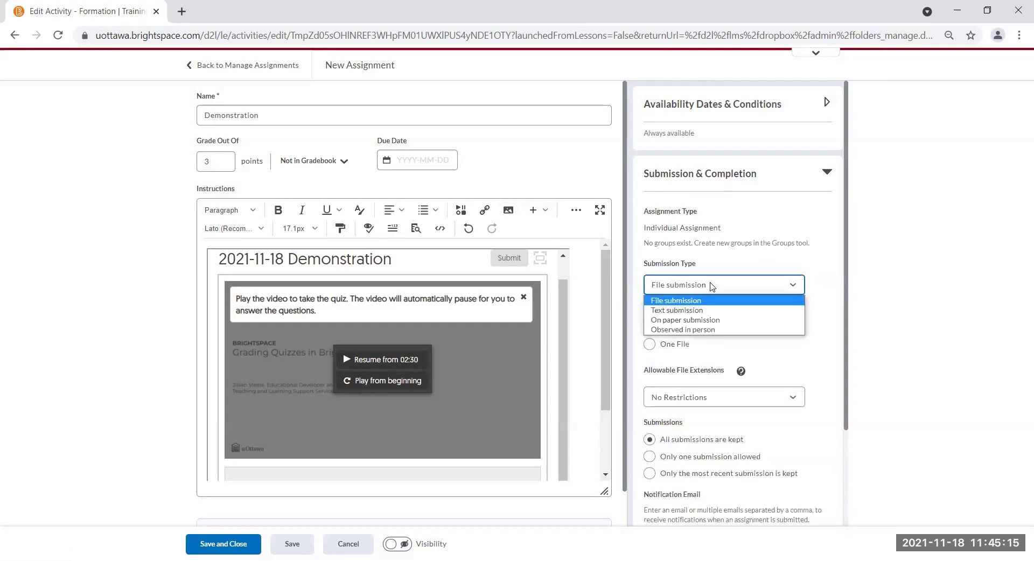
left_click(748, 310)
scroll(843, 329, "down", 1)
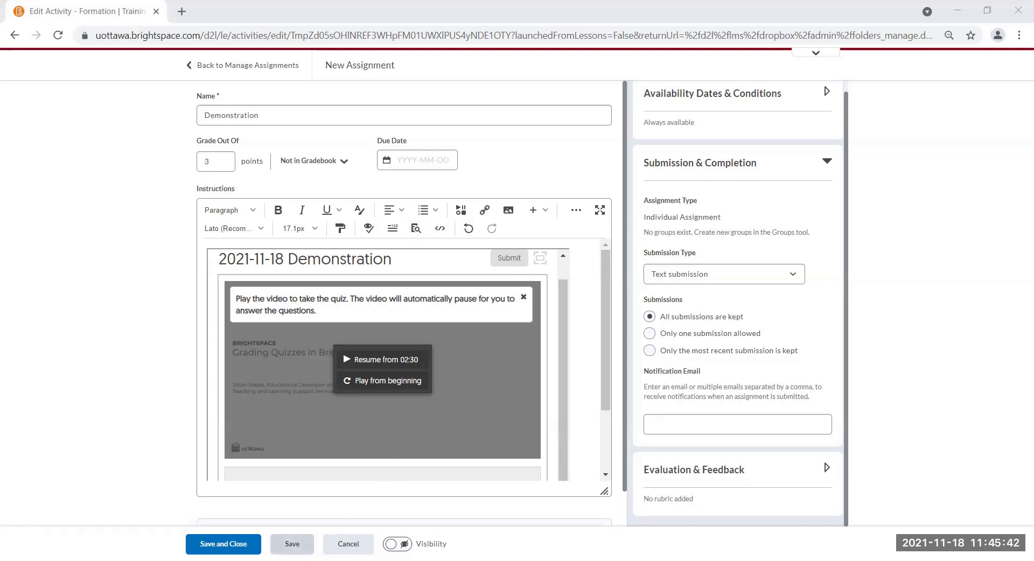
left_click(224, 544)
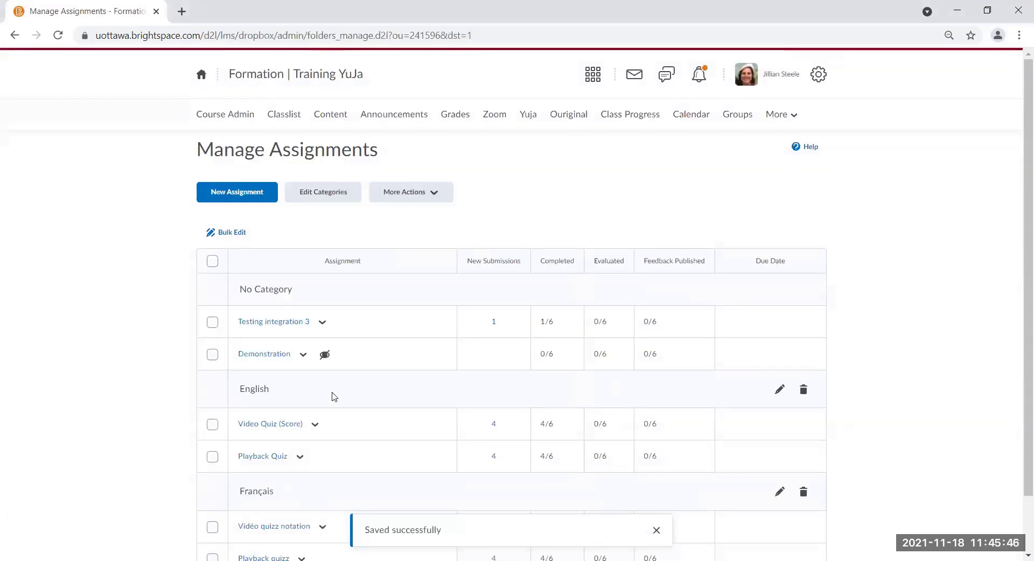
Step: Add the existing Demonstration assignment to the Demonstration content module and make it visible to students
left_click(330, 114)
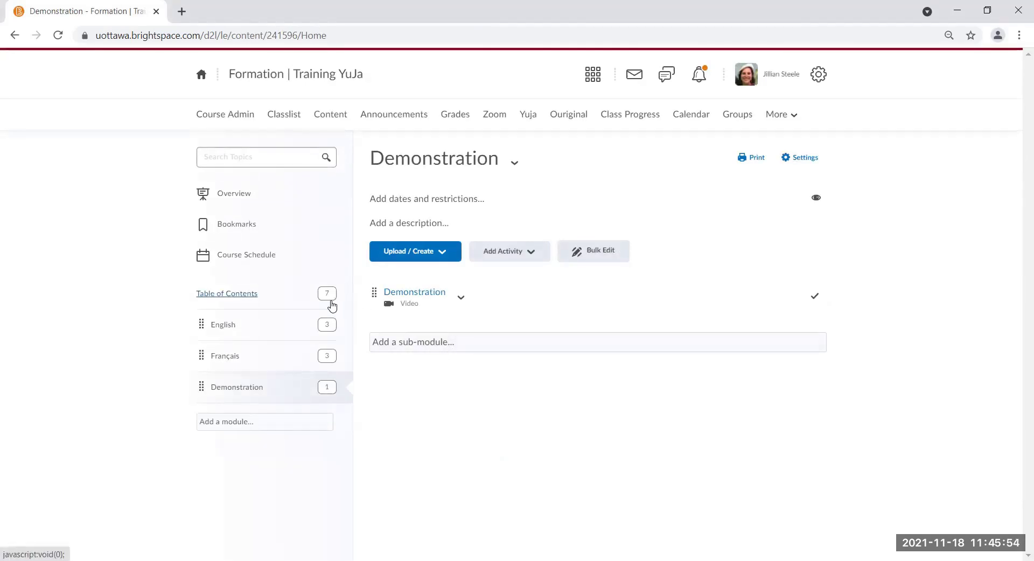
left_click(488, 251)
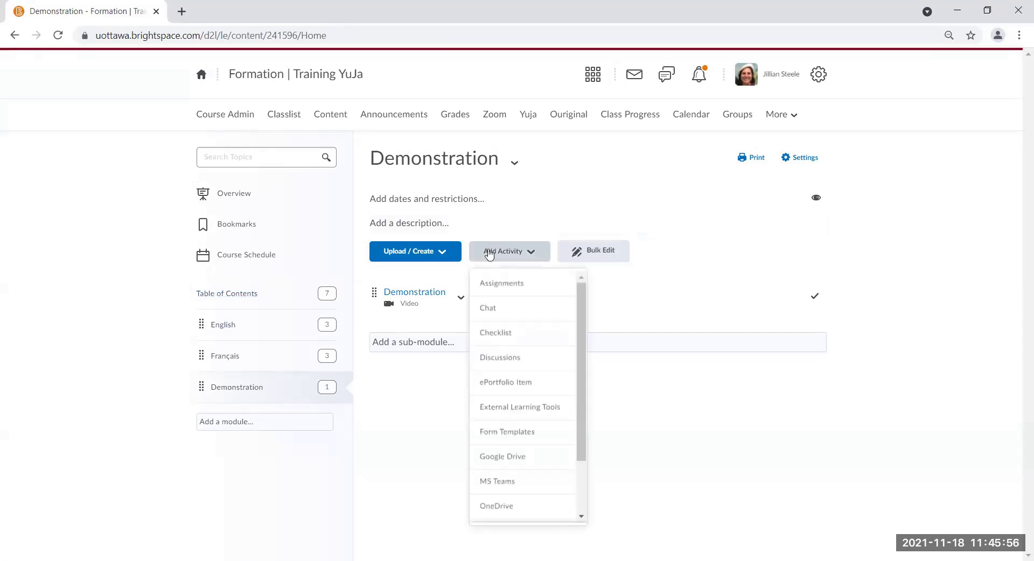
left_click(520, 290)
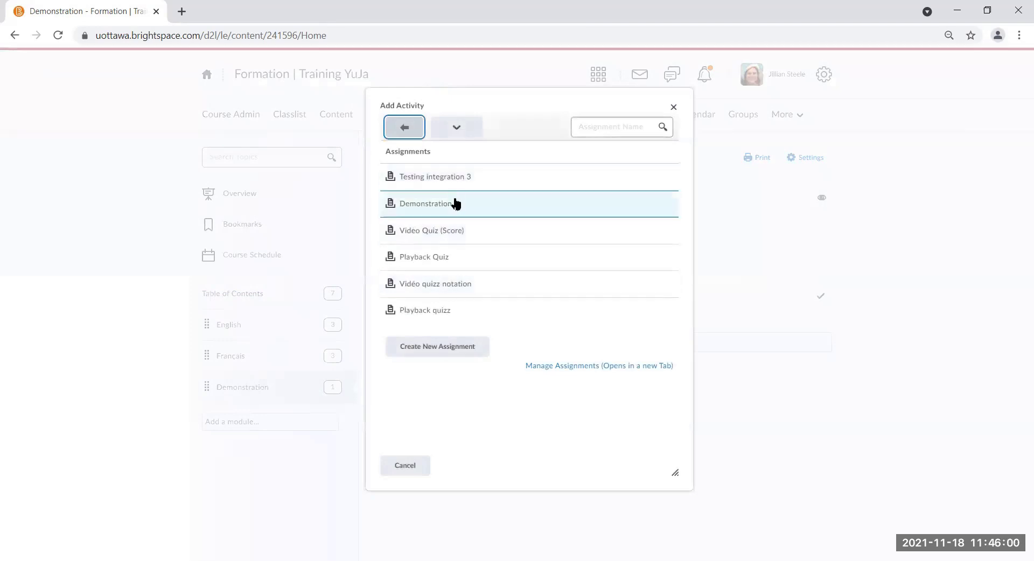
left_click(458, 204)
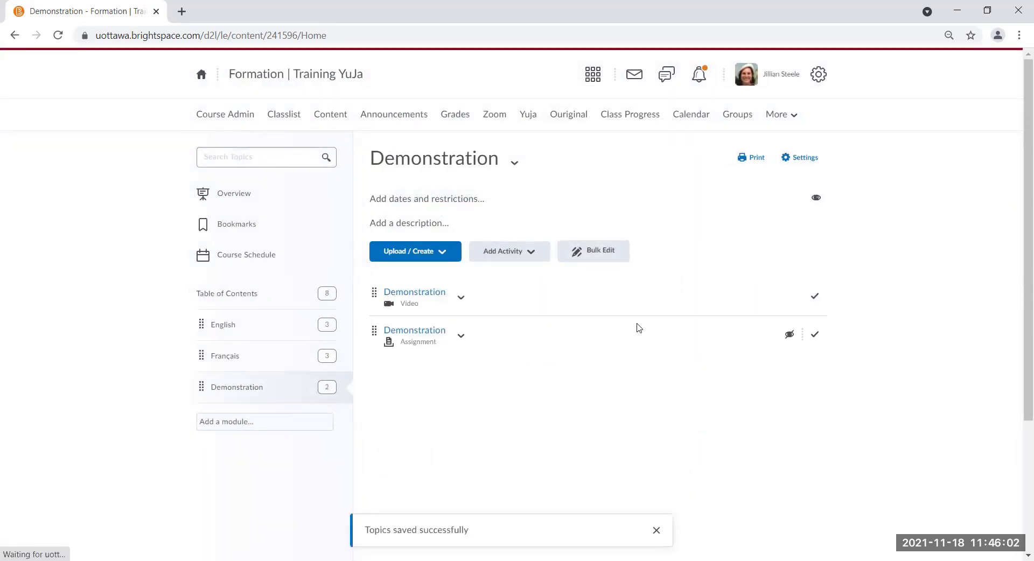
left_click(786, 339)
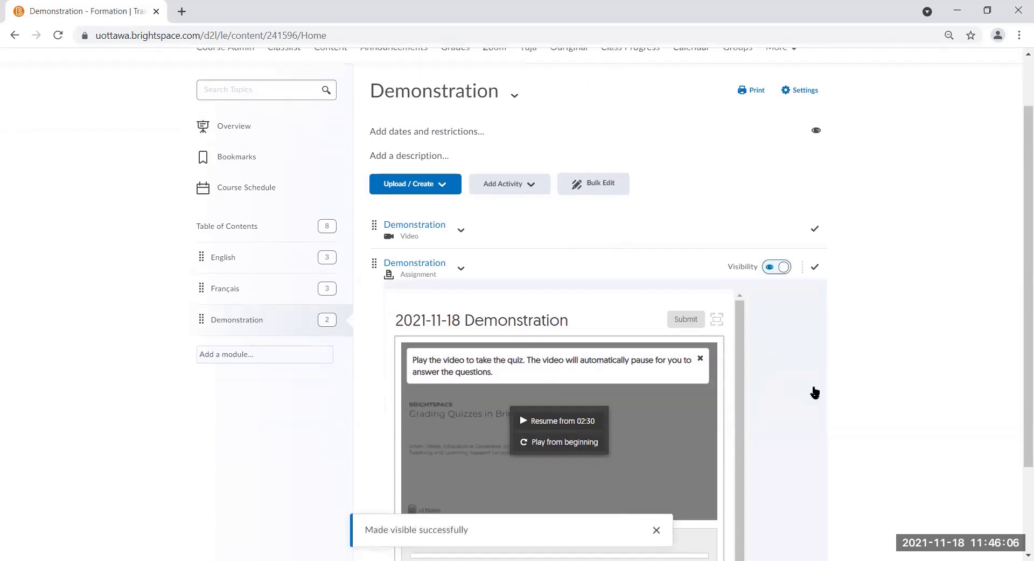
Step: Examine the Demonstration assignment's embedded quiz preview and the student instructions of Video Quiz (Score) in the English module
scroll(808, 380, "down", 3)
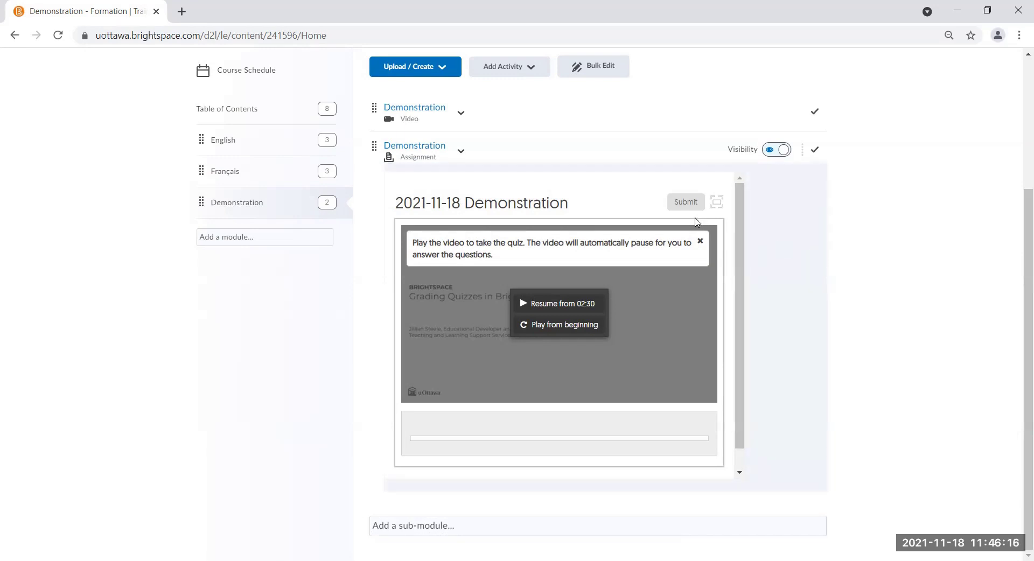
scroll(566, 257, "up", 3)
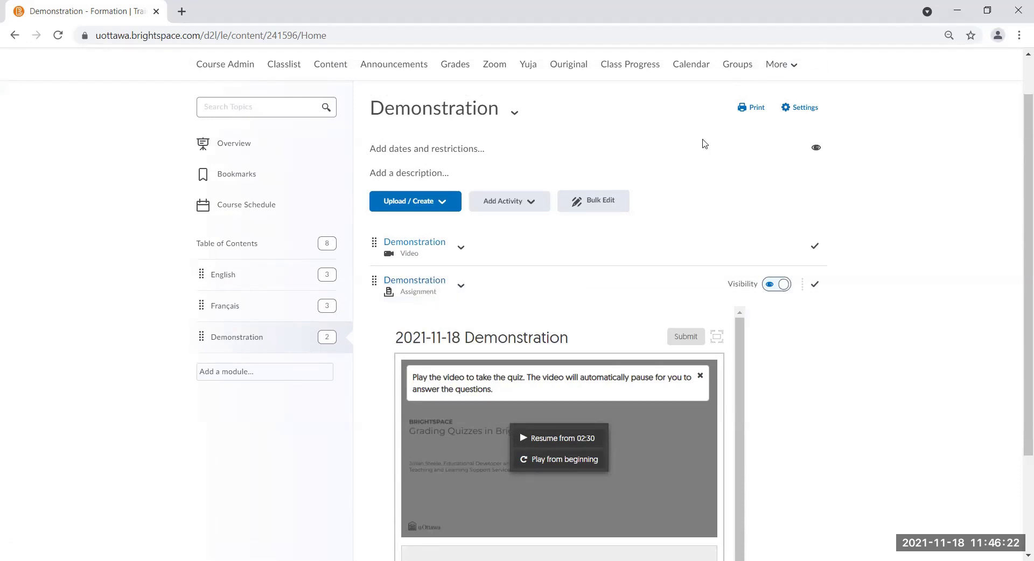
scroll(704, 144, "up", 1)
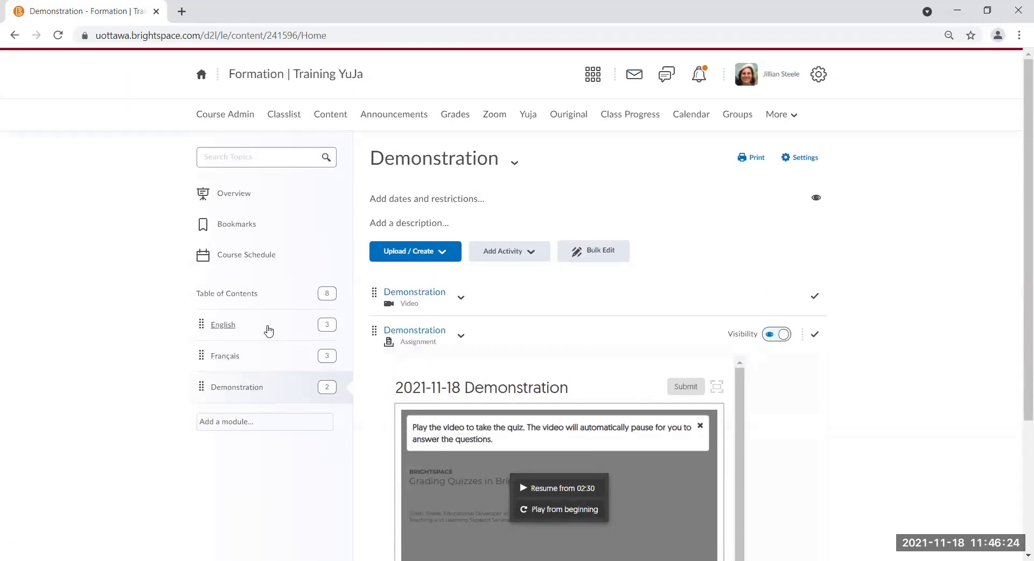
left_click(222, 326)
scroll(690, 422, "down", 3)
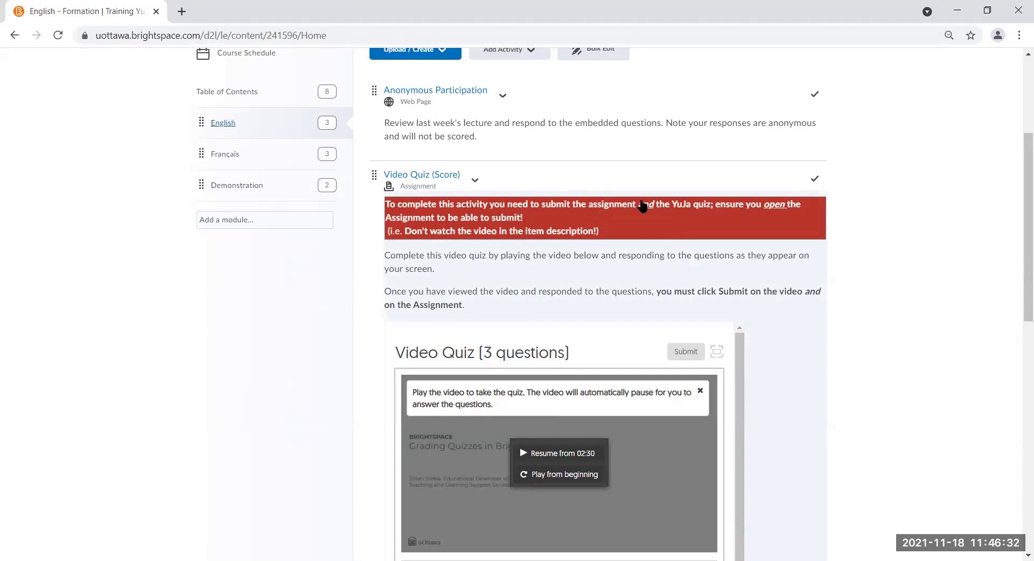
scroll(643, 205, "down", 3)
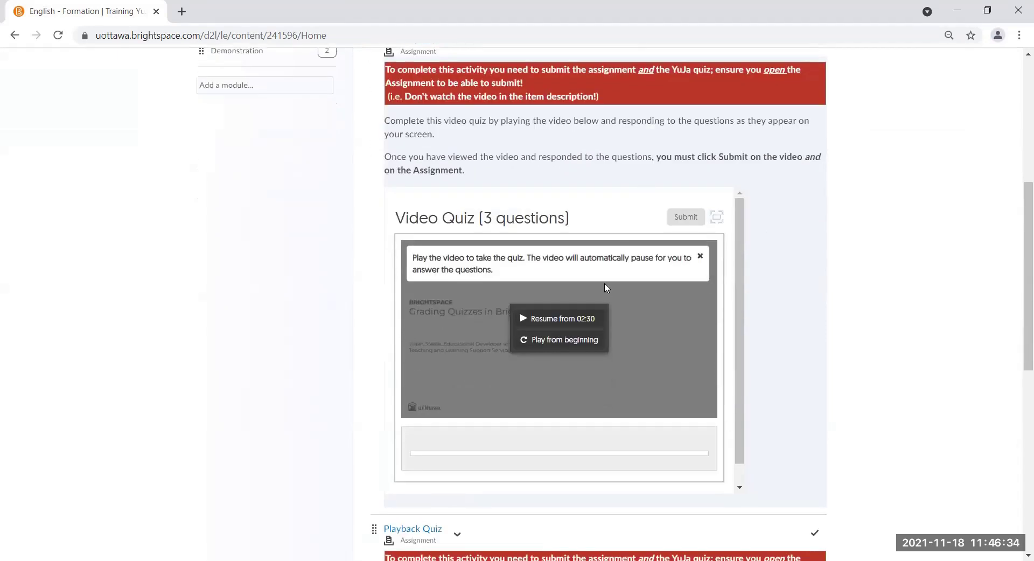
scroll(605, 289, "up", 1)
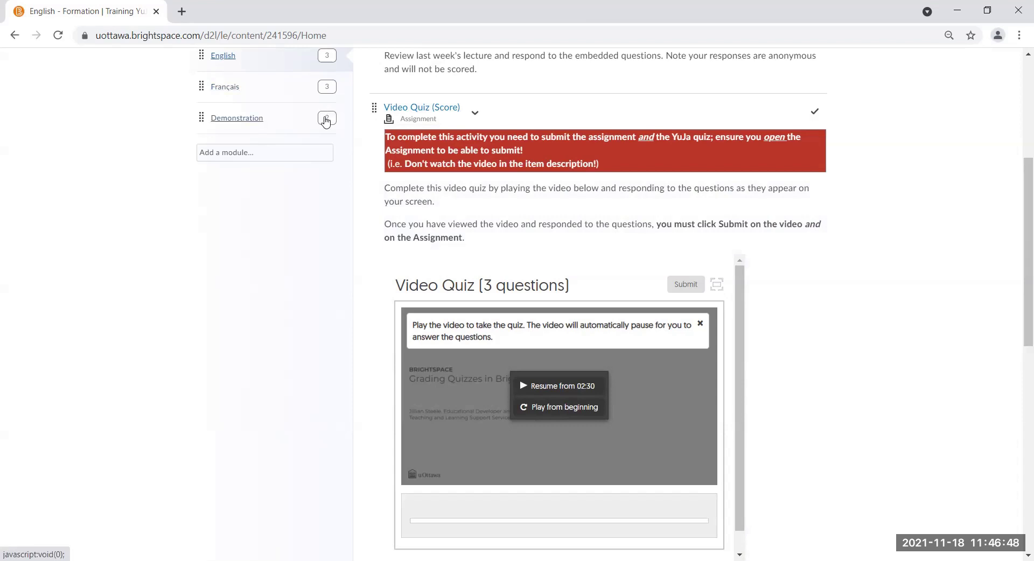
mouse_move(325, 122)
scroll(813, 336, "down", 1)
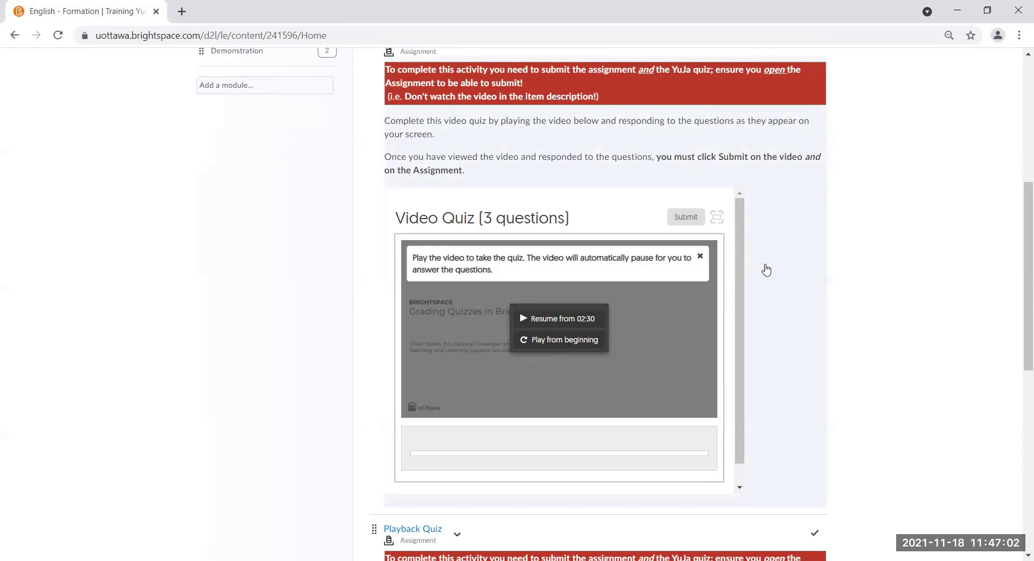
scroll(771, 228, "up", 1)
scroll(773, 228, "down", 1)
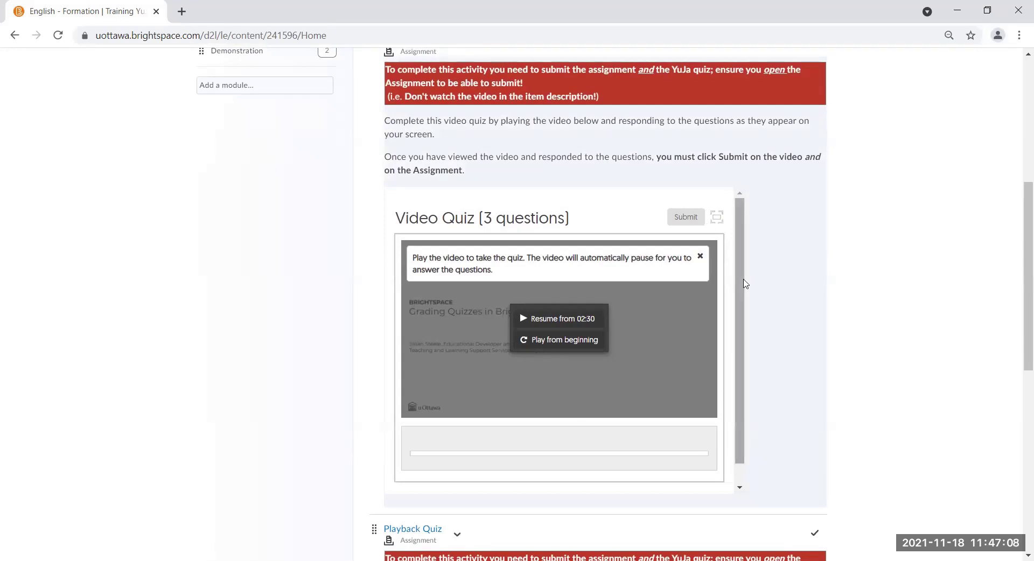
scroll(790, 263, "up", 1)
scroll(621, 162, "up", 2)
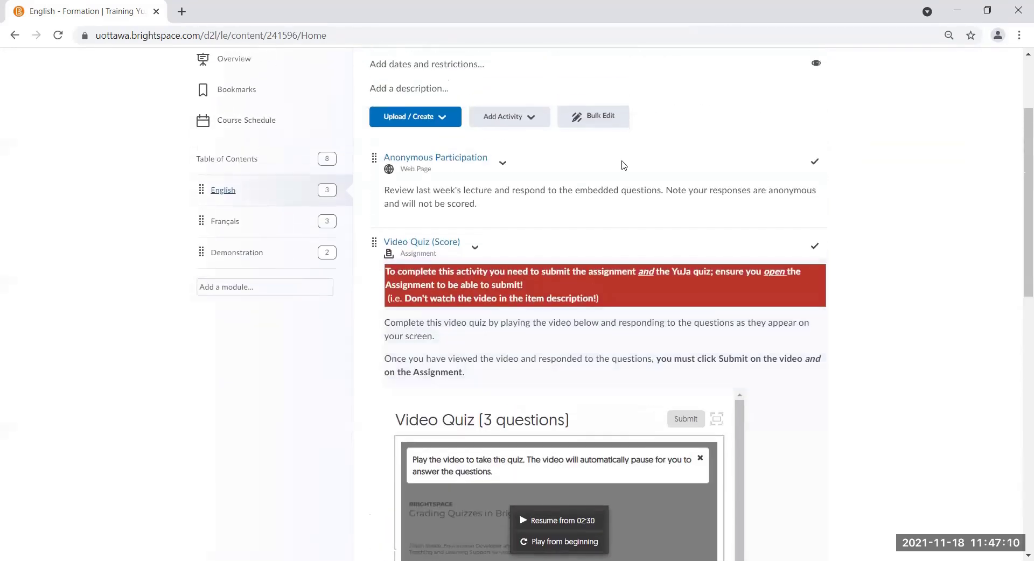
Step: Open the course's grades list and view the properties of the Playback Quiz grade item
scroll(641, 219, "up", 2)
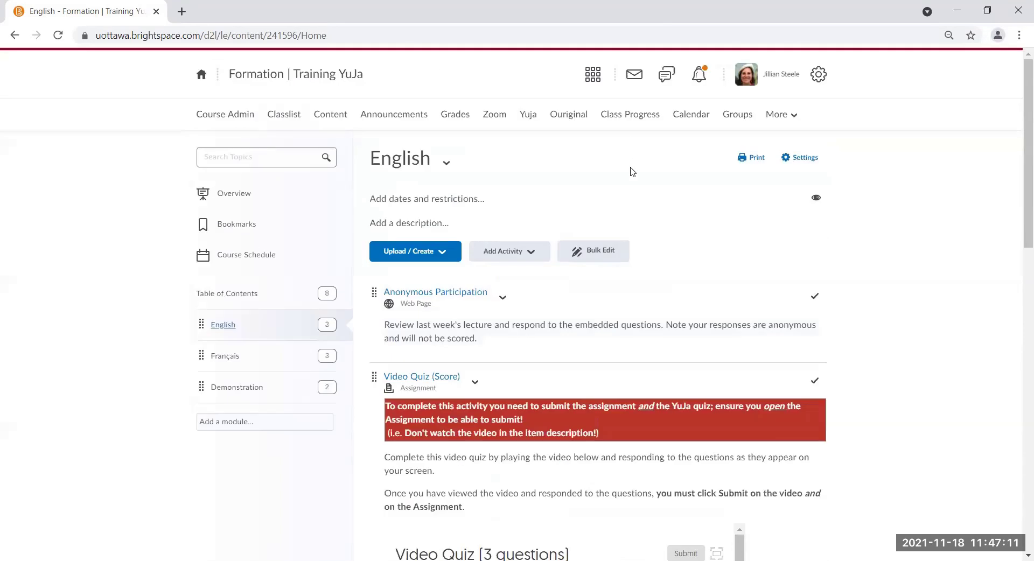
left_click(451, 115)
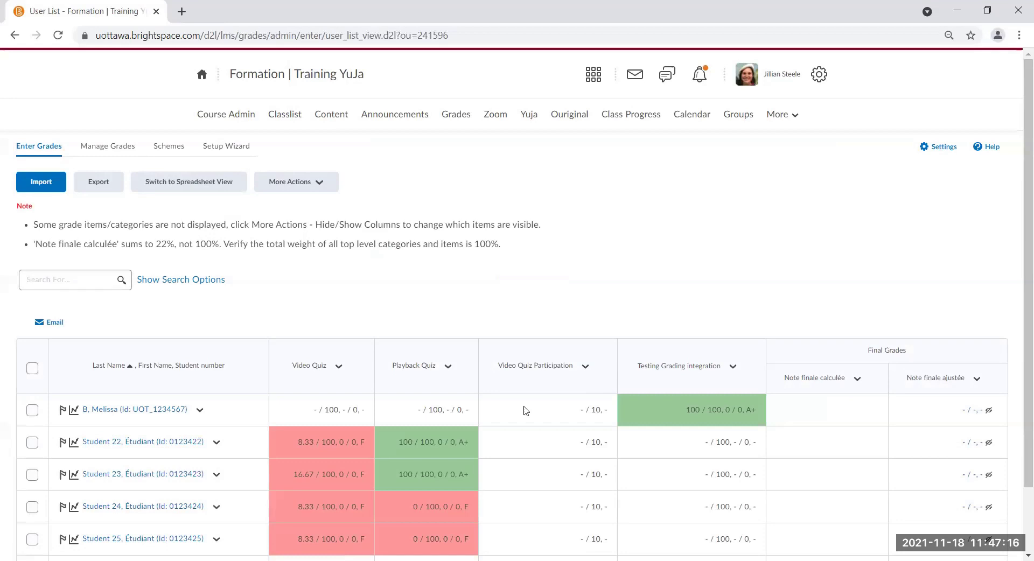
scroll(421, 269, "down", 2)
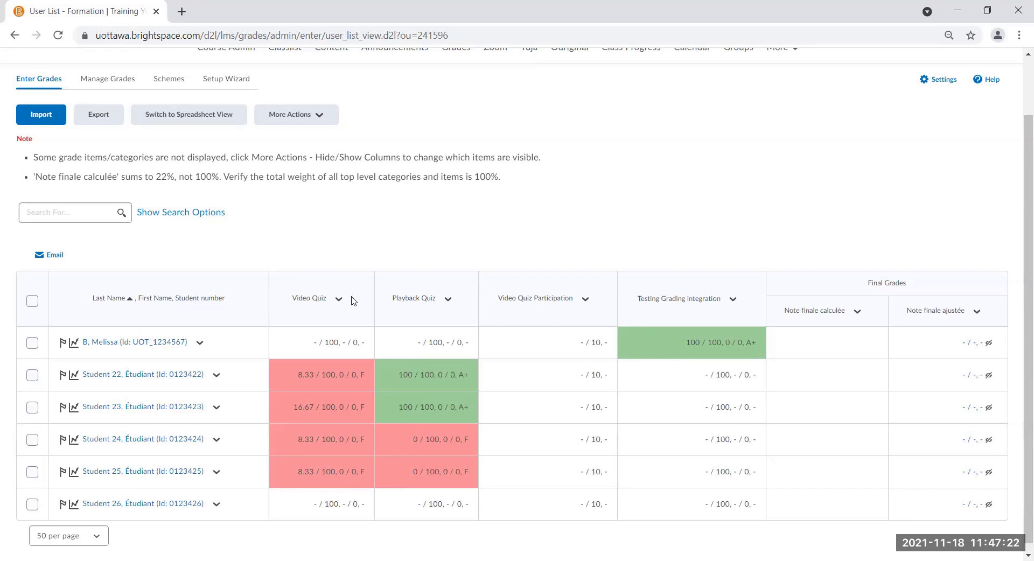
left_click(449, 298)
left_click(473, 325)
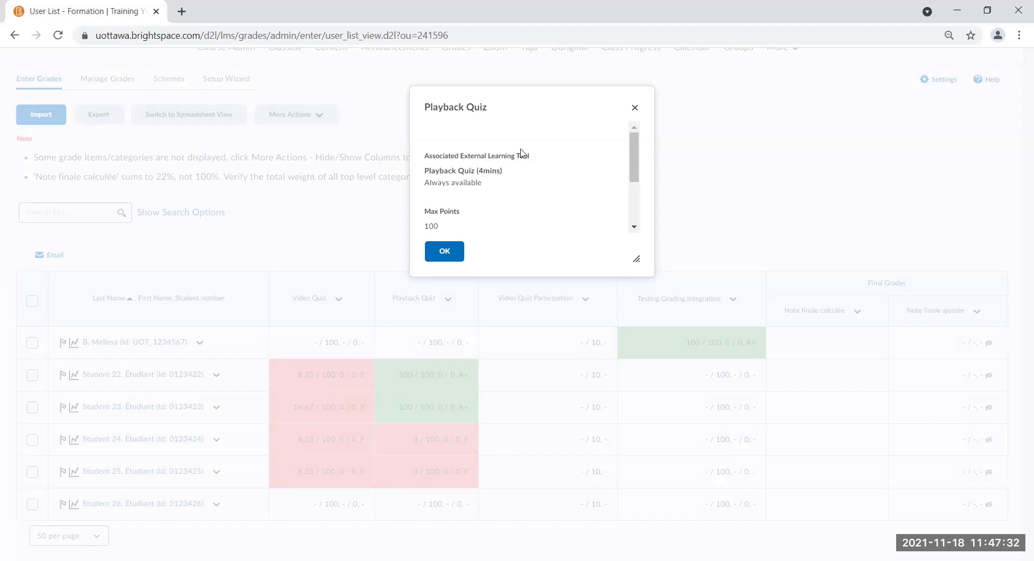
scroll(573, 169, "down", 2)
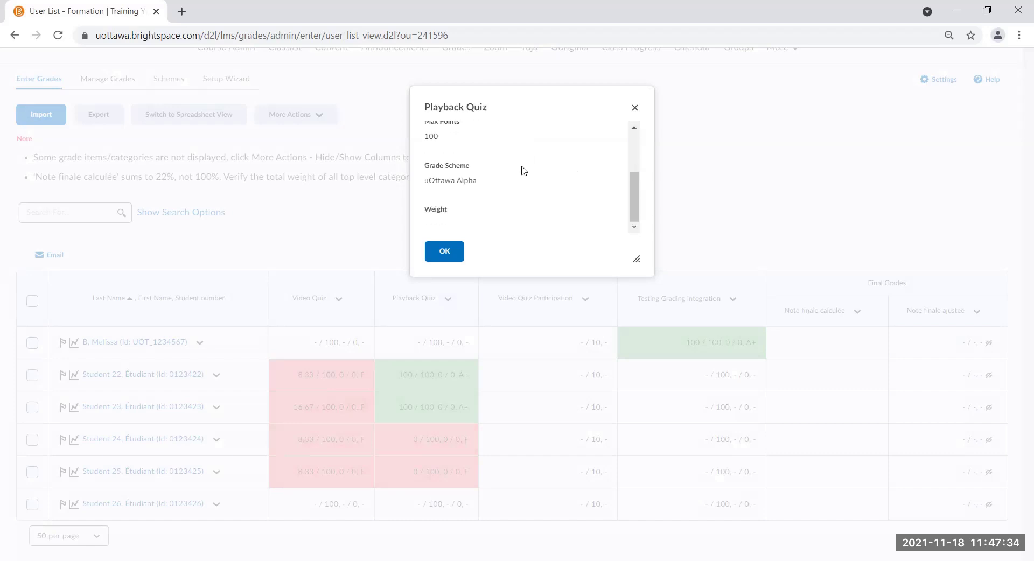
scroll(522, 169, "up", 2)
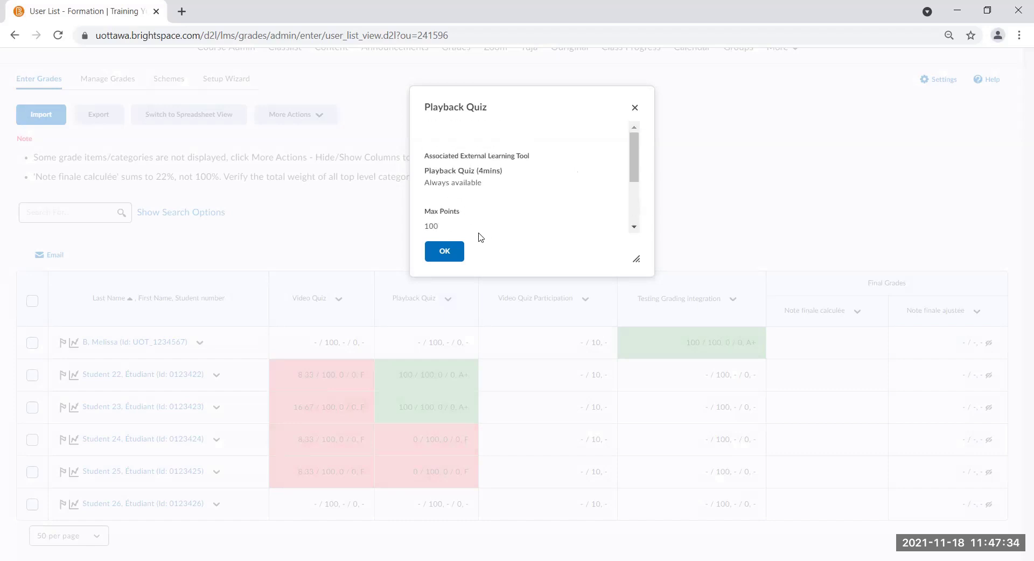
left_click(444, 251)
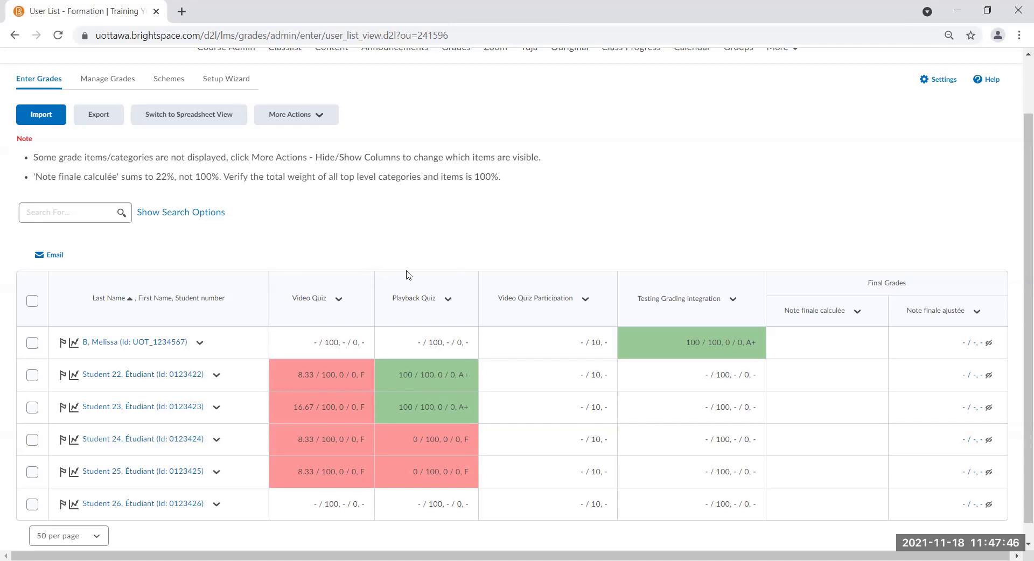
left_click(331, 301)
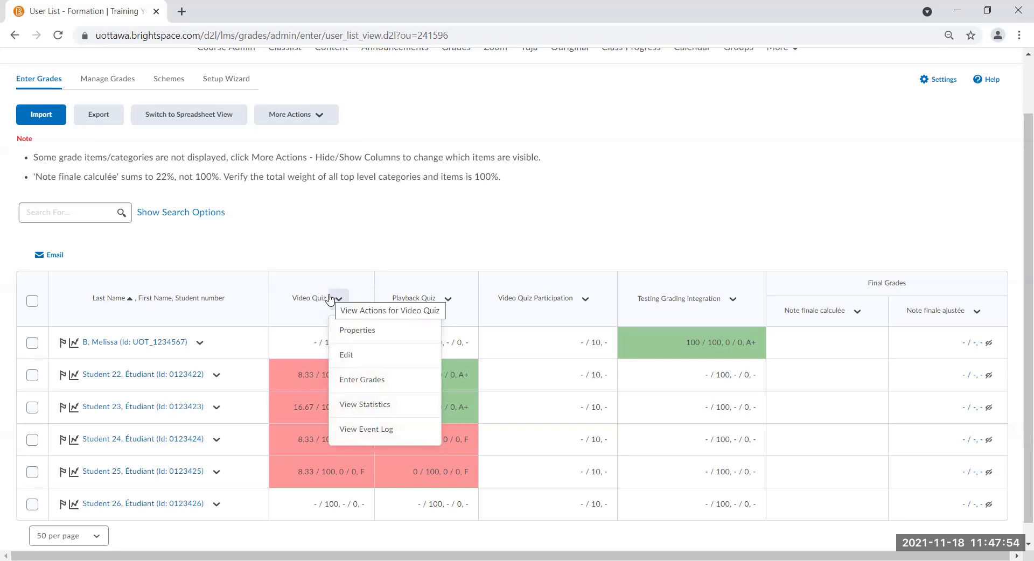
left_click(380, 285)
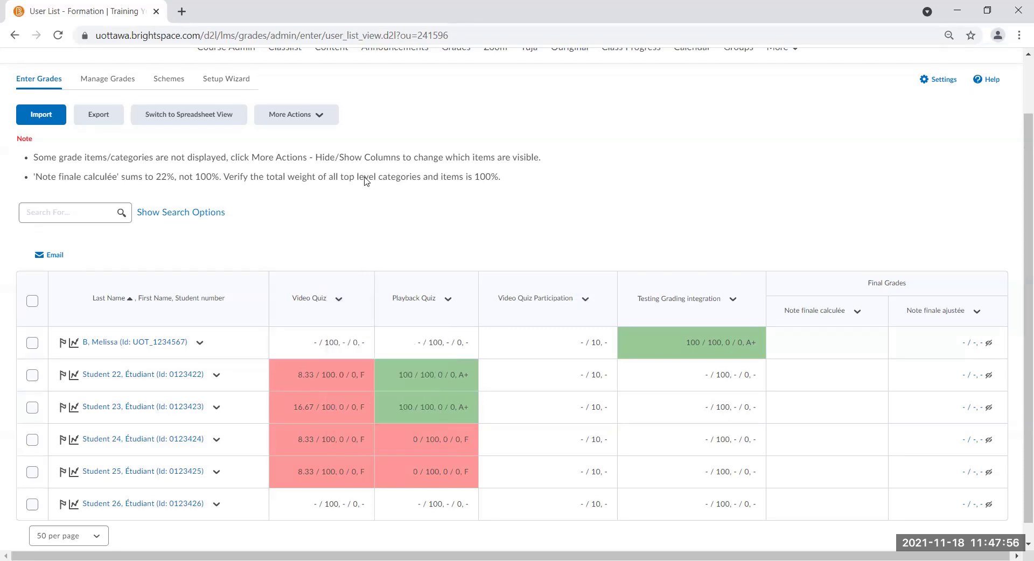
Step: Try marking Video Quiz Participation as Pass for Students 22 and 23 and Fail for Student 26 in the spreadsheet view, and discard the changes
left_click(174, 113)
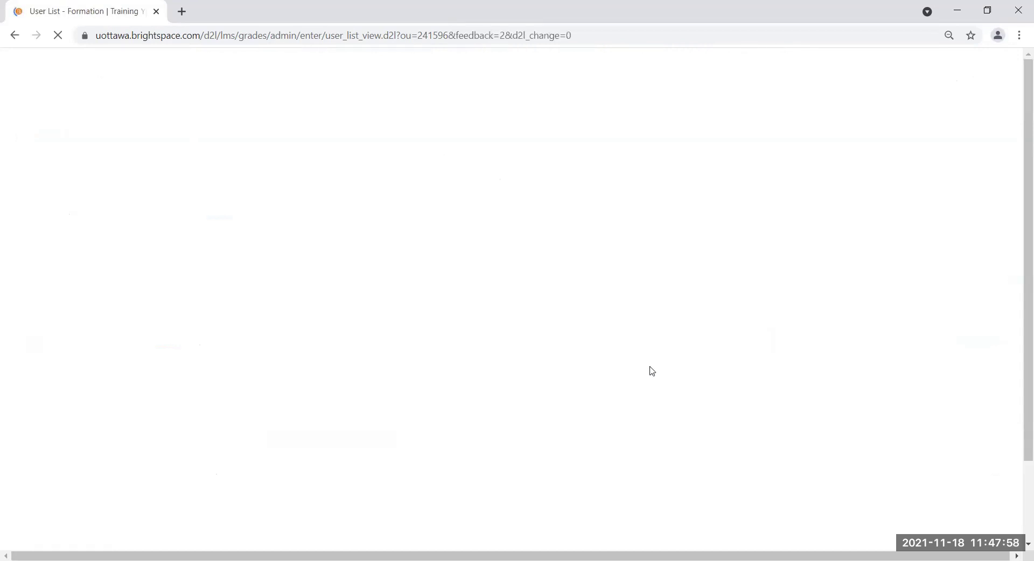
scroll(463, 354, "down", 2)
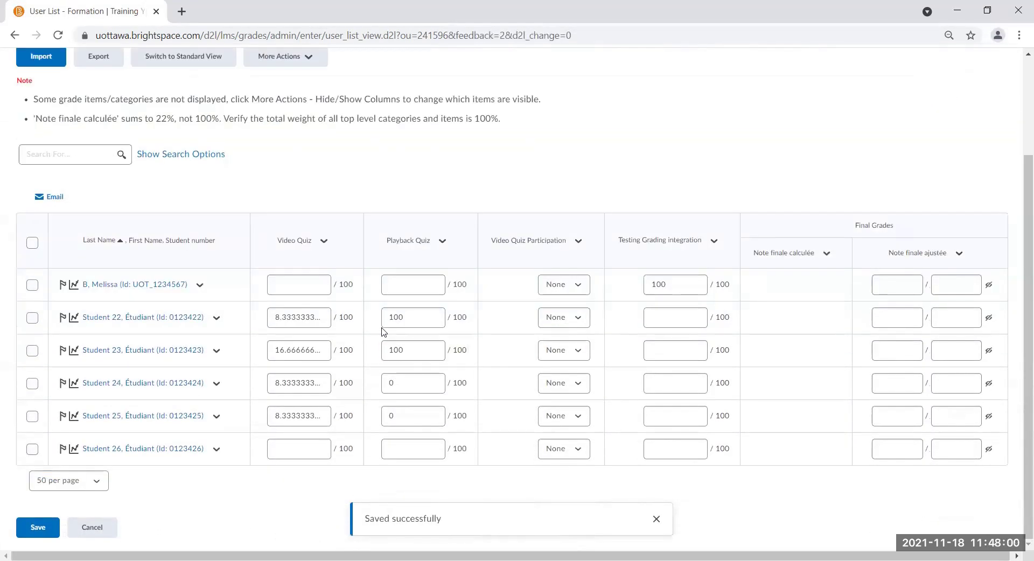
left_click(564, 317)
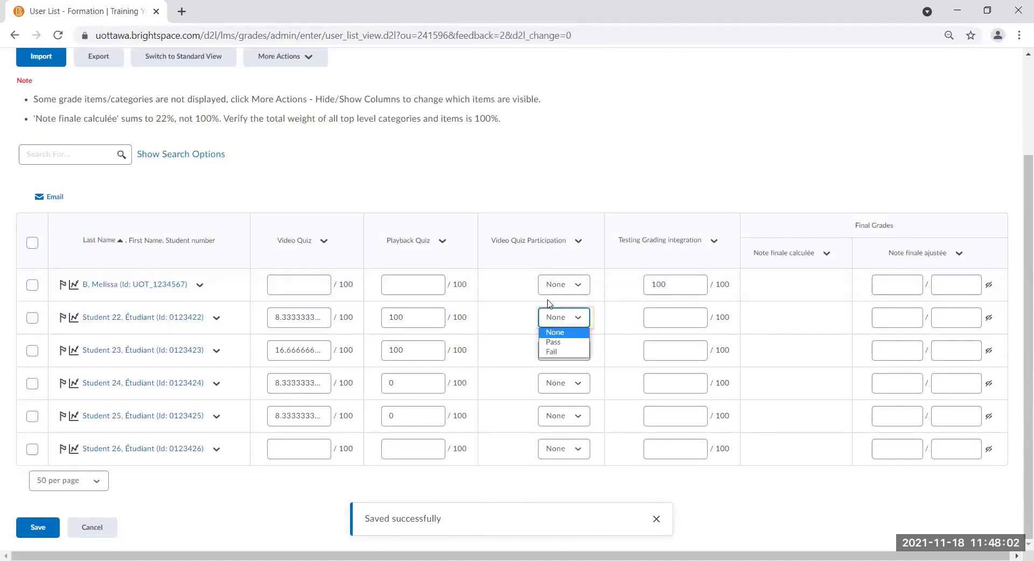
left_click(555, 344)
left_click(576, 351)
left_click(580, 375)
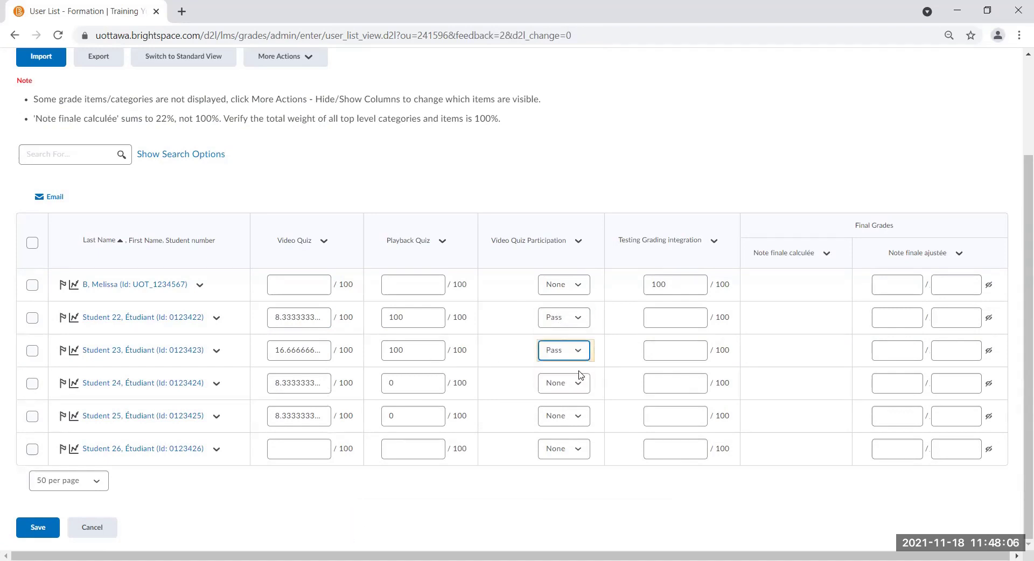
left_click(580, 444)
left_click(578, 490)
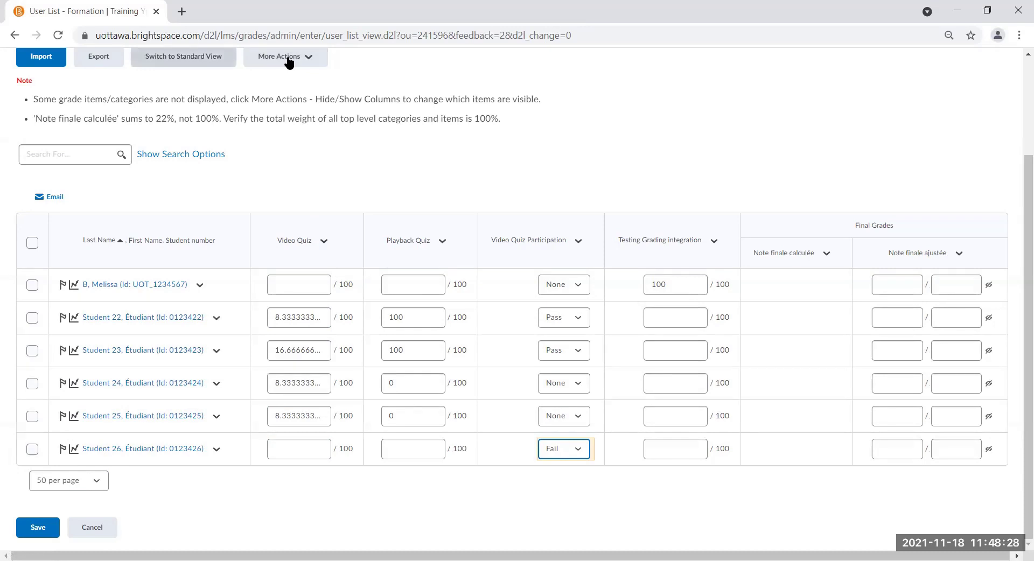
left_click(183, 56)
left_click(499, 192)
left_click(583, 110)
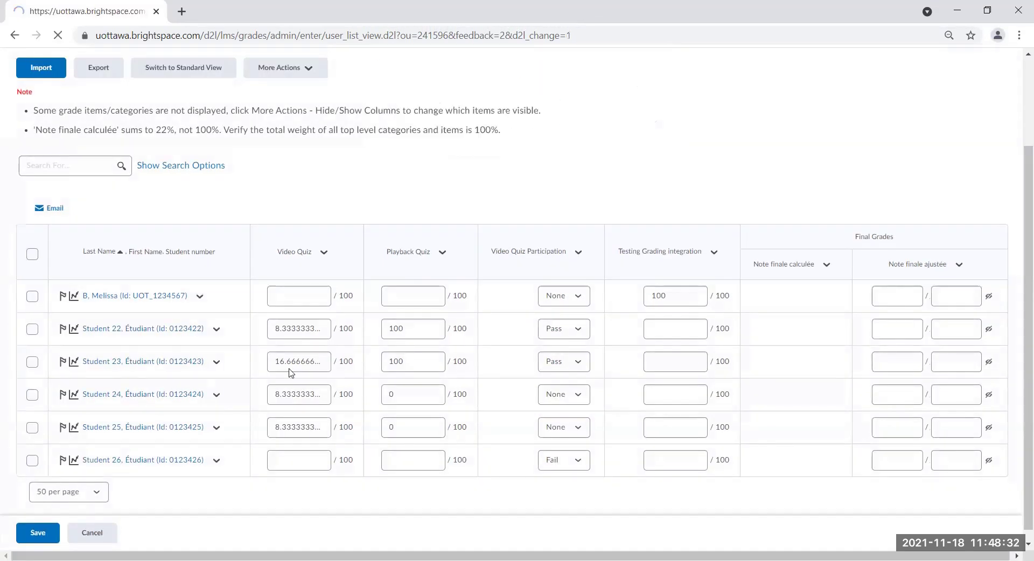
Step: Set the weight of the Video Quiz grade item to 2, and save and close the item
scroll(344, 302, "down", 2)
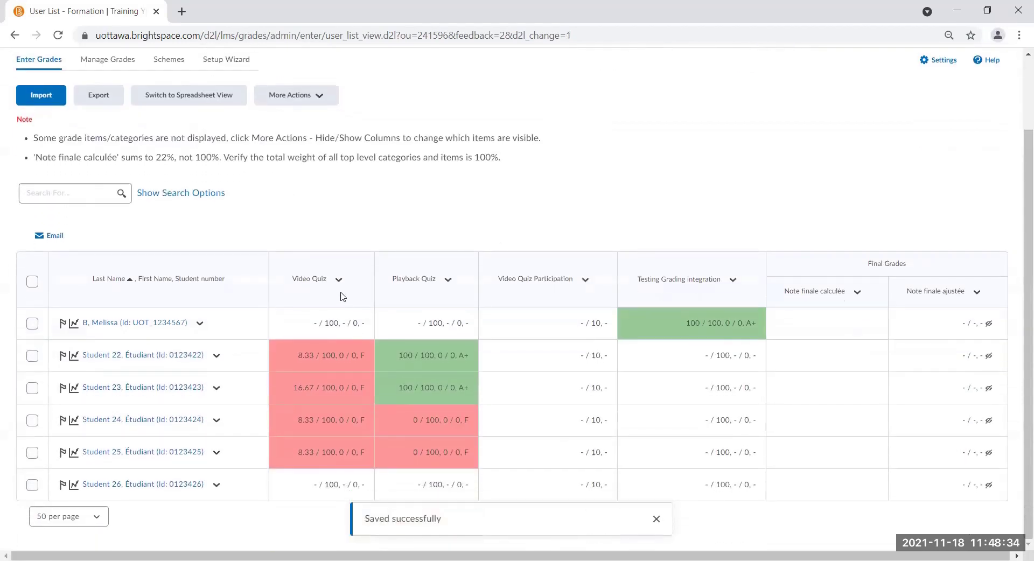
left_click(338, 279)
left_click(361, 336)
scroll(225, 414, "down", 3)
left_click(240, 368)
type("2")
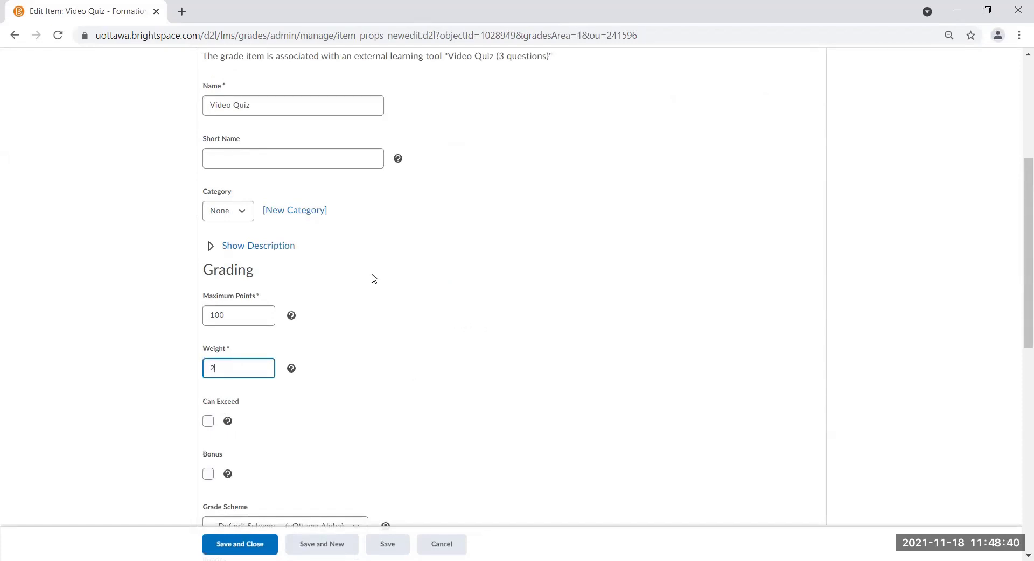
left_click(247, 546)
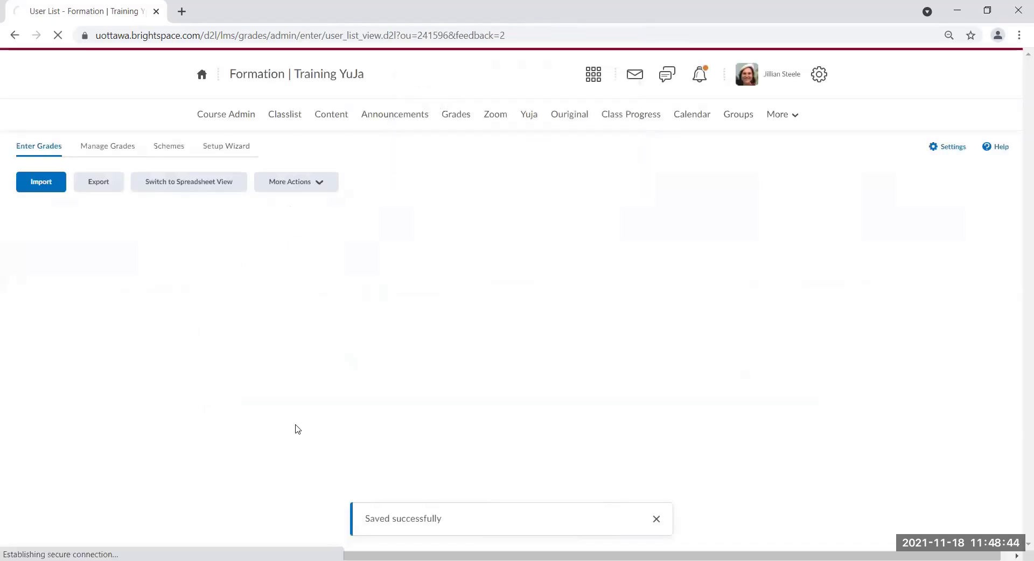
scroll(314, 415, "down", 3)
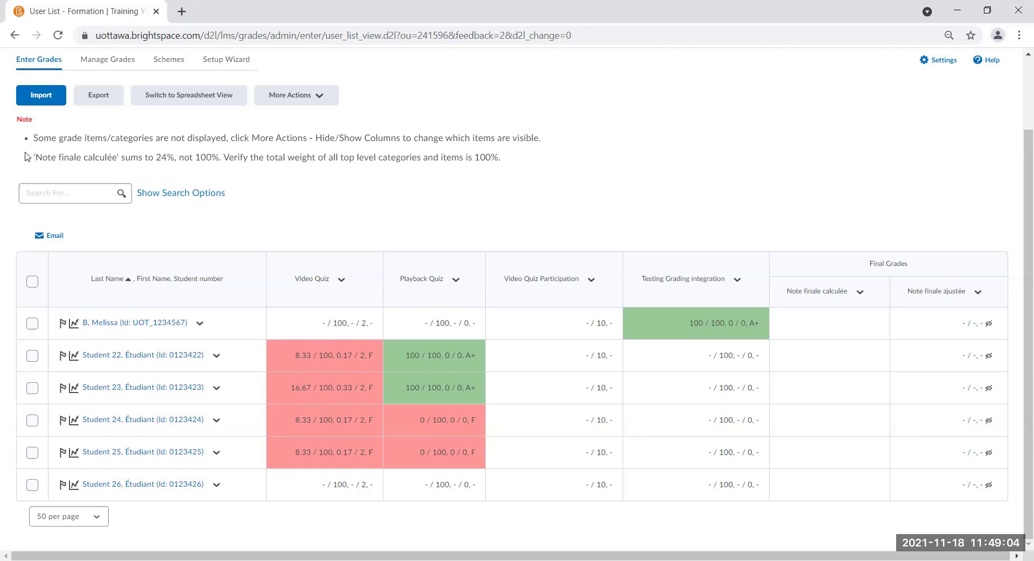
scroll(24, 154, "up", 2)
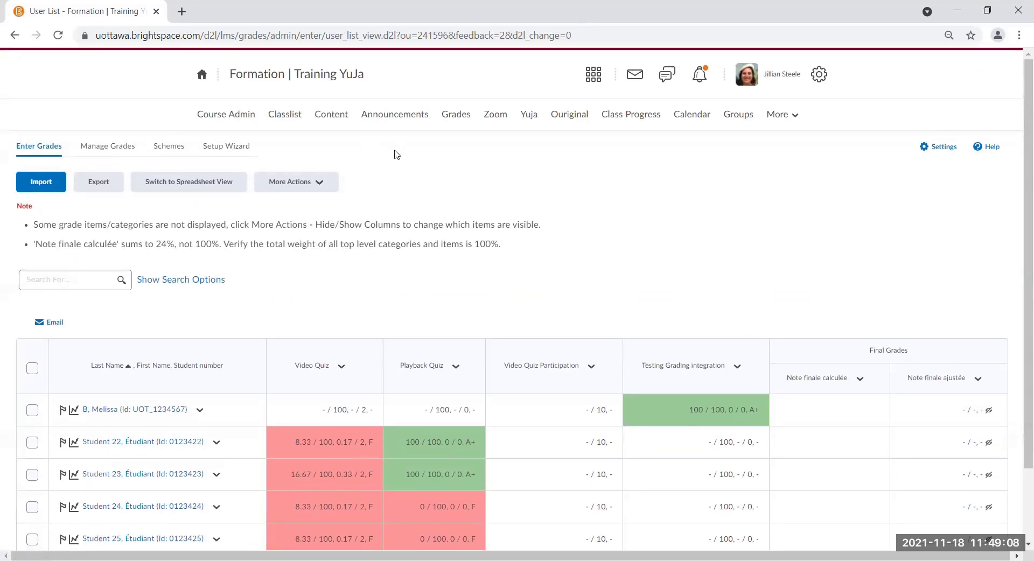
scroll(335, 233, "down", 2)
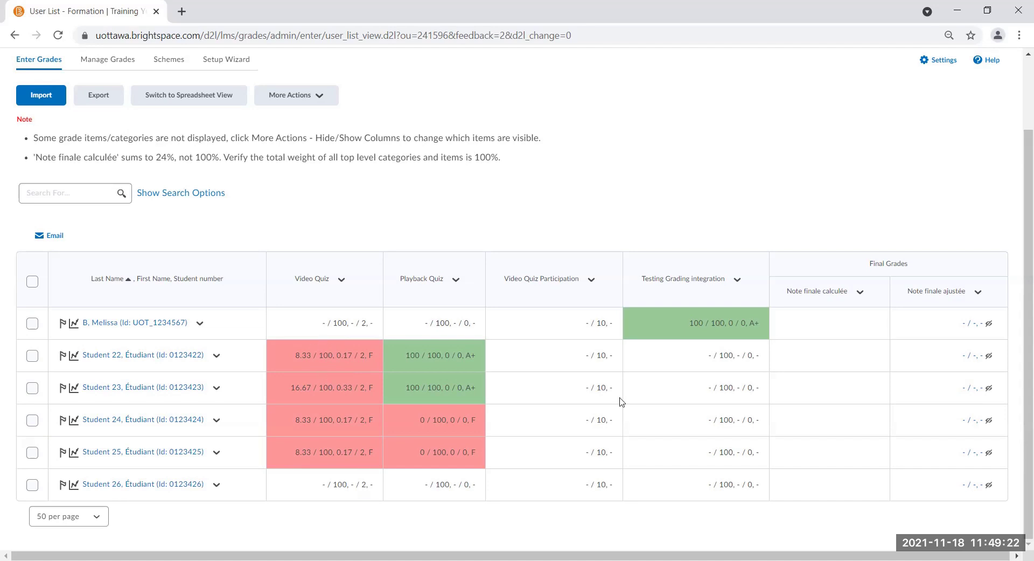
scroll(477, 398, "up", 3)
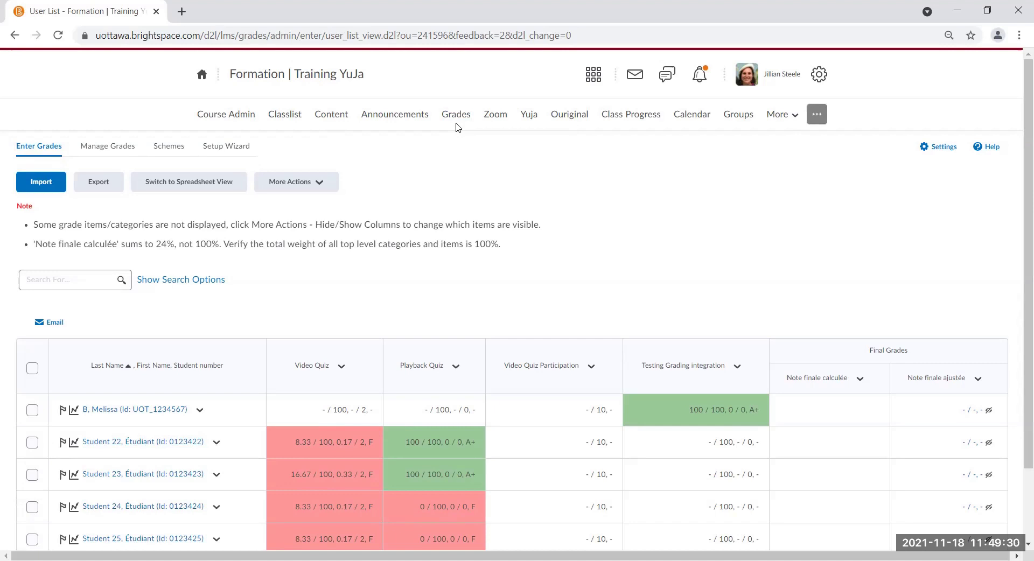
Step: Switch to the YuJa Media Library and open the Grade Book in Usage & Analytics
key("alt+Tab")
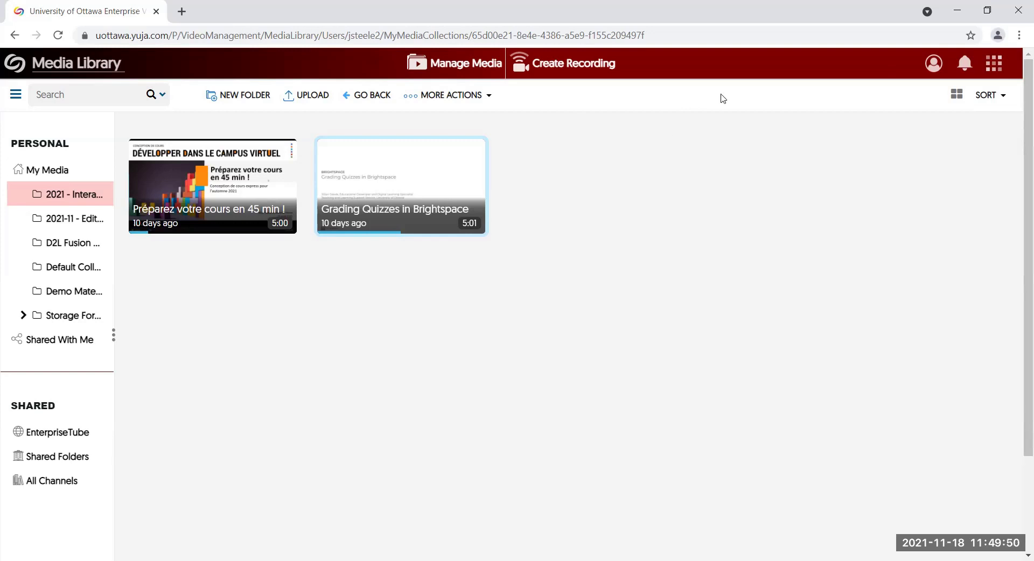
left_click(997, 72)
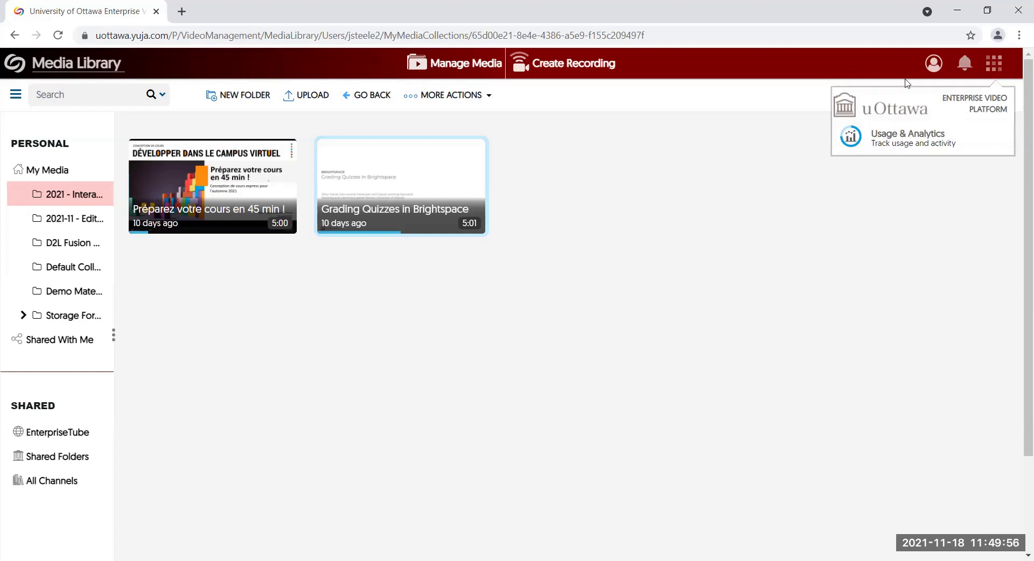
left_click(951, 145)
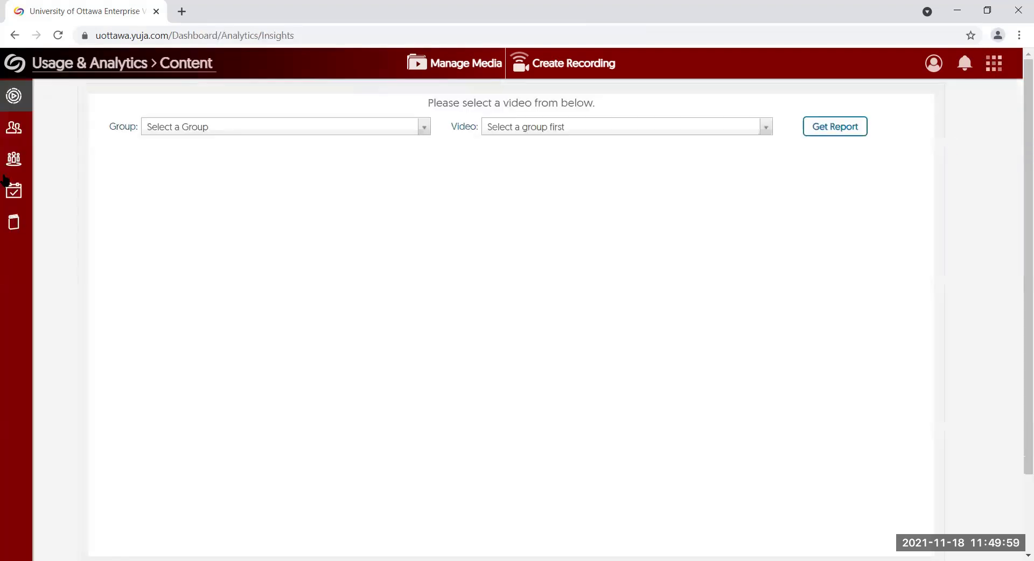
mouse_move(12, 157)
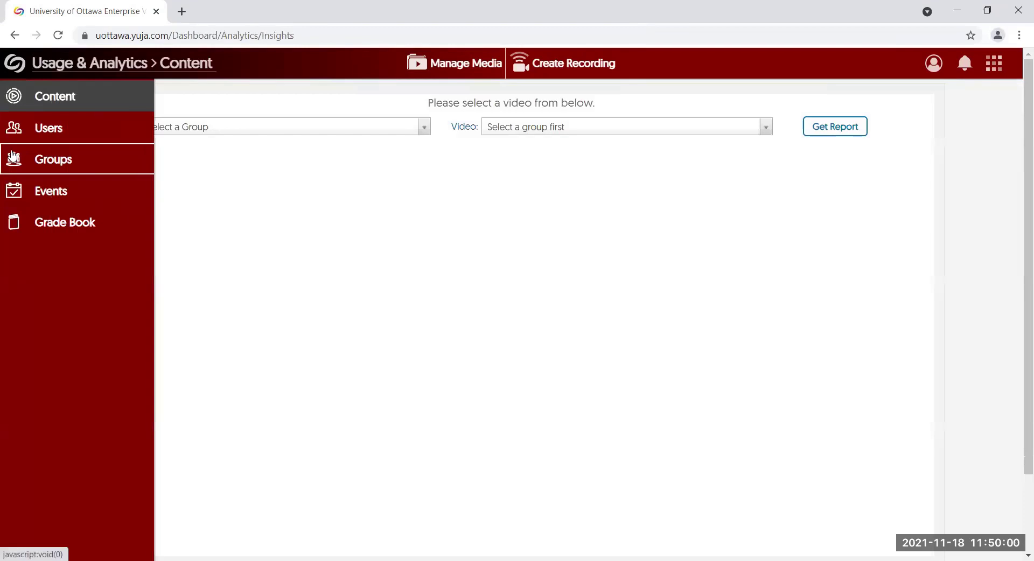
left_click(139, 228)
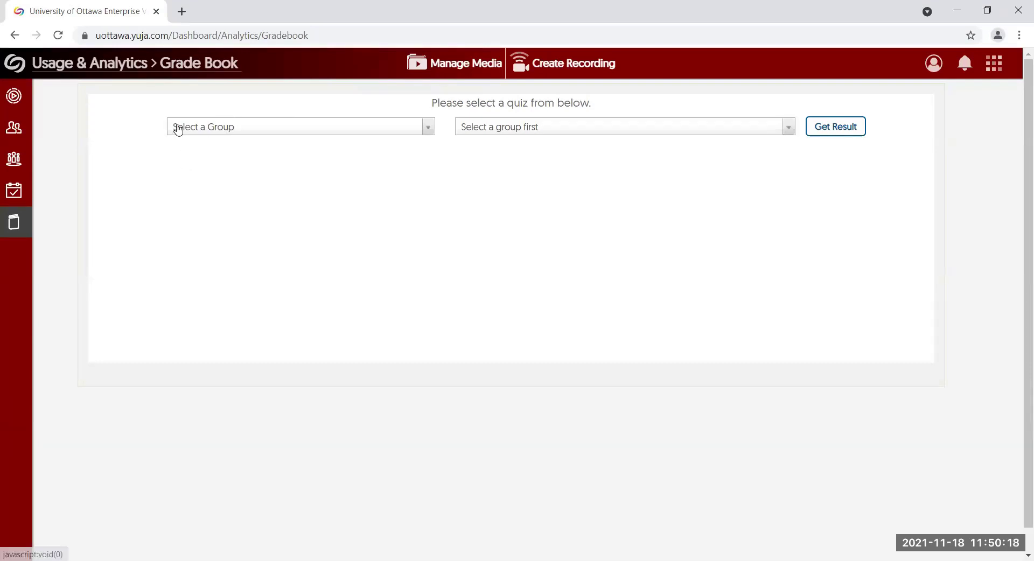
Step: Get the Grade Book results of Video Quiz (3 questions) for the group cc001075 - Formation | Training YuJa
left_click(216, 129)
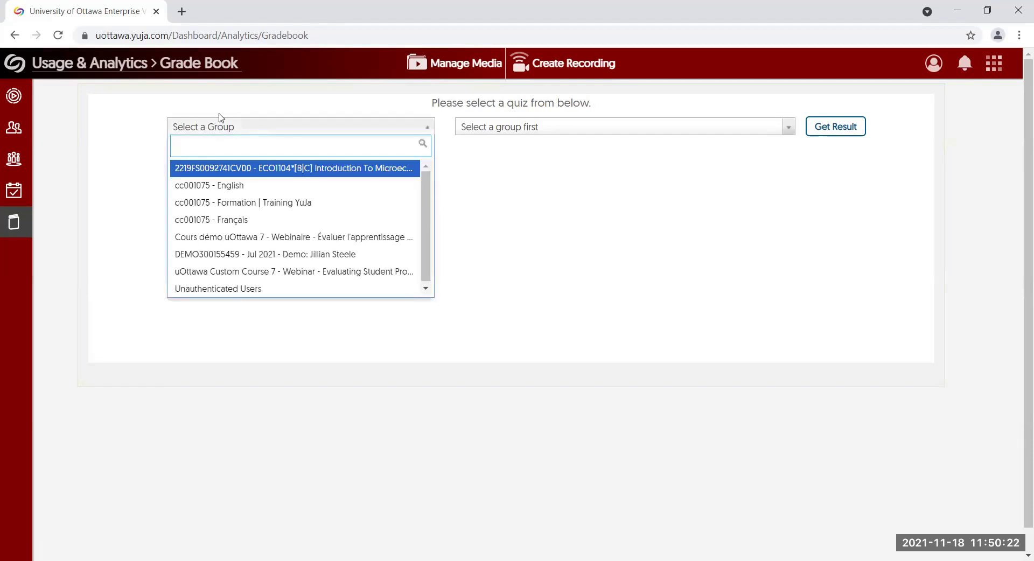
left_click(307, 207)
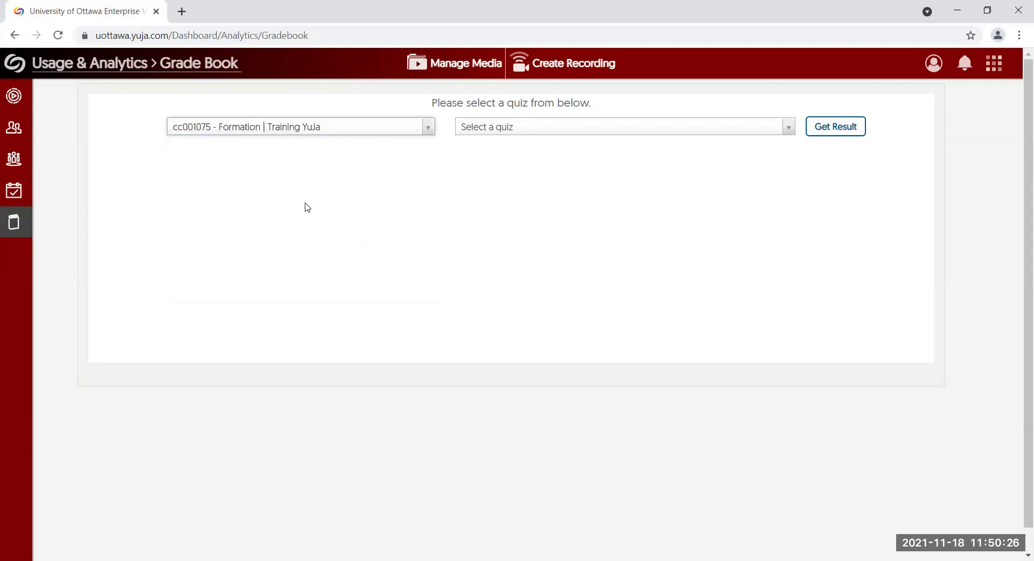
left_click(529, 127)
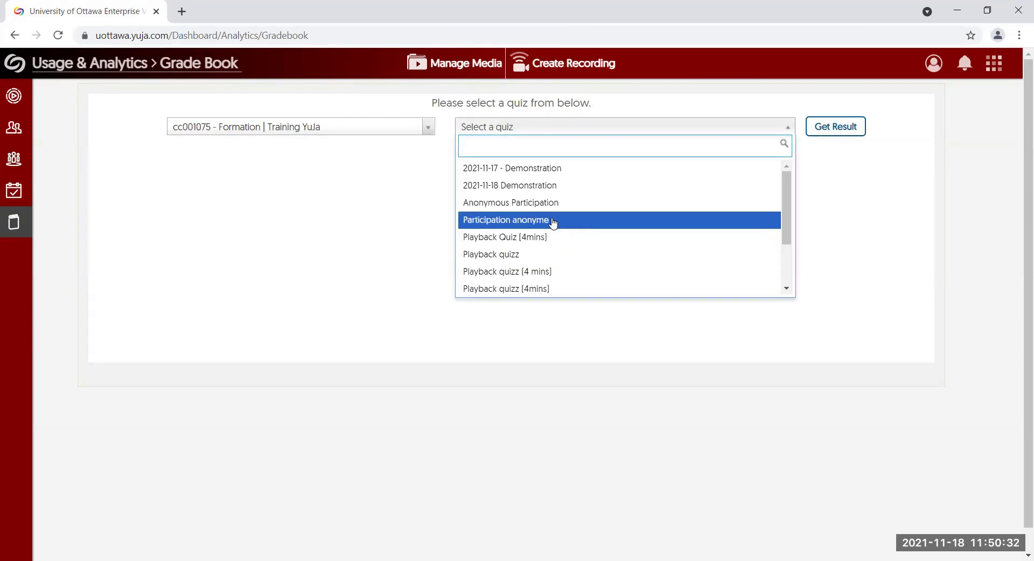
scroll(538, 226, "down", 3)
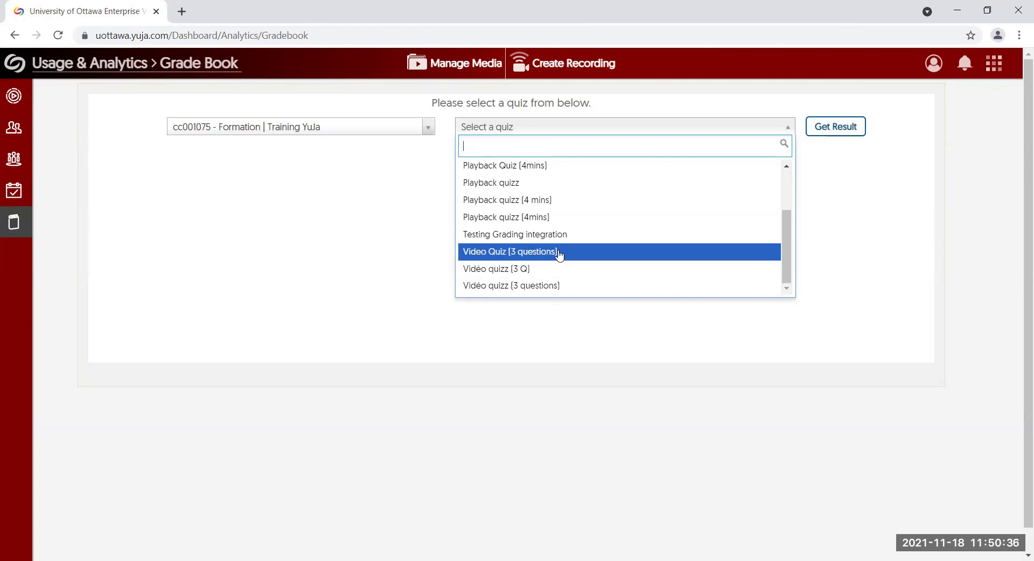
left_click(533, 251)
left_click(849, 128)
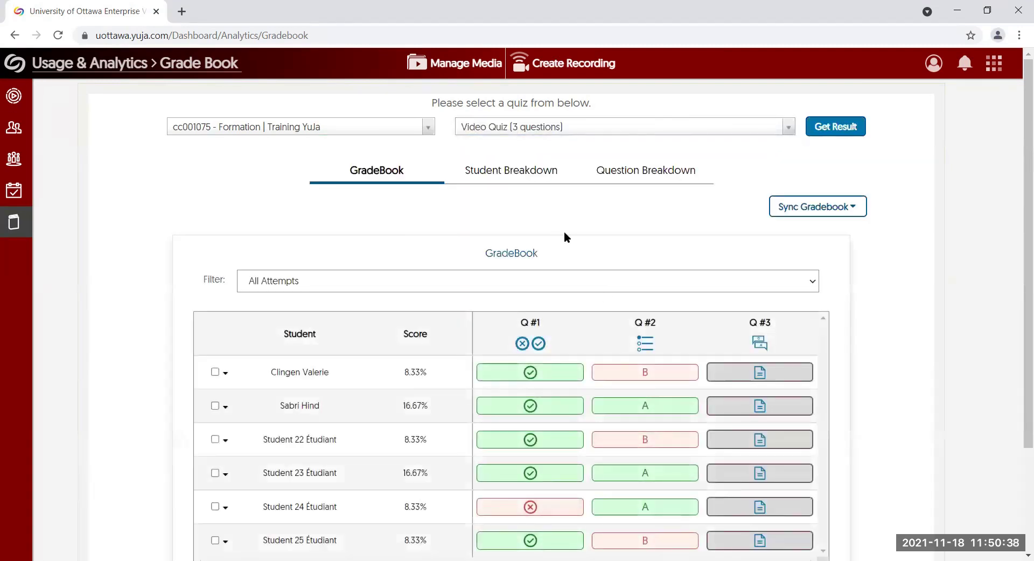
Step: Examine the quiz answers in the GradeBook table and expand the attempts of Student 23
scroll(718, 233, "down", 3)
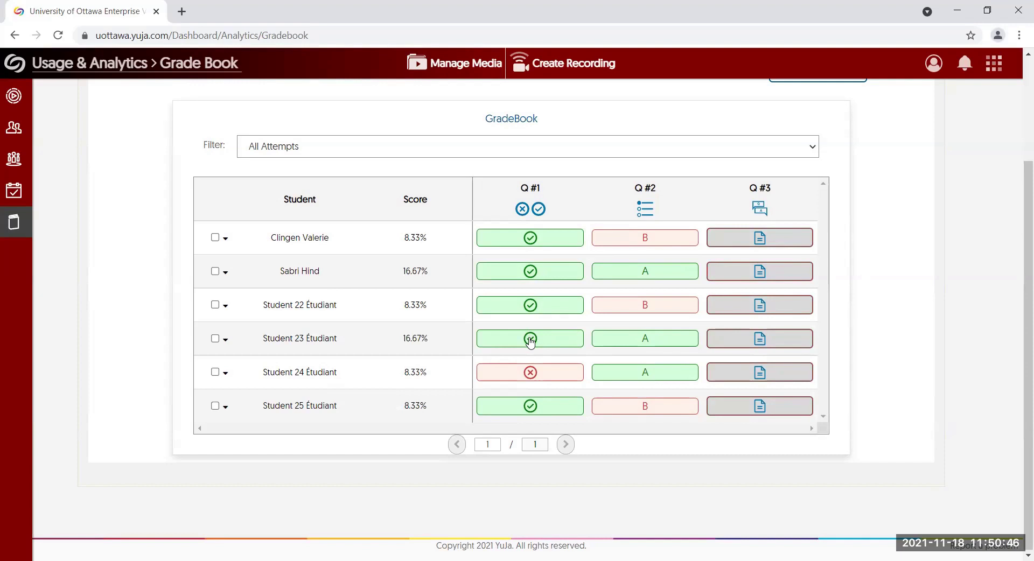
mouse_move(656, 349)
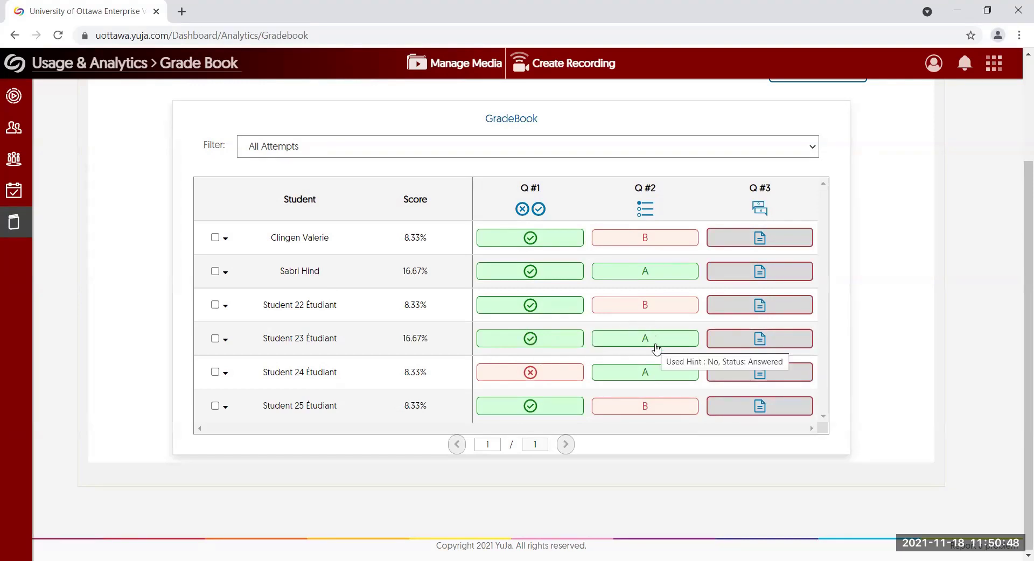
left_click(579, 345)
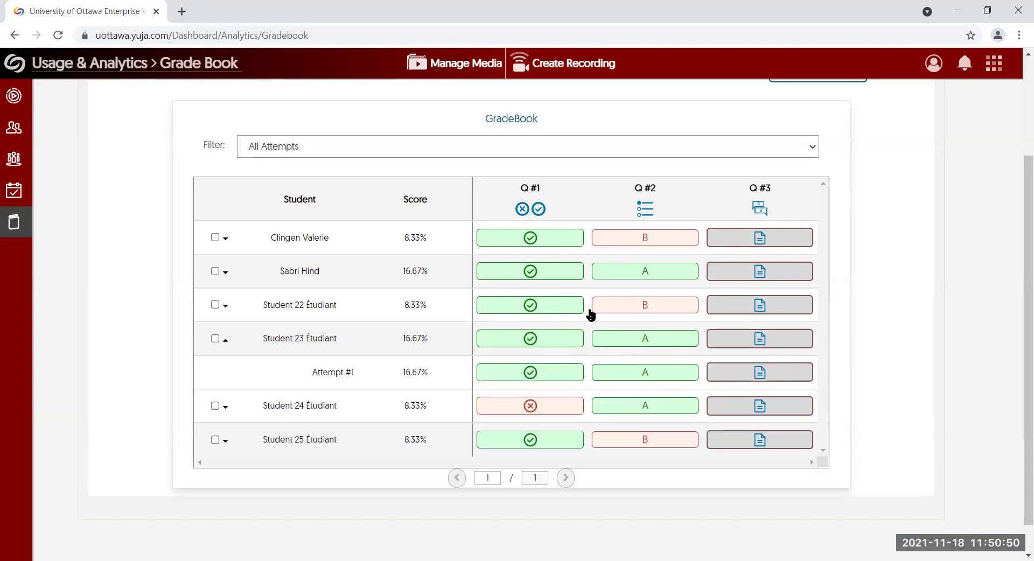
Step: Examine Student 23's attempt answers in the GradeBook table, then expand and collapse the attempts of Student 24
left_click_drag(645, 376, 655, 378)
left_click(654, 382)
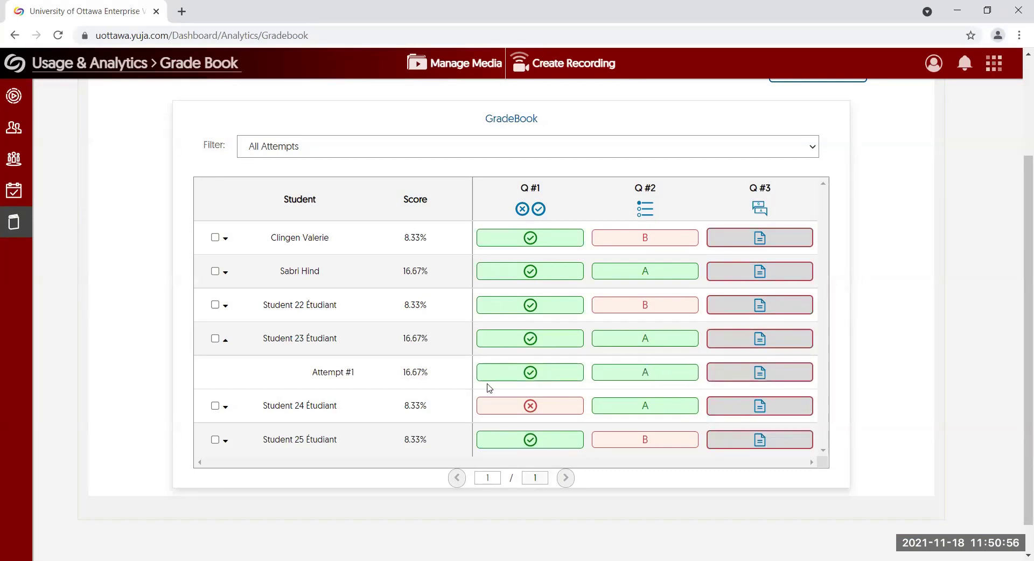
left_click_drag(521, 373, 576, 373)
left_click(577, 373)
left_click(530, 405)
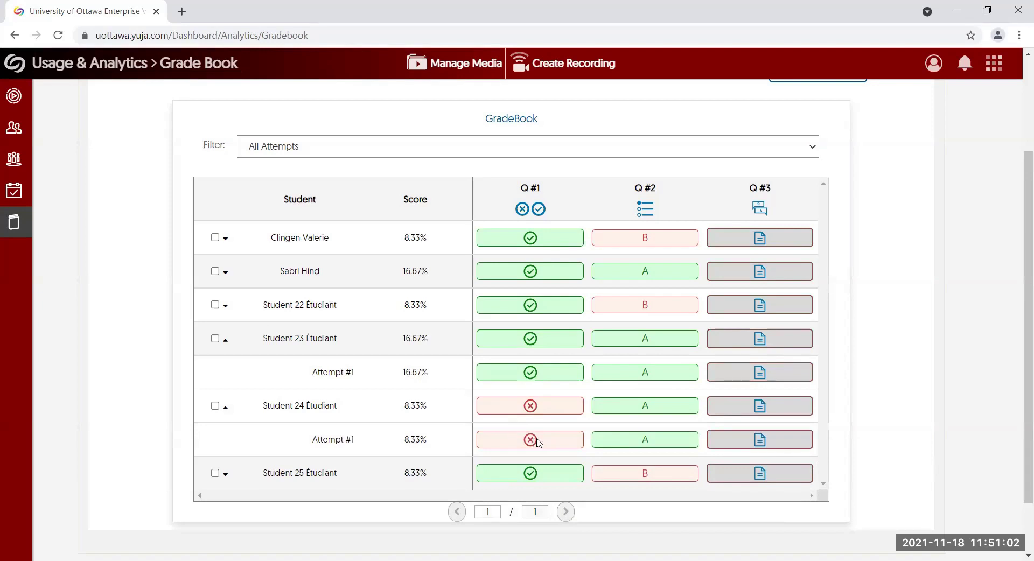
left_click(565, 417)
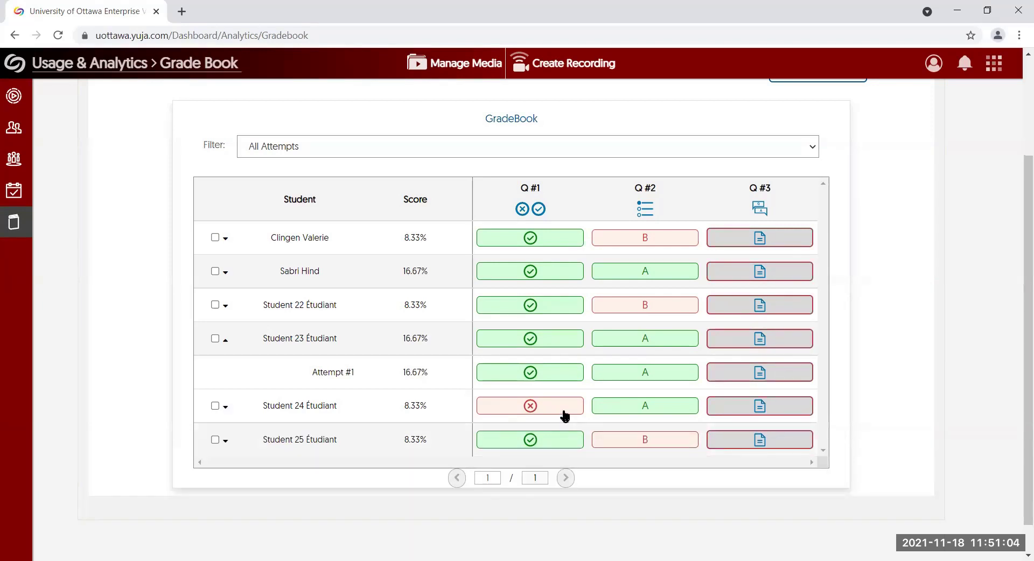
Step: Grade Student 23's Q #3 written answer from Attempt #1 as Correct and save the grade
scroll(824, 388, "up", 3)
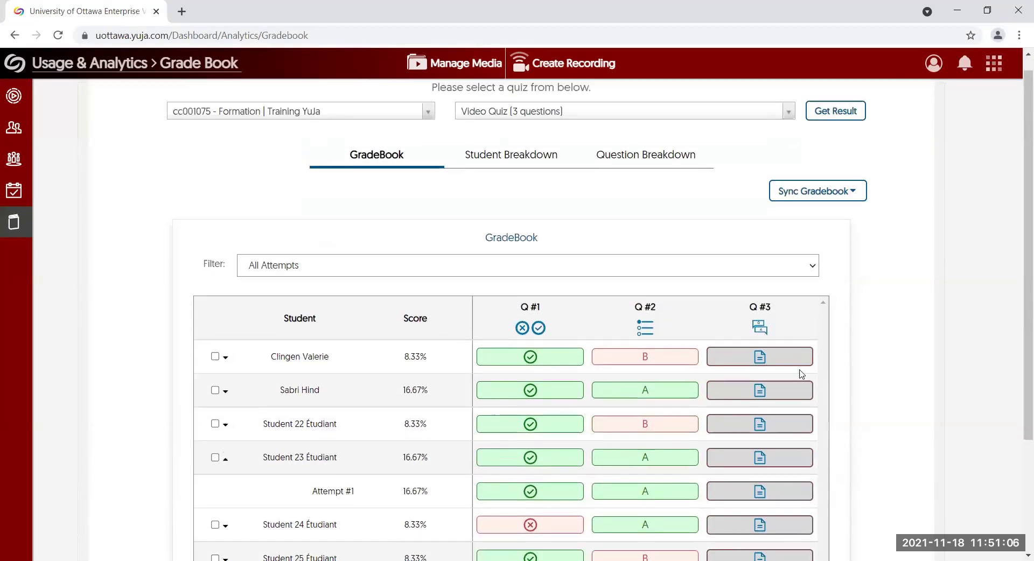
scroll(802, 374, "down", 2)
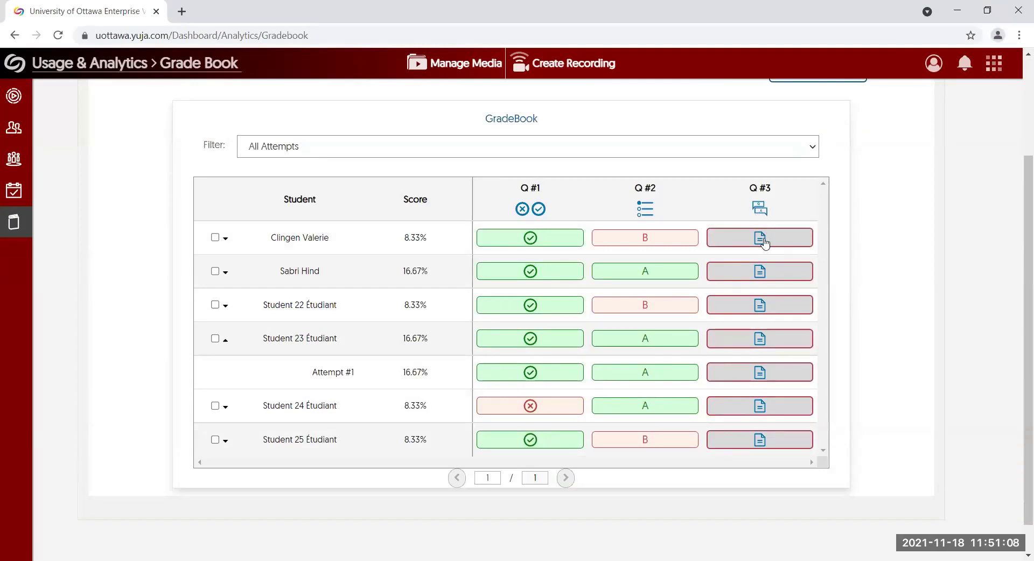
left_click(755, 371)
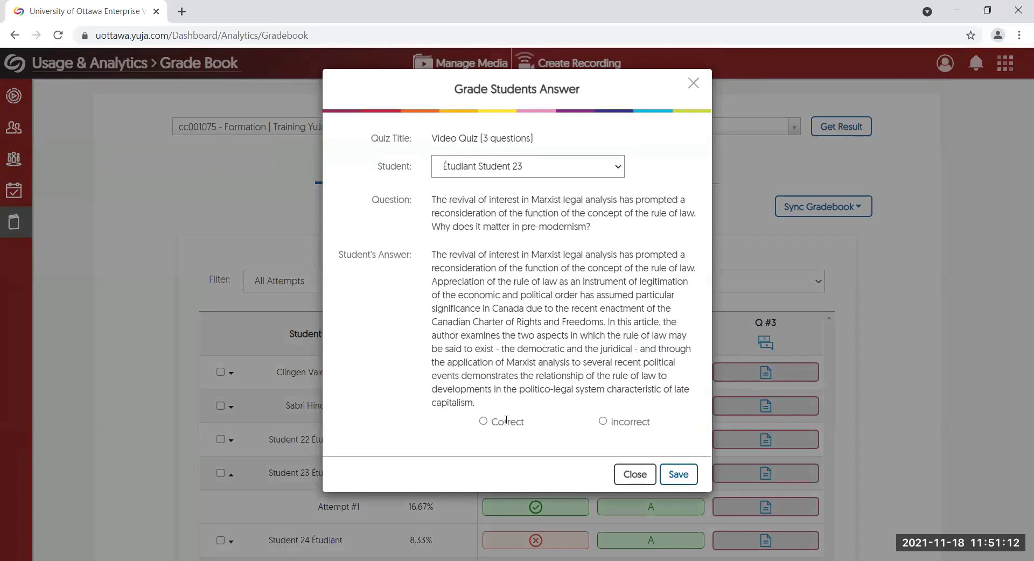
left_click(484, 423)
left_click(604, 423)
left_click(676, 474)
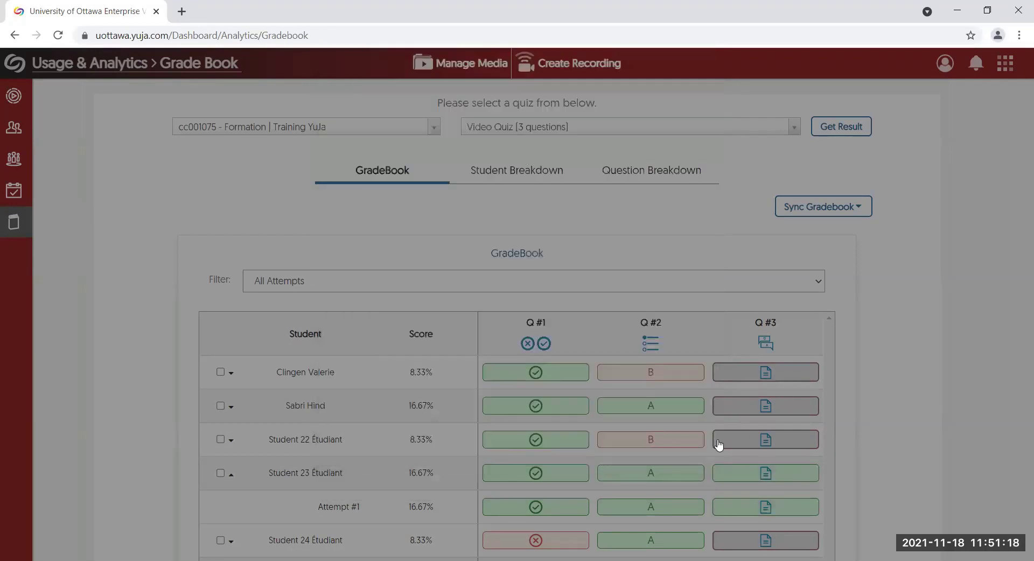
Step: Run the On-Demand LMS Quiz Gradebook Sync for the quiz results
scroll(720, 445, "down", 3)
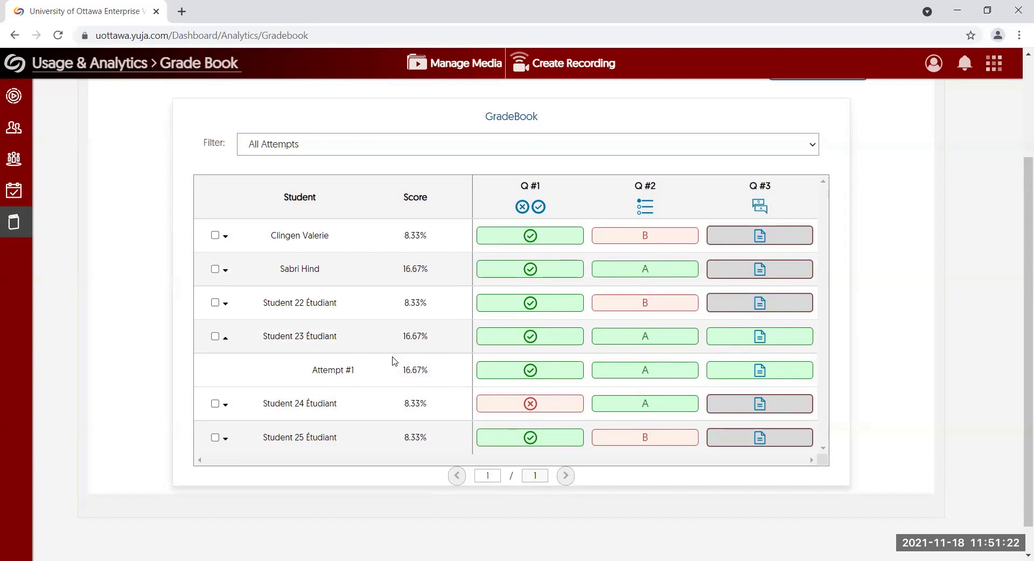
scroll(392, 362, "down", 1)
scroll(399, 372, "up", 2)
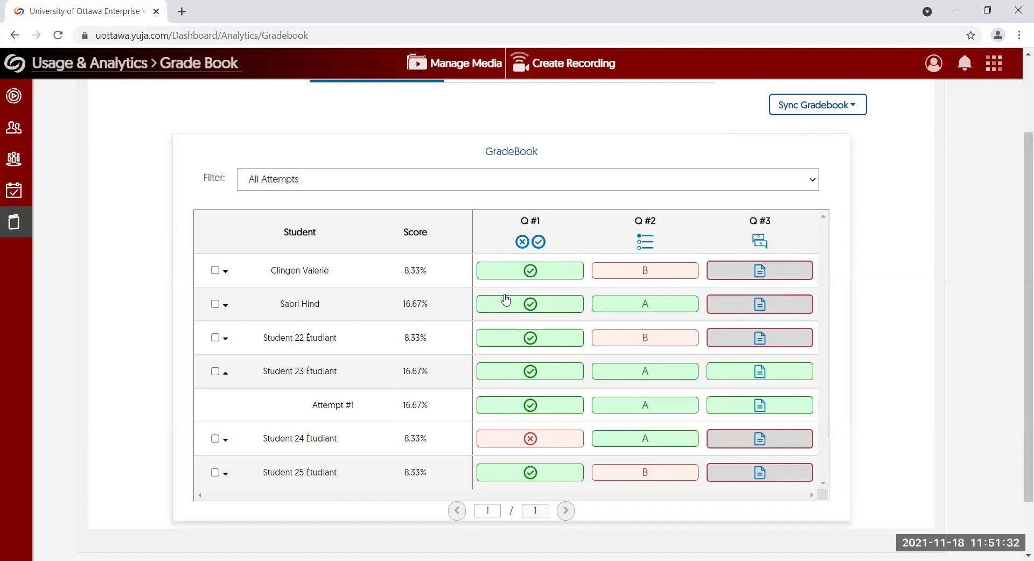
left_click(818, 105)
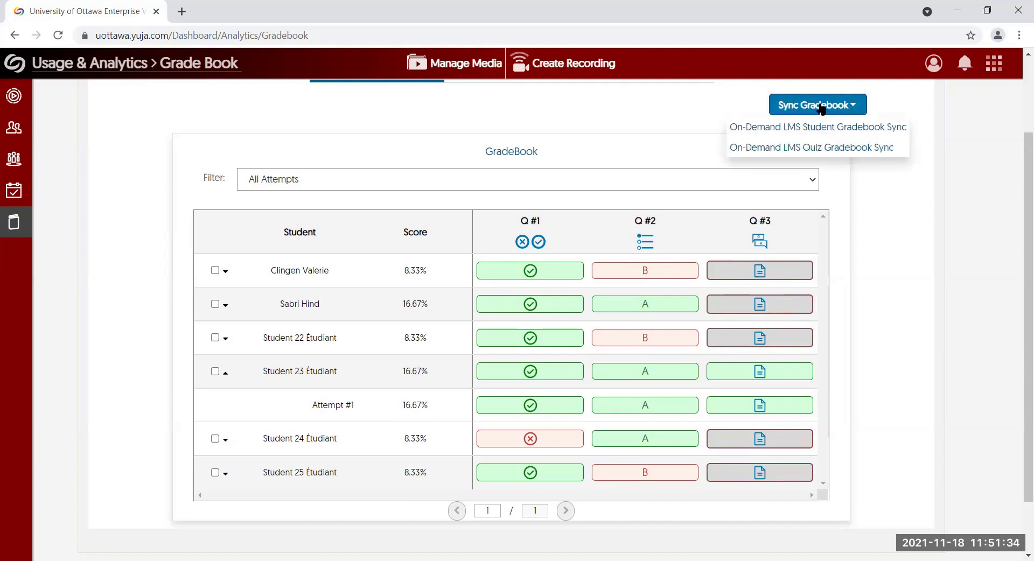
left_click(831, 149)
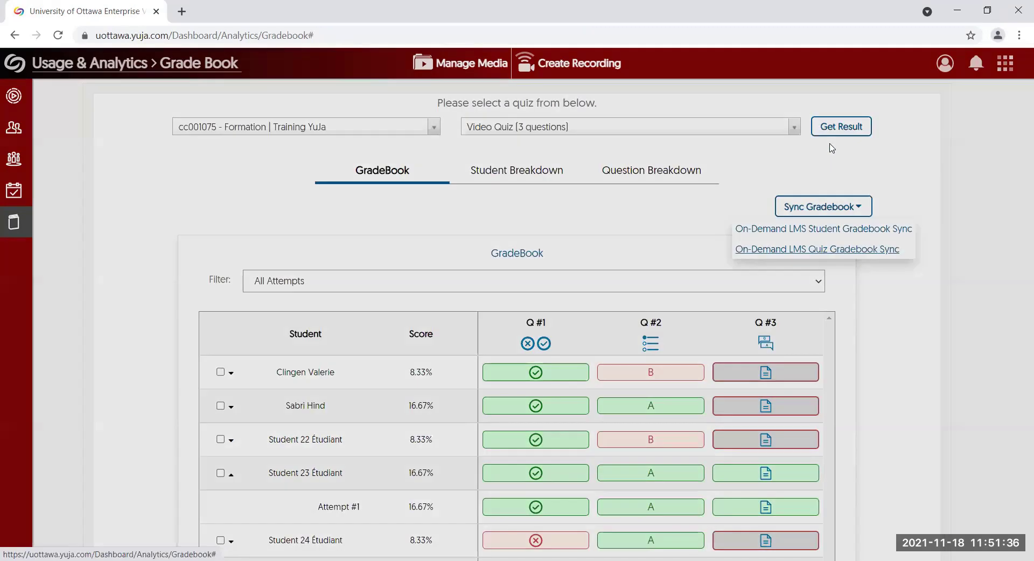
left_click(682, 205)
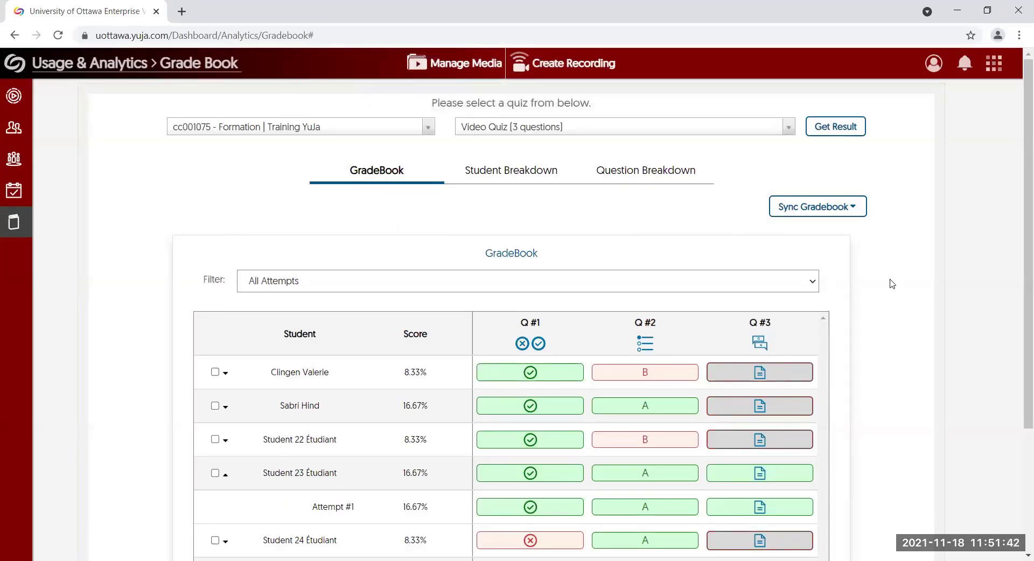
Step: Review the Question Breakdown of the quiz as a chart and as a table, and return to the chart
scroll(873, 271, "down", 1)
scroll(808, 258, "up", 1)
left_click(628, 179)
scroll(628, 348, "down", 1)
mouse_move(522, 298)
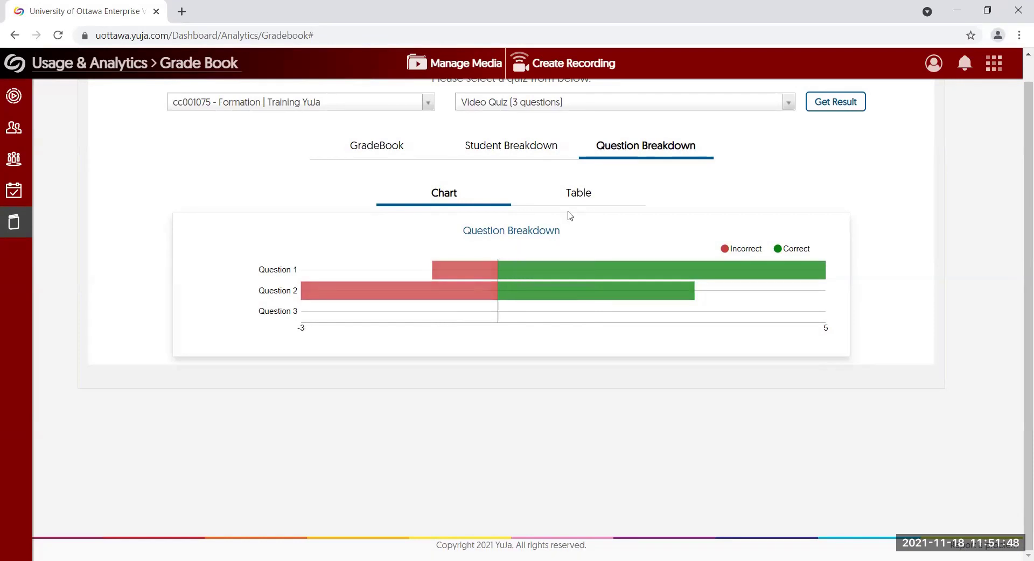
left_click(585, 197)
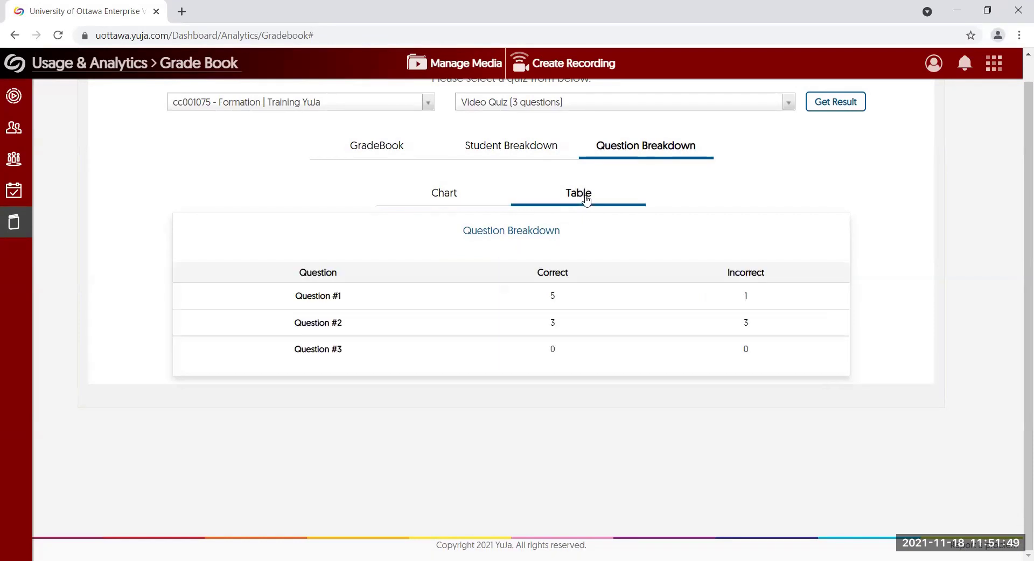
left_click(468, 194)
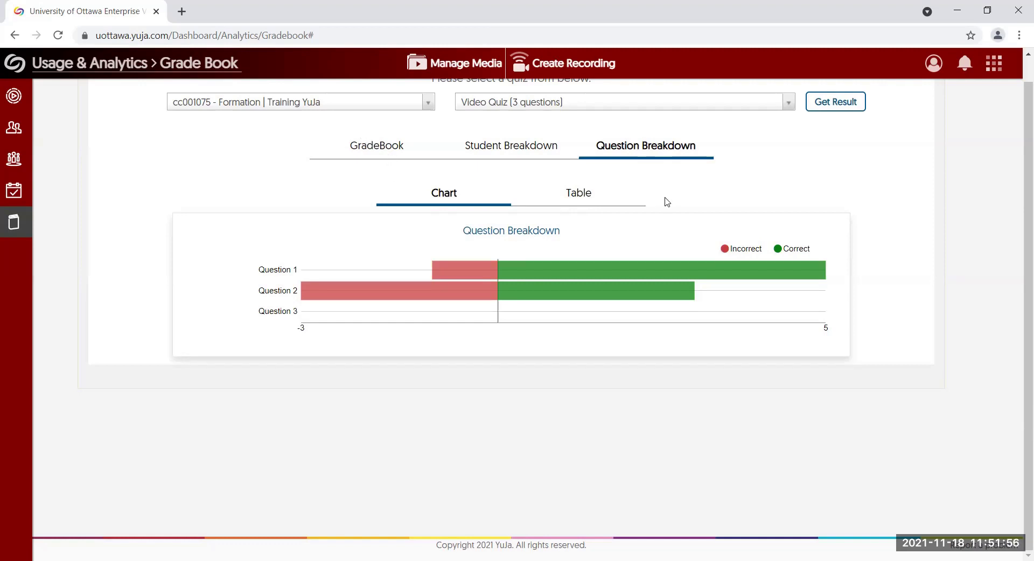
Step: Get the Grade Book results of the Anonymous Participation quiz for the Unauthenticated Users group
scroll(593, 199, "up", 1)
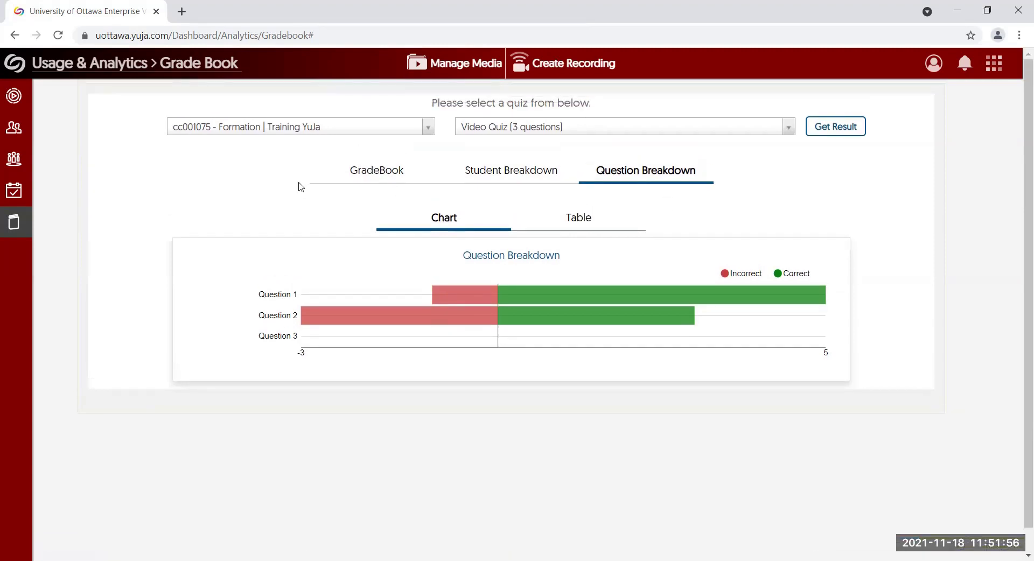
left_click(289, 125)
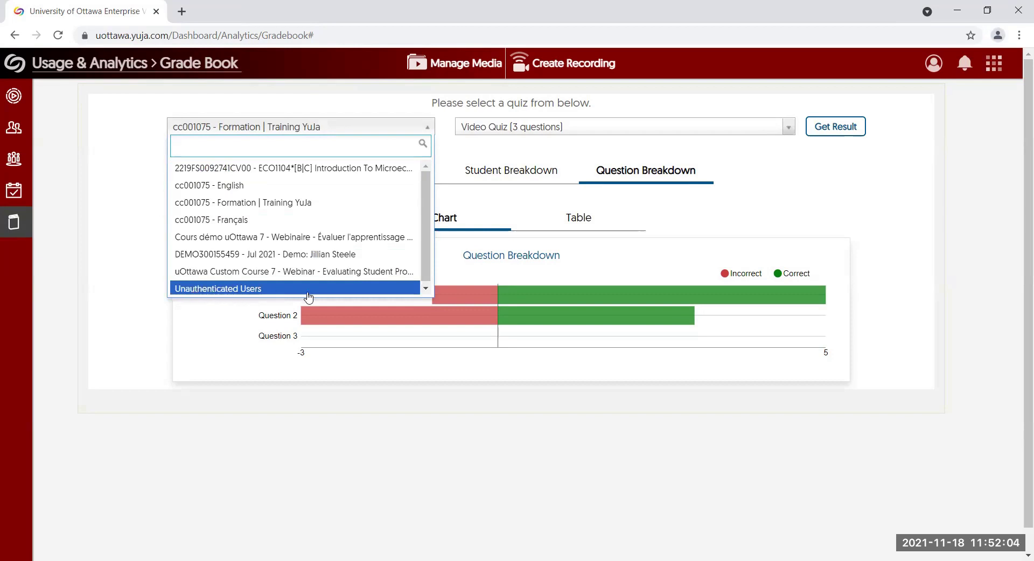
left_click(310, 293)
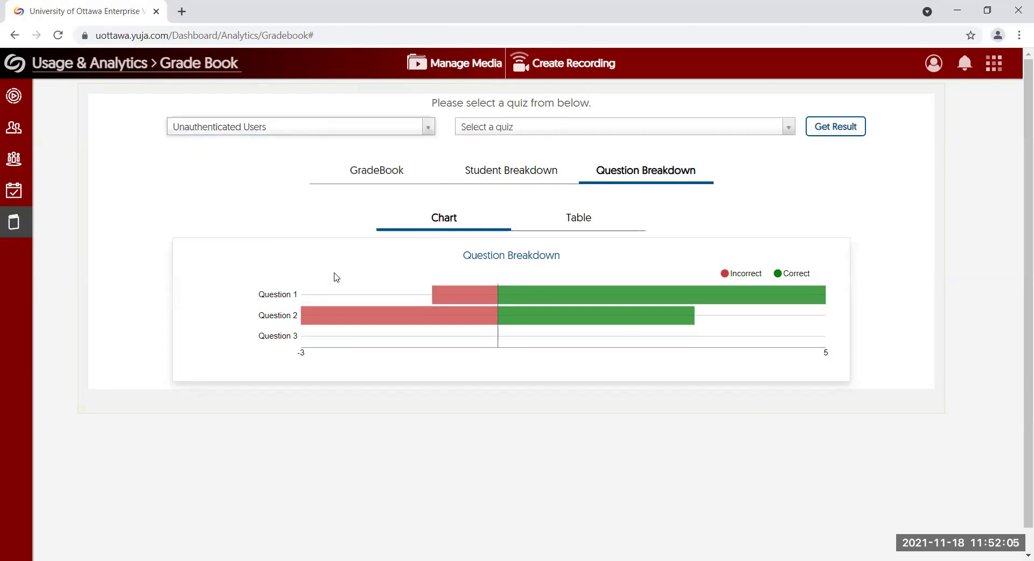
left_click(566, 128)
scroll(549, 205, "down", 3)
scroll(549, 205, "up", 3)
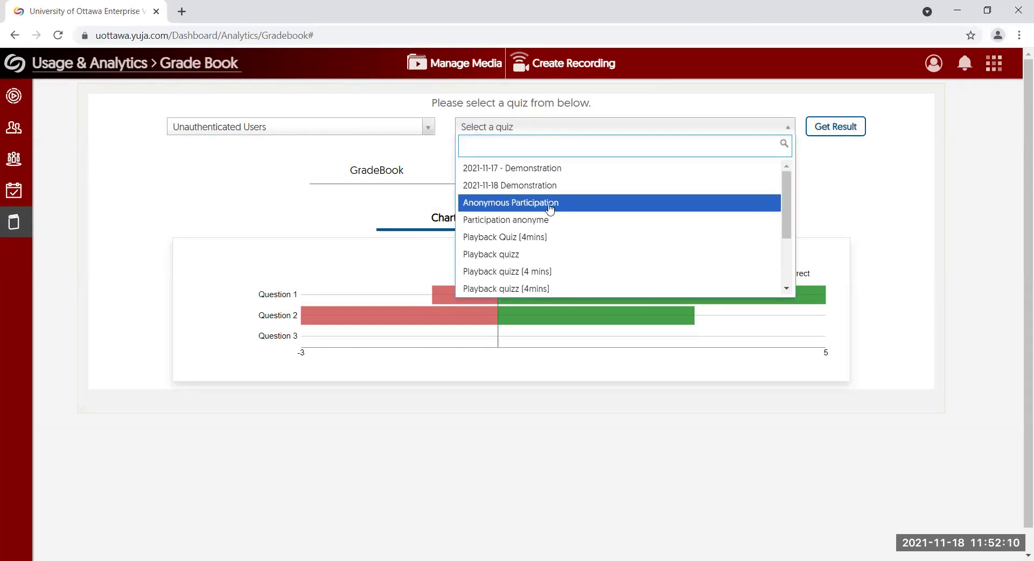
left_click(550, 205)
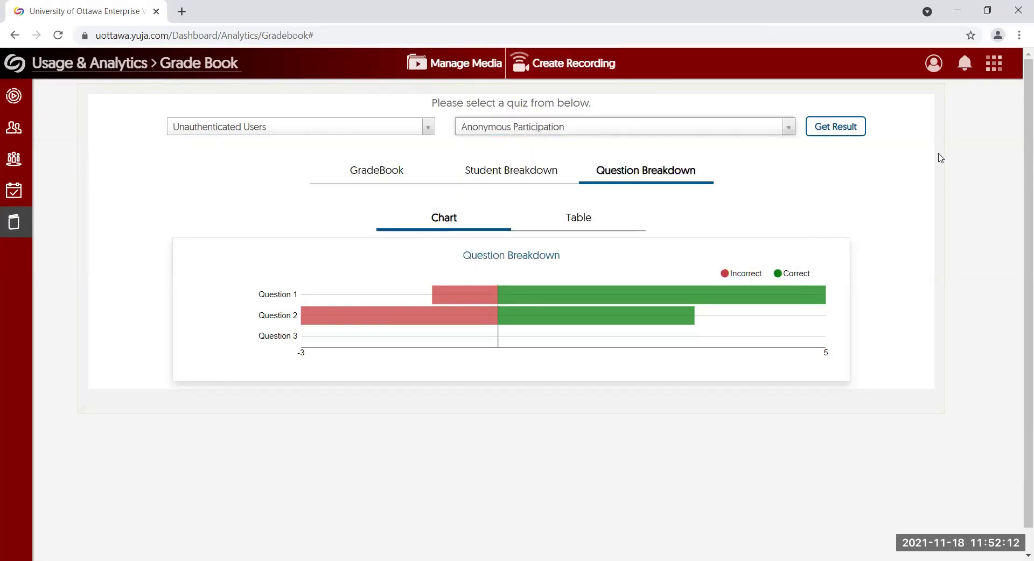
left_click(838, 130)
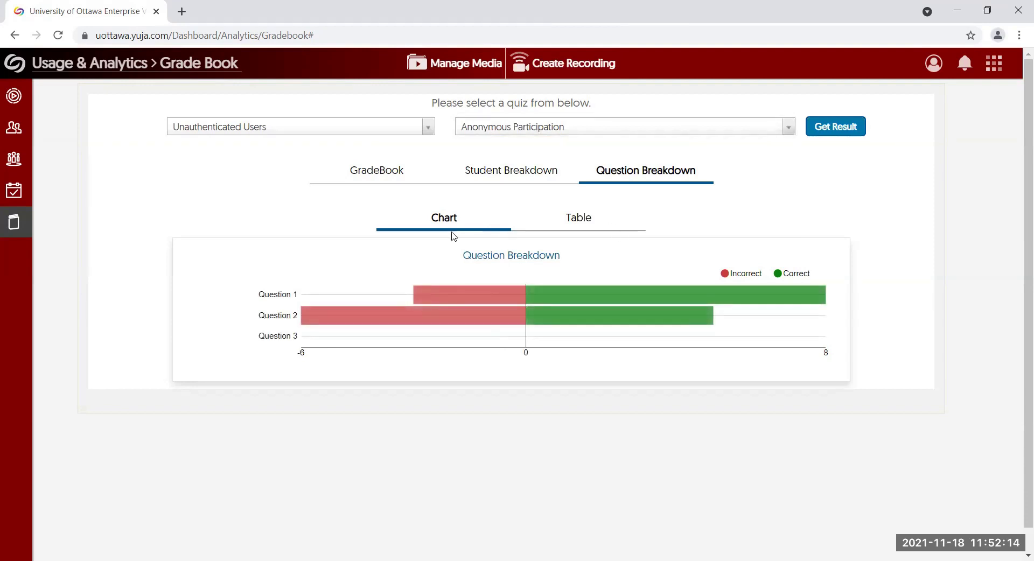
Step: View the guests' scores and answers for the Anonymous Participation quiz in the GradeBook table
left_click(392, 180)
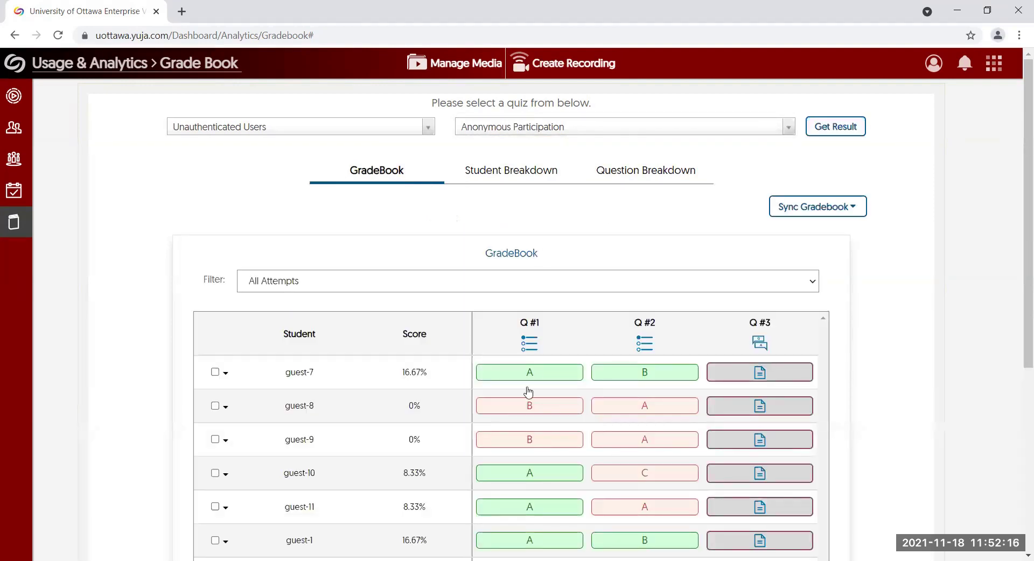
scroll(491, 377, "down", 3)
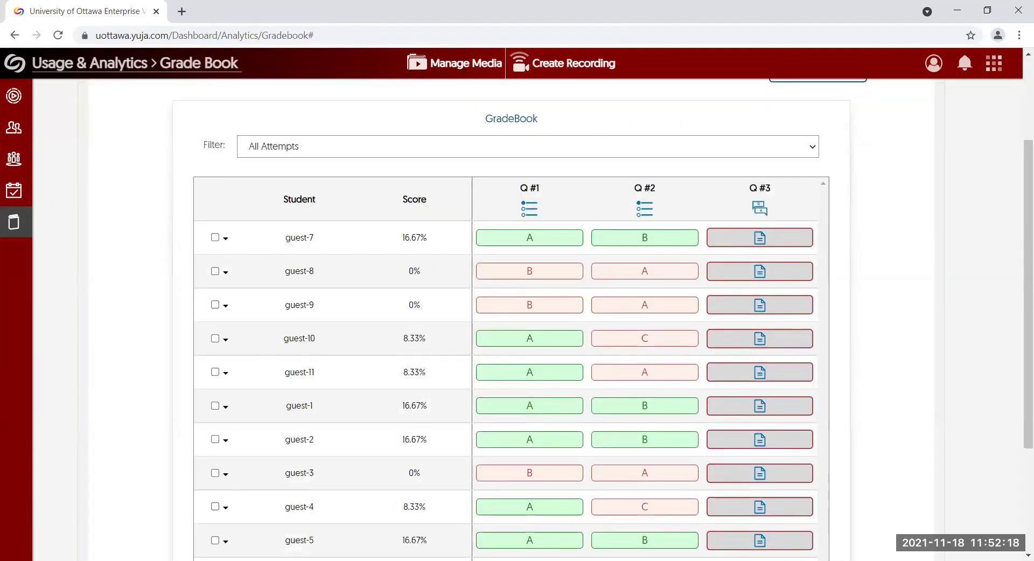
scroll(307, 529, "up", 3)
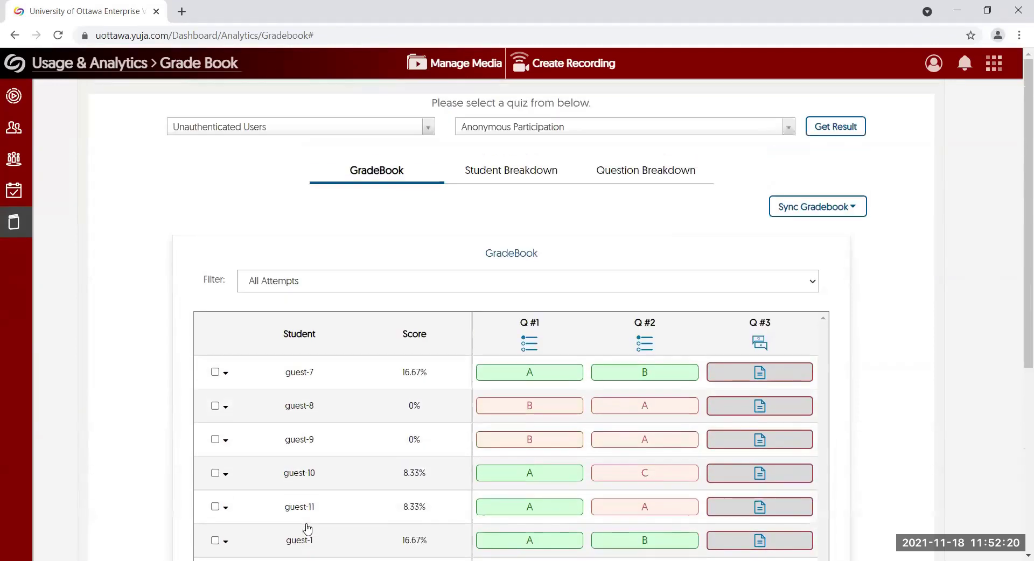